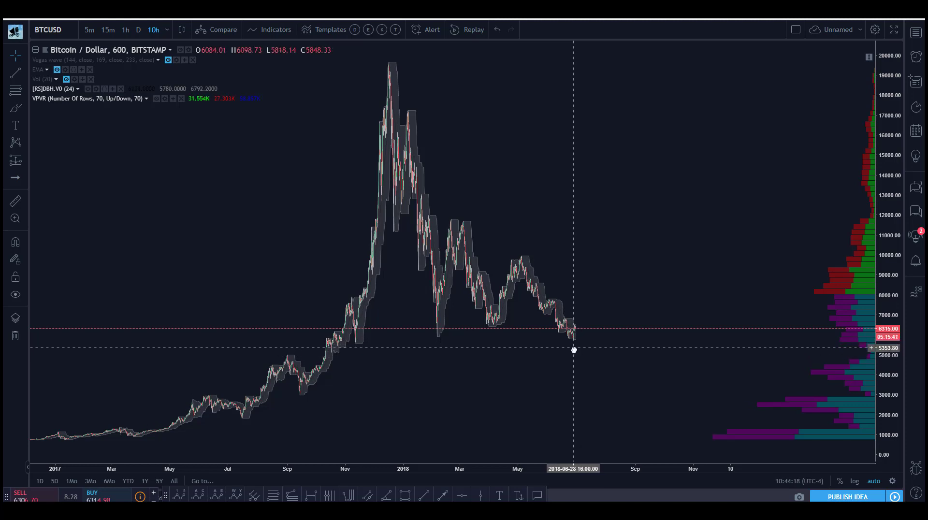
Step: Draw a Fib retracement in the empty area after the latest candles, from about 587 up to the all-time high at about 19,704
{"action": "mouse_move", "coordinate": [574, 348]}
{"action": "left_mouse_down"}
{"action": "mouse_move", "coordinate": [578, 357]}
{"action": "mouse_move", "coordinate": [568, 354]}
{"action": "left_mouse_up"}
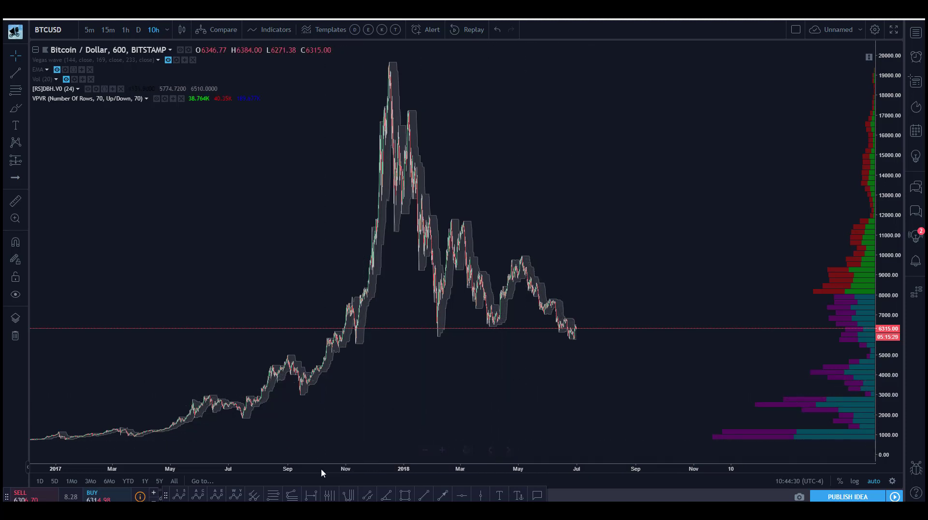
{"action": "left_click", "coordinate": [274, 496]}
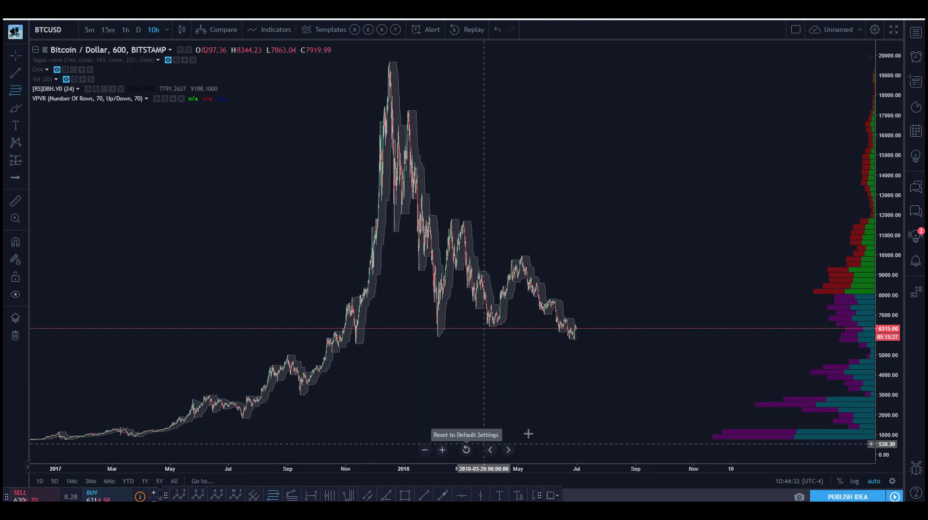
{"action": "left_click", "coordinate": [594, 443]}
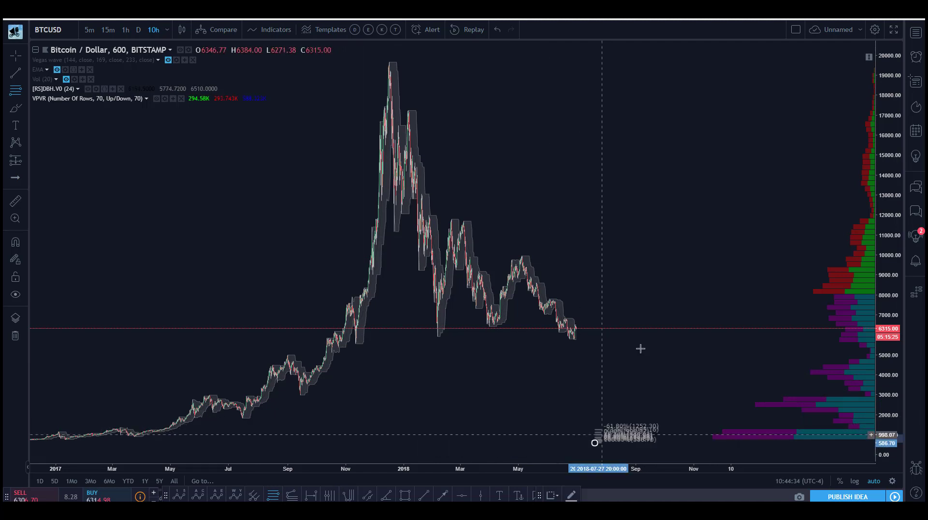
{"action": "left_click", "coordinate": [665, 59]}
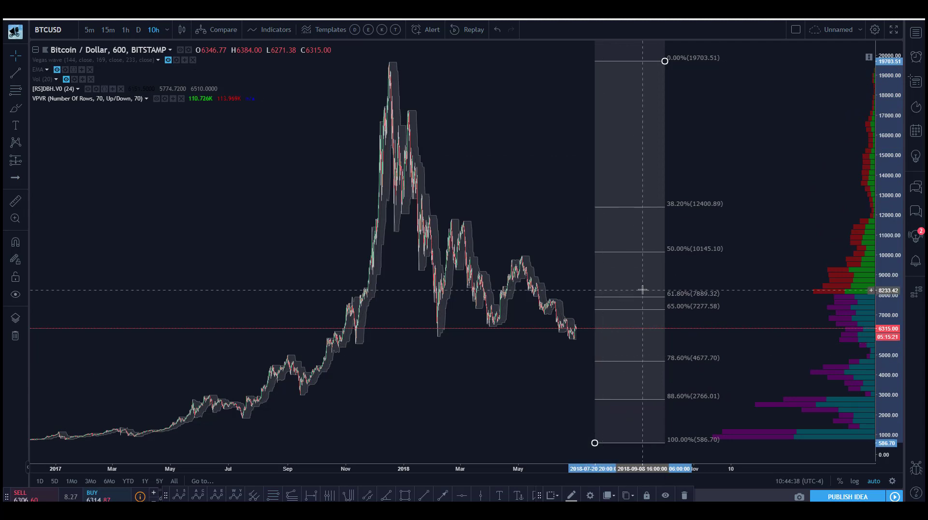
Step: Set the Price 1 coordinate of the retracement to 0.01
{"action": "right_click", "coordinate": [665, 63]}
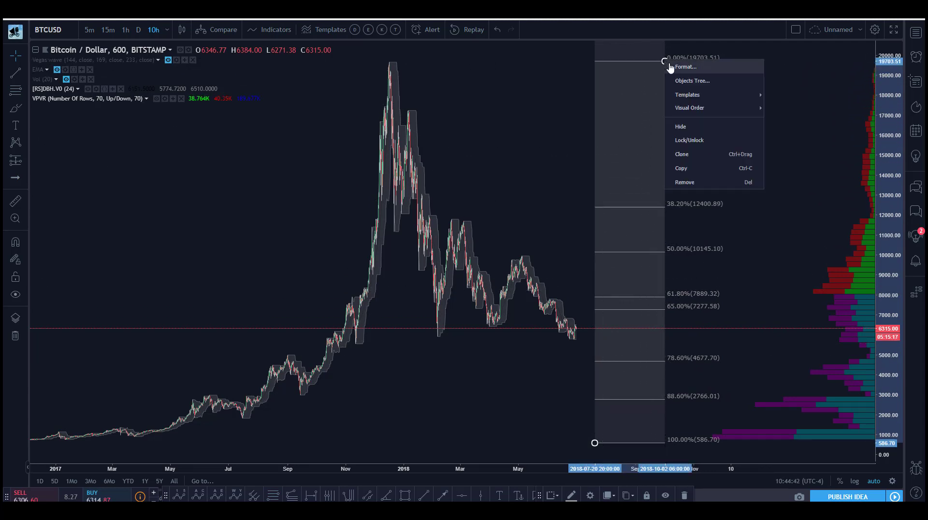
{"action": "left_click", "coordinate": [670, 67]}
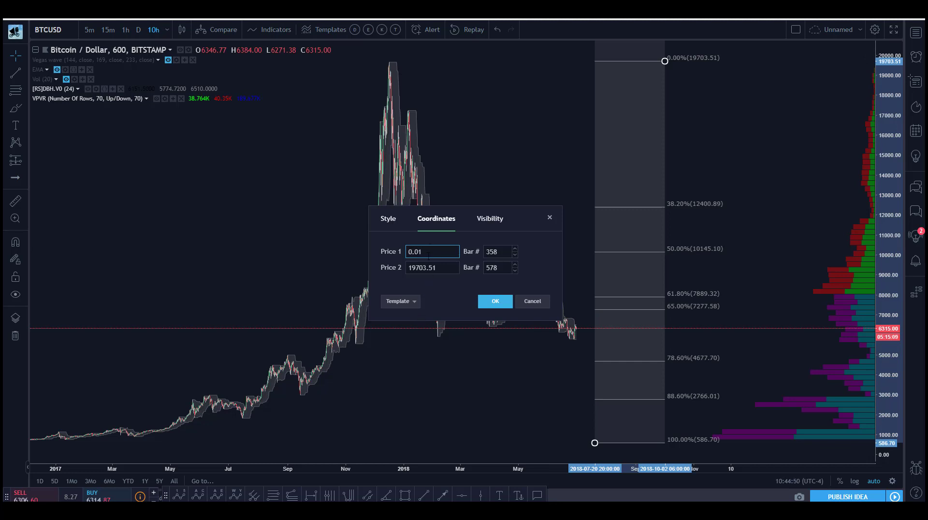
{"action": "left_click", "coordinate": [494, 303]}
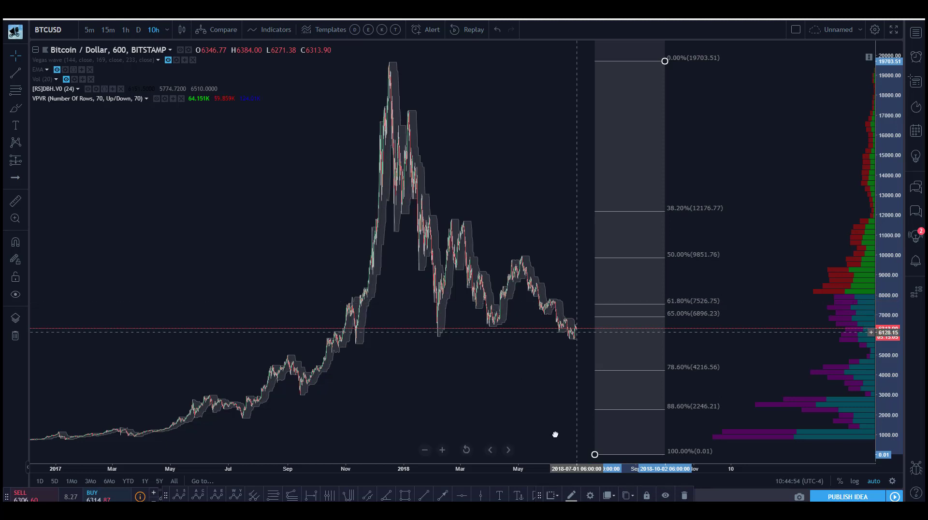
Step: Draw a Fib retracement from the early March 2018 high at about 11,776 down to about 6,410 near the April low
{"action": "mouse_move", "coordinate": [531, 383]}
{"action": "left_mouse_down"}
{"action": "mouse_move", "coordinate": [396, 386]}
{"action": "mouse_move", "coordinate": [411, 397]}
{"action": "mouse_move", "coordinate": [530, 398]}
{"action": "mouse_move", "coordinate": [542, 390]}
{"action": "mouse_move", "coordinate": [520, 393]}
{"action": "left_mouse_up"}
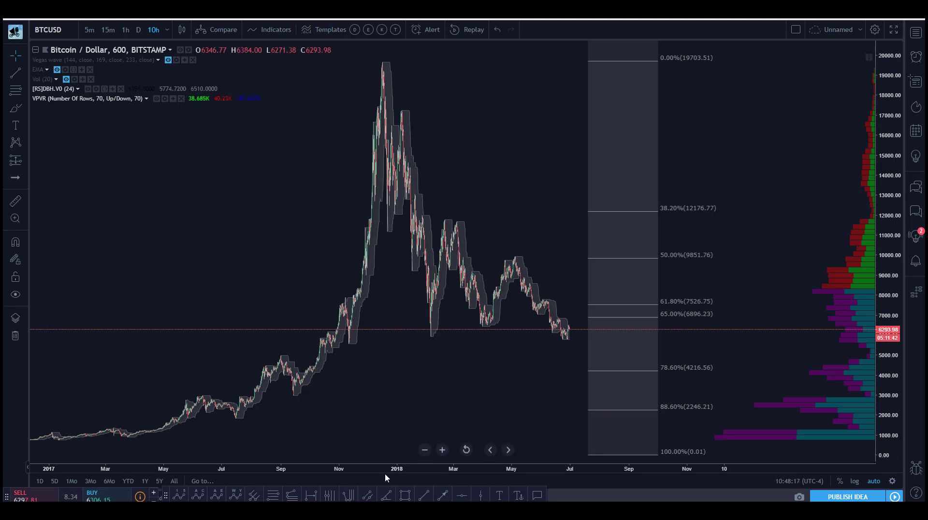
{"action": "left_click", "coordinate": [459, 219]}
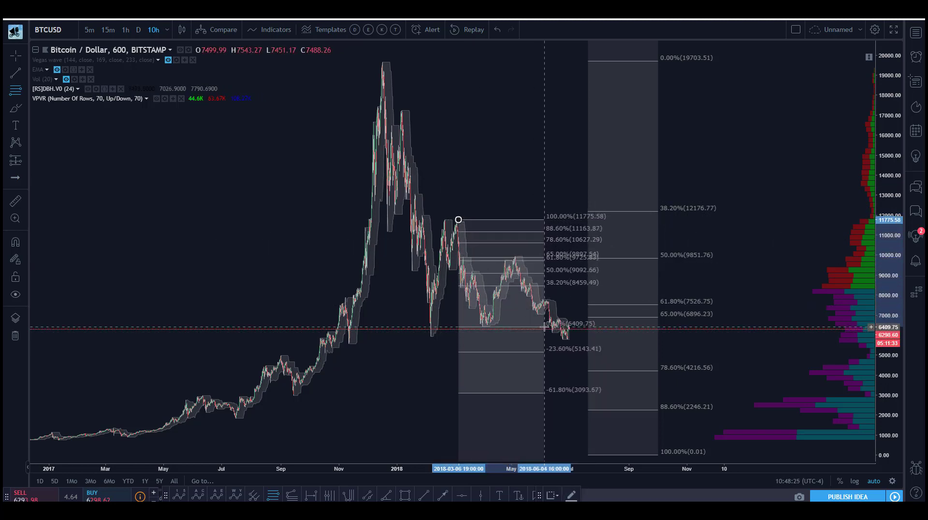
{"action": "left_click", "coordinate": [544, 327]}
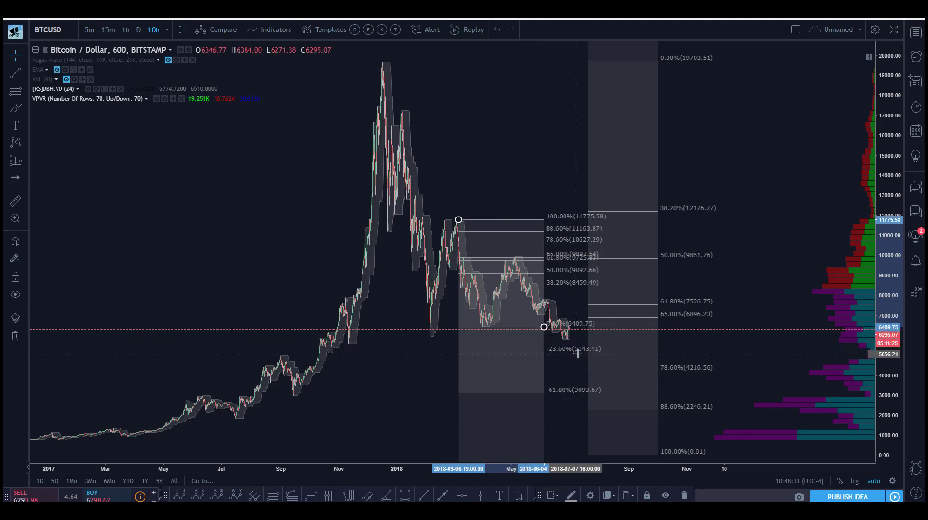
{"action": "left_click", "coordinate": [484, 251]}
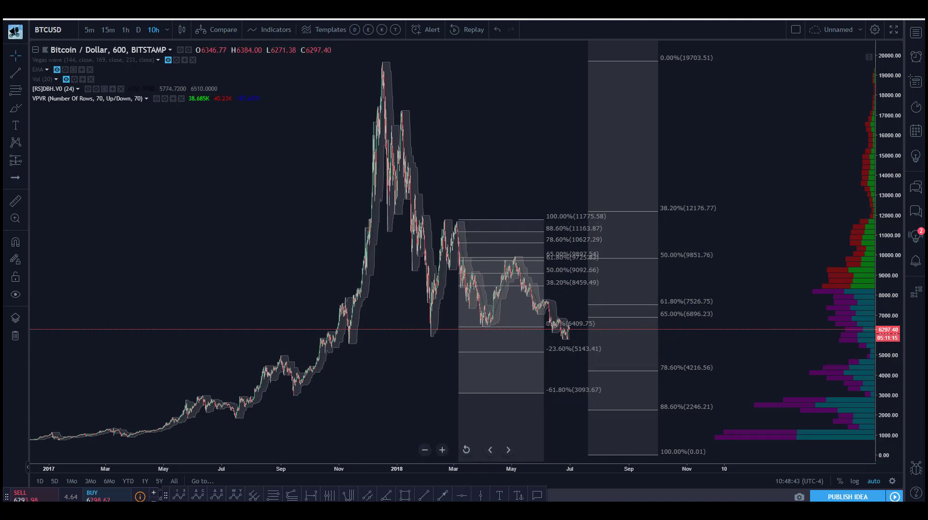
{"action": "left_click", "coordinate": [310, 495]}
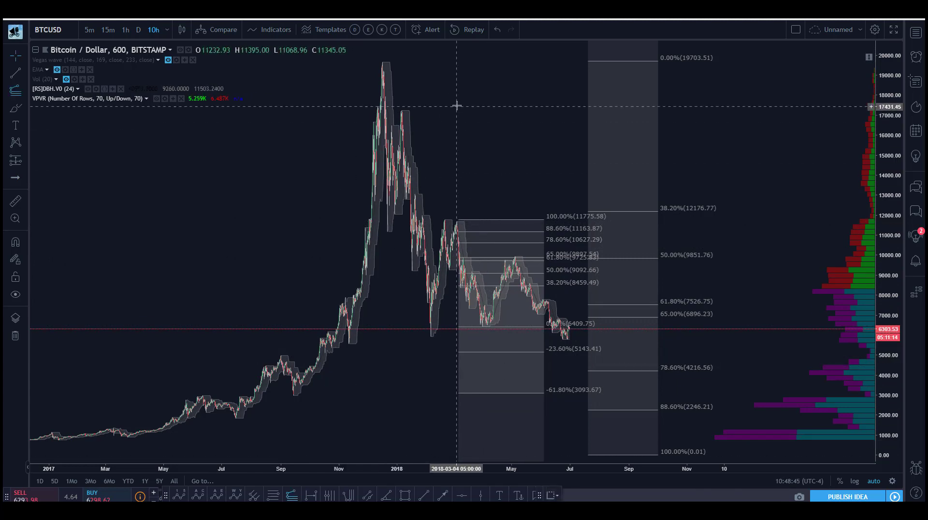
{"action": "left_click", "coordinate": [428, 109]}
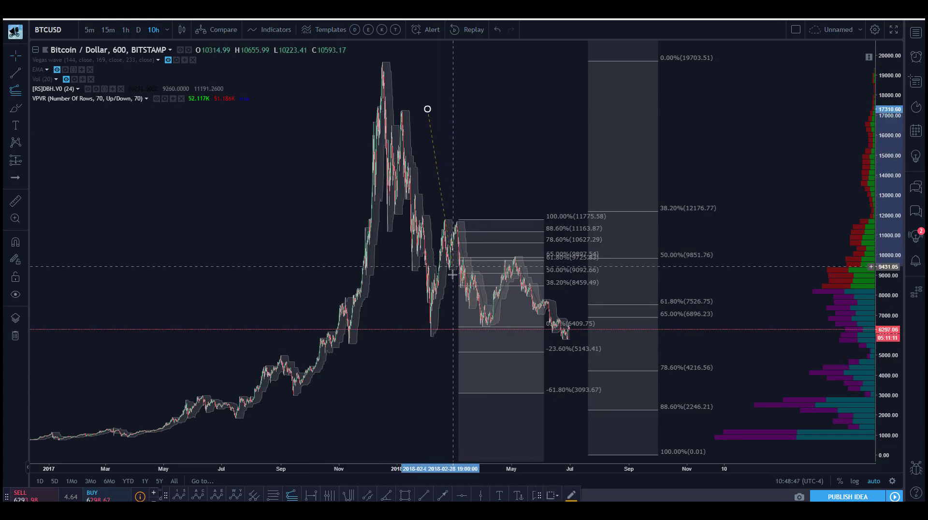
{"action": "key", "text": "Escape"}
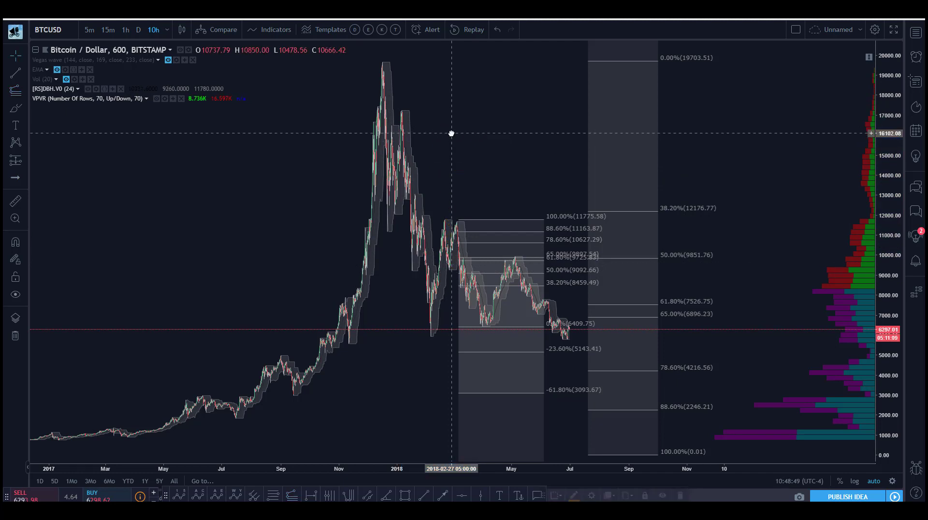
Step: Draw a Fib retracement from the January 2018 high at about 17,238 down to the February low at about 5,951, and delete it
{"action": "left_click", "coordinate": [273, 495]}
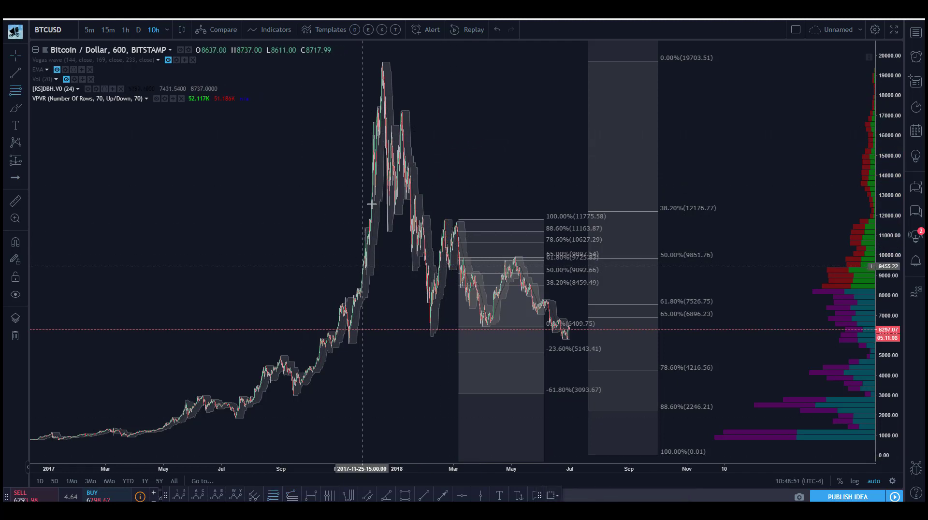
{"action": "left_click", "coordinate": [424, 110]}
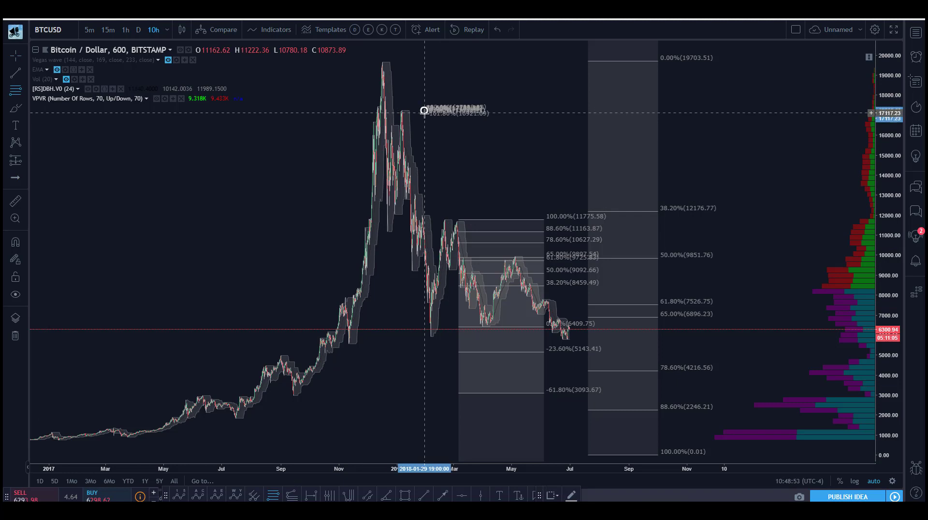
{"action": "left_click", "coordinate": [465, 335]}
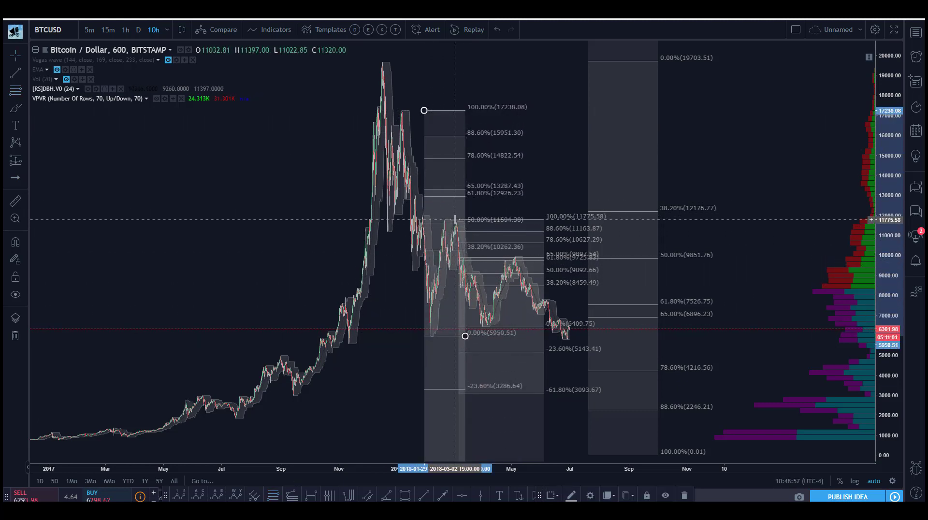
{"action": "key", "text": "Delete"}
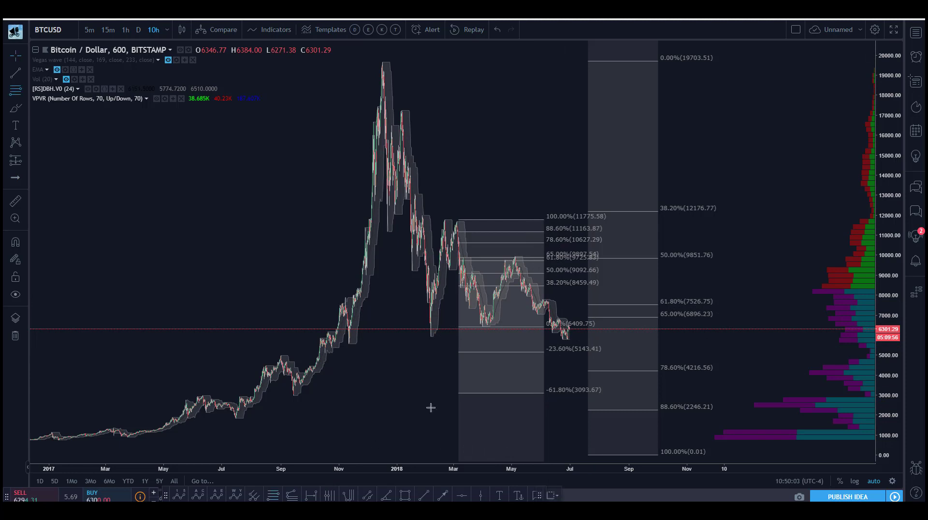
Step: Draw a small Fib retracement beside the latest candles from about 6,893 down to about 5,805, and delete it
{"action": "left_click", "coordinate": [574, 318]}
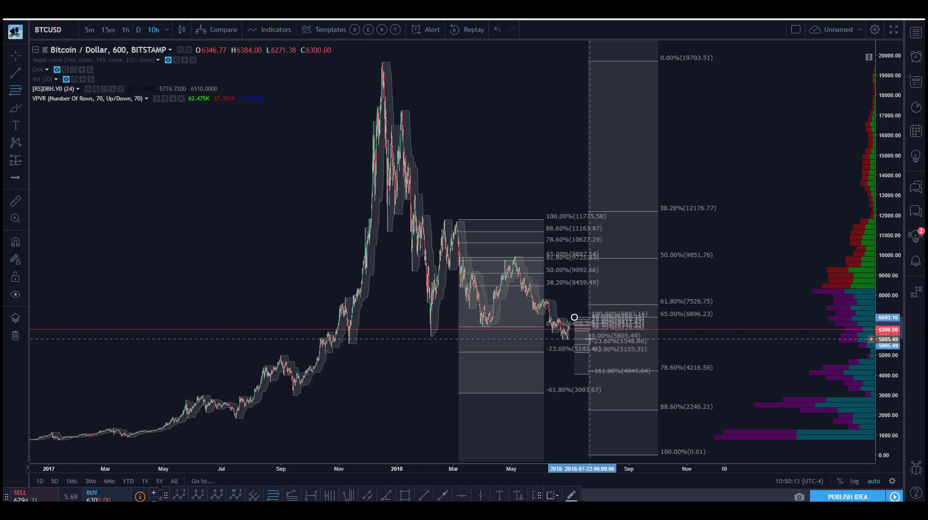
{"action": "left_click", "coordinate": [589, 339]}
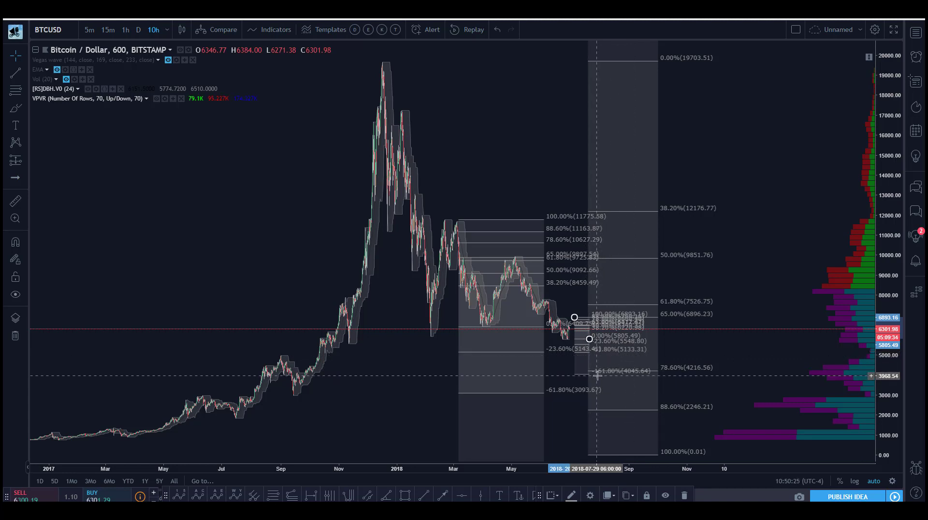
{"action": "left_click", "coordinate": [637, 373]}
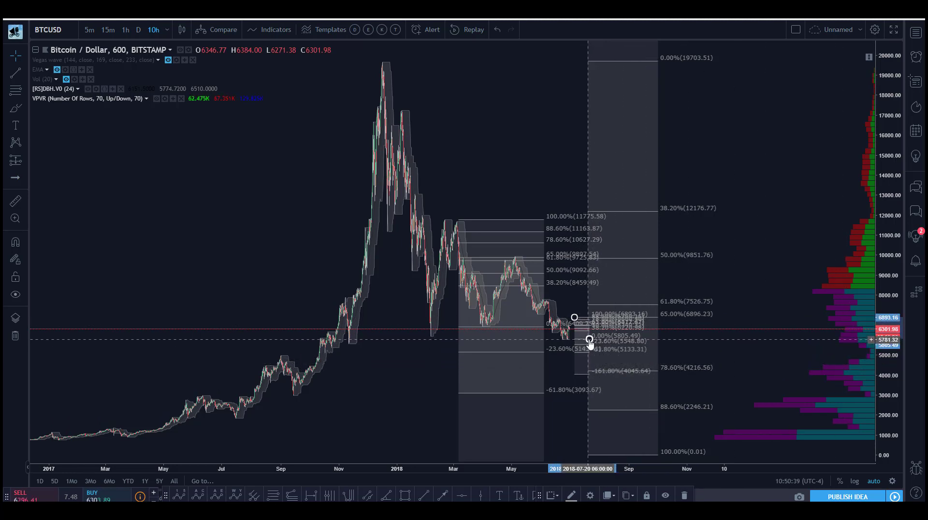
{"action": "left_click_drag", "start_coordinate": [589, 339], "coordinate": [587, 340]}
{"action": "key", "text": "Delete"}
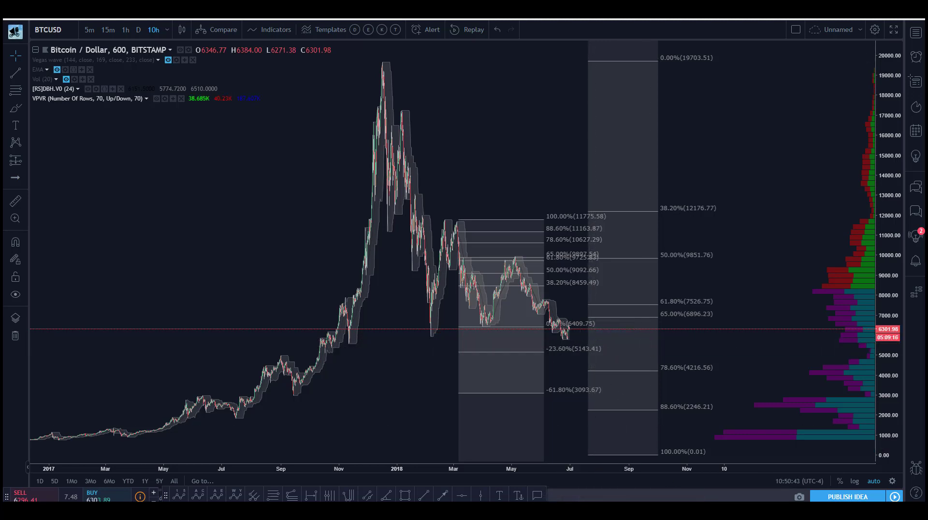
Step: Delete the Fib retracement that runs from the March 2018 high to the April low
{"action": "key", "text": "alt+Tab"}
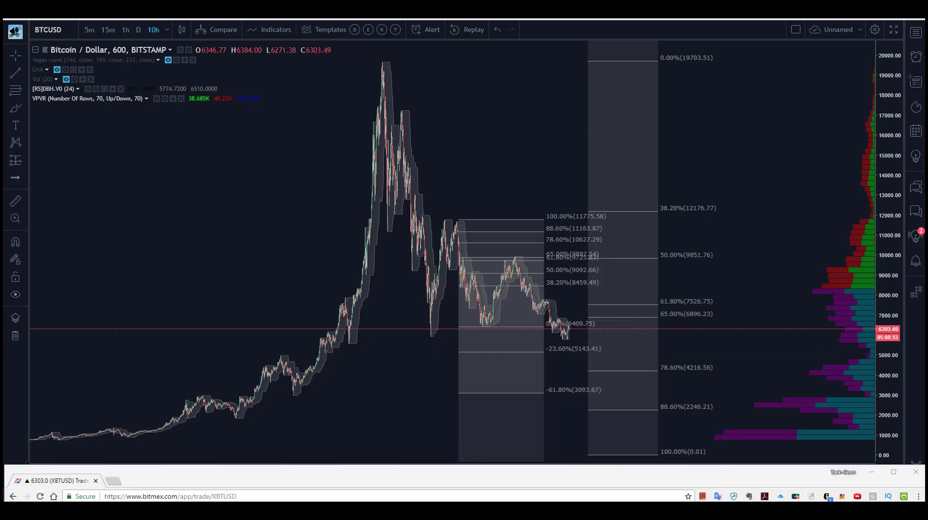
{"action": "left_click", "coordinate": [466, 353]}
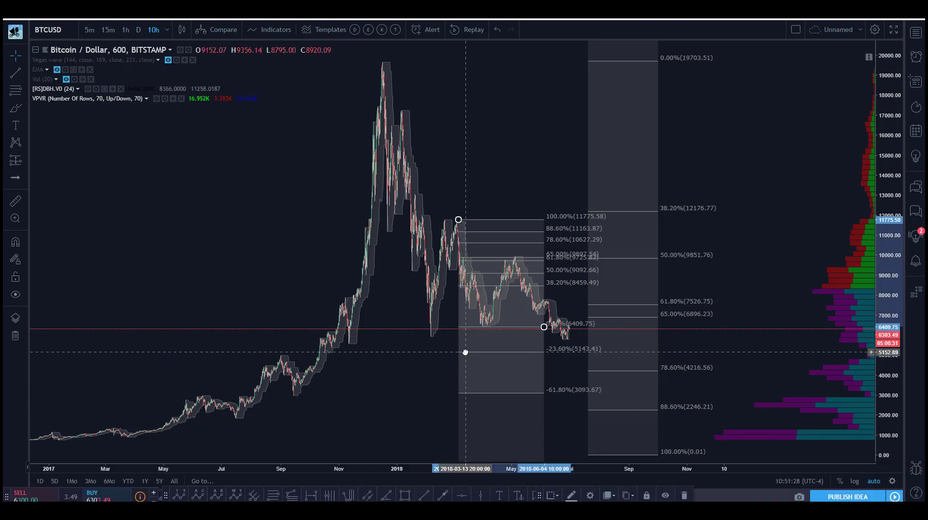
{"action": "key", "text": "Delete"}
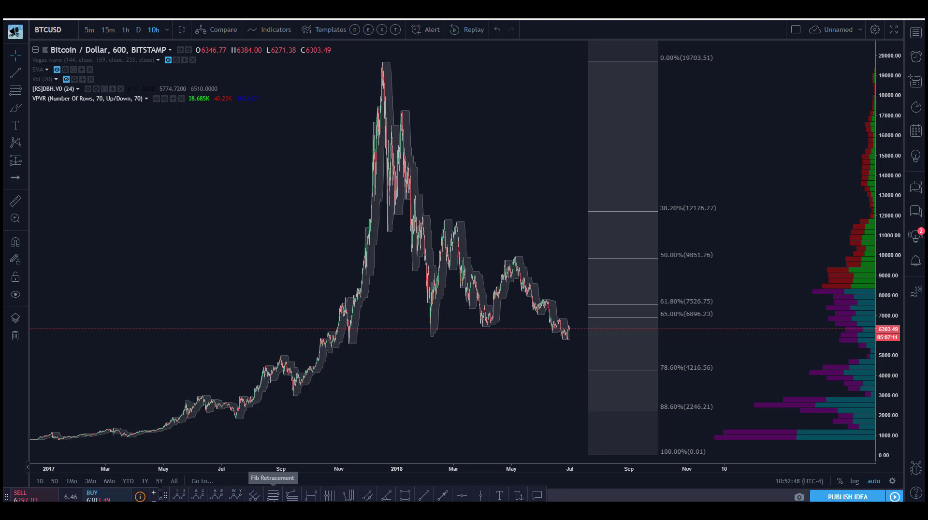
Step: Draw a trend-based Fib extension from about 11,776 down to the February low at about 5,975 and back up to about 11,776
{"action": "left_click", "coordinate": [291, 495]}
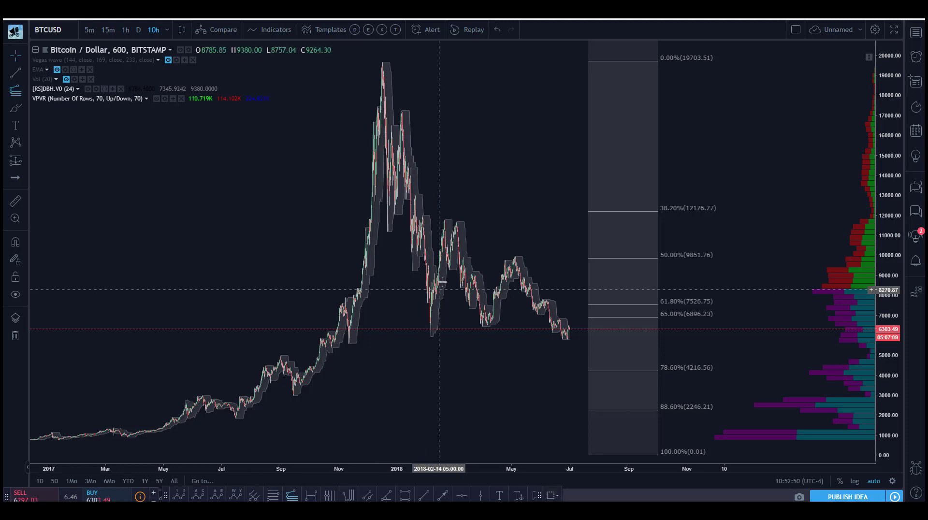
{"action": "left_click", "coordinate": [439, 220]}
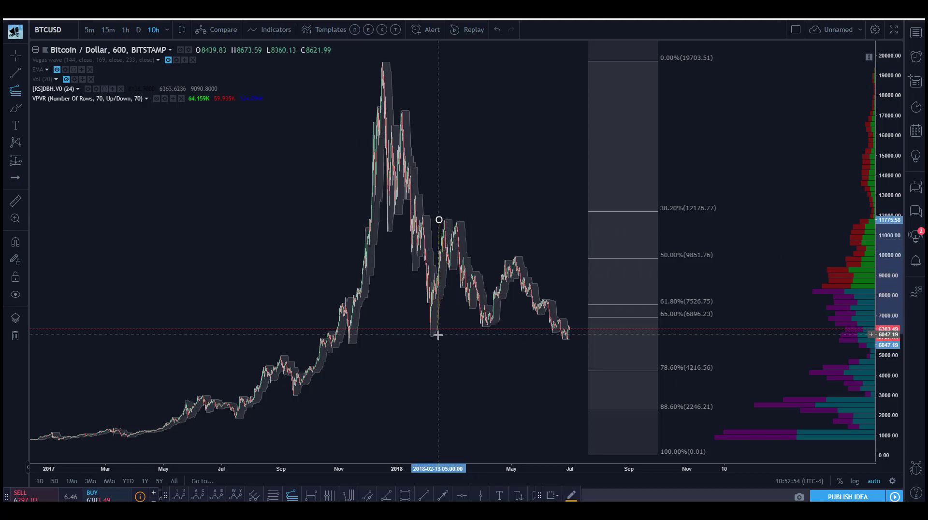
{"action": "left_click", "coordinate": [438, 335]}
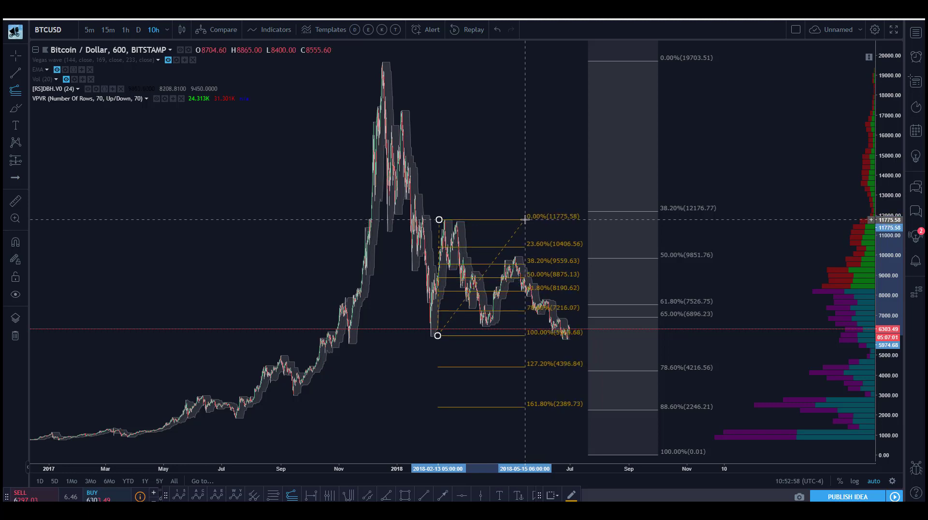
{"action": "left_click", "coordinate": [525, 219]}
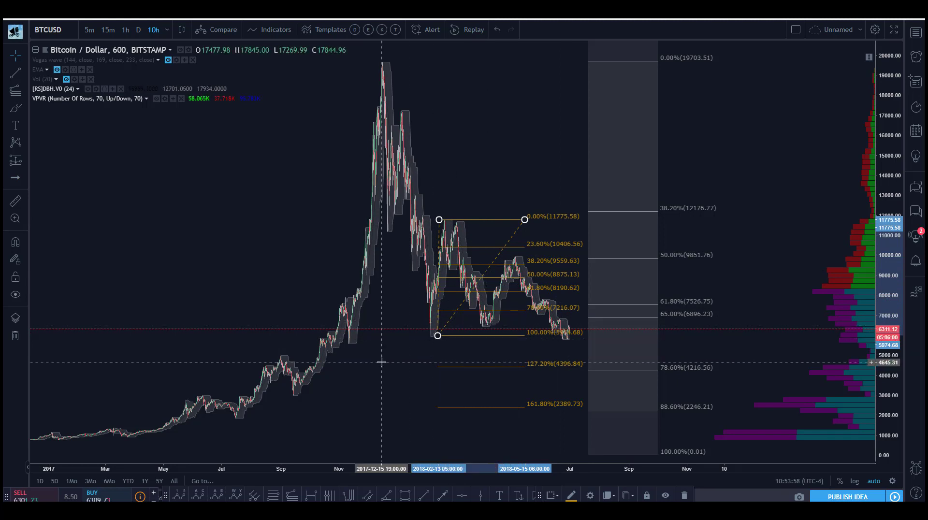
Step: Draw a second trend-based Fib extension over the first retracement, from about 11,751 down to about 5,951 and up to about 9,914
{"action": "left_click", "coordinate": [290, 496]}
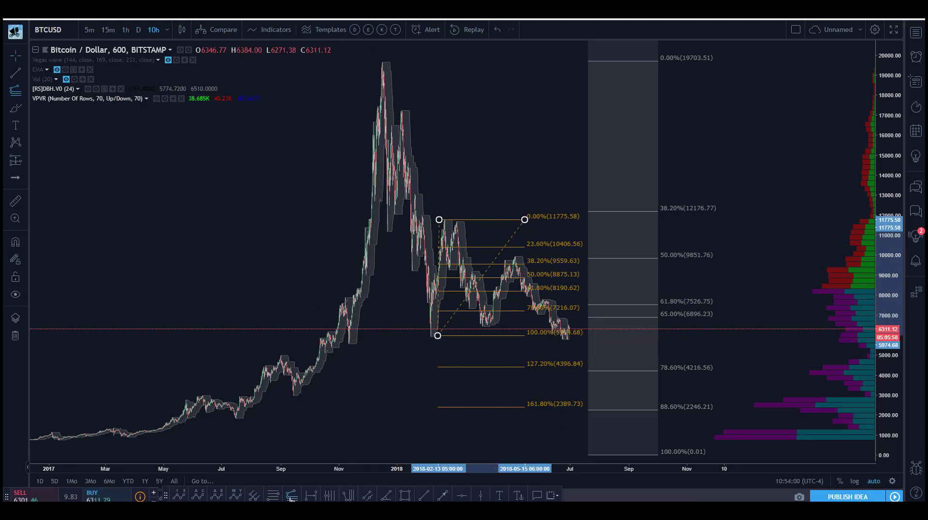
{"action": "left_click", "coordinate": [623, 220]}
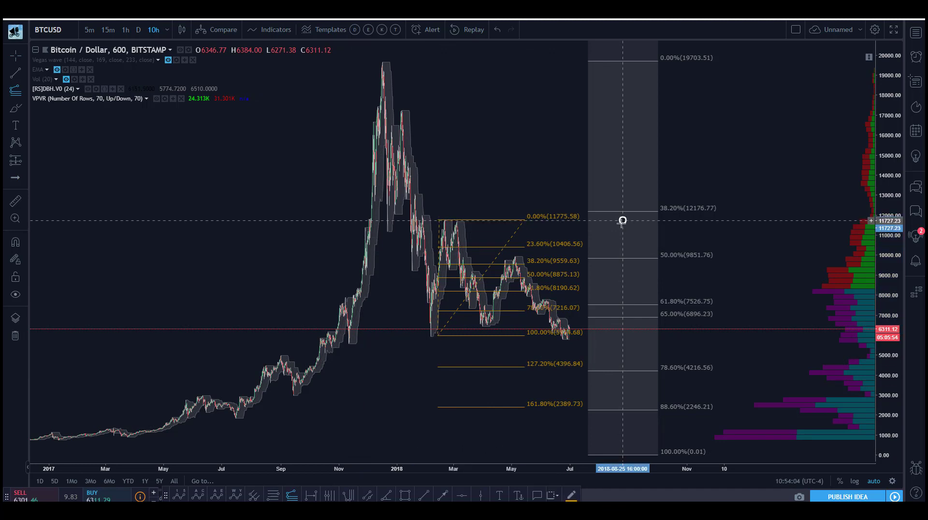
{"action": "left_click", "coordinate": [624, 335]}
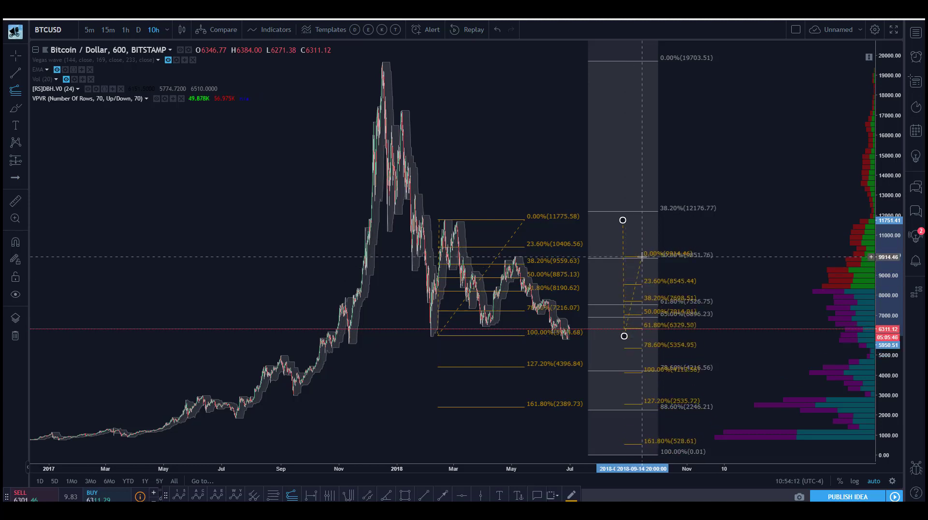
{"action": "left_click", "coordinate": [641, 256]}
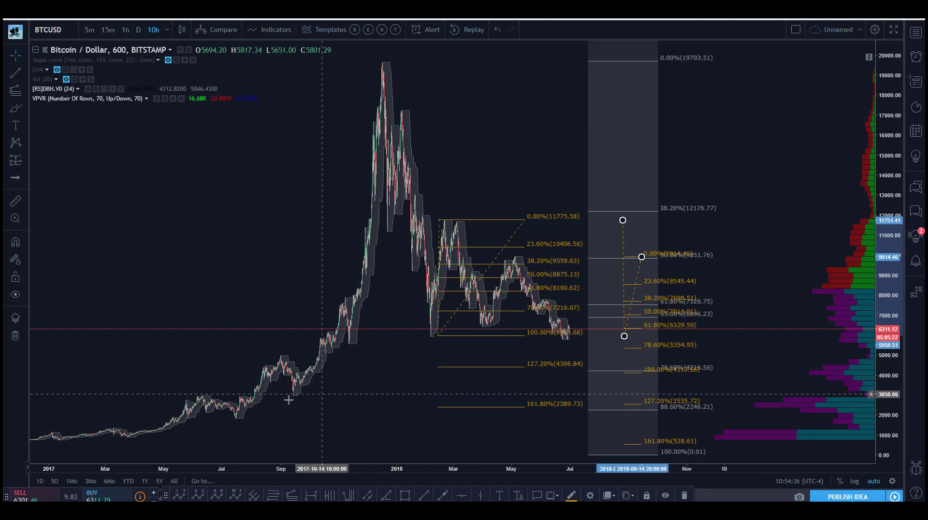
{"action": "left_click", "coordinate": [661, 373]}
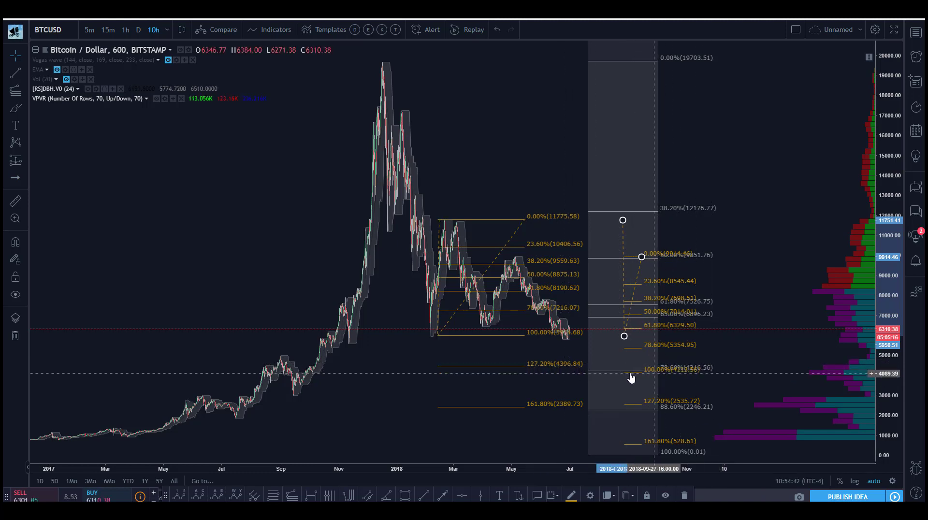
{"action": "left_click", "coordinate": [624, 336]}
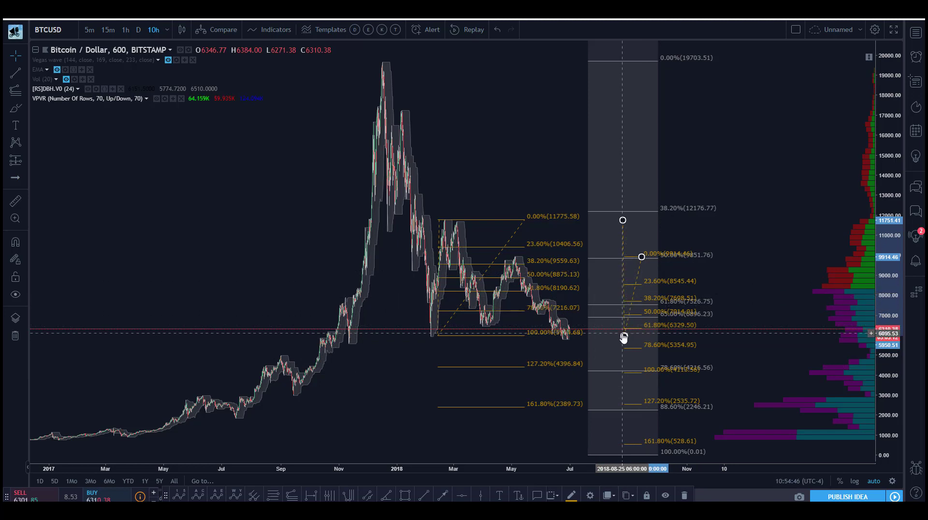
Step: Move the third anchor of the second trend-based Fib extension back to July 9, 2018, at about 9,914, and deselect the drawing
{"action": "left_click_drag", "start_coordinate": [641, 258], "coordinate": [578, 257]}
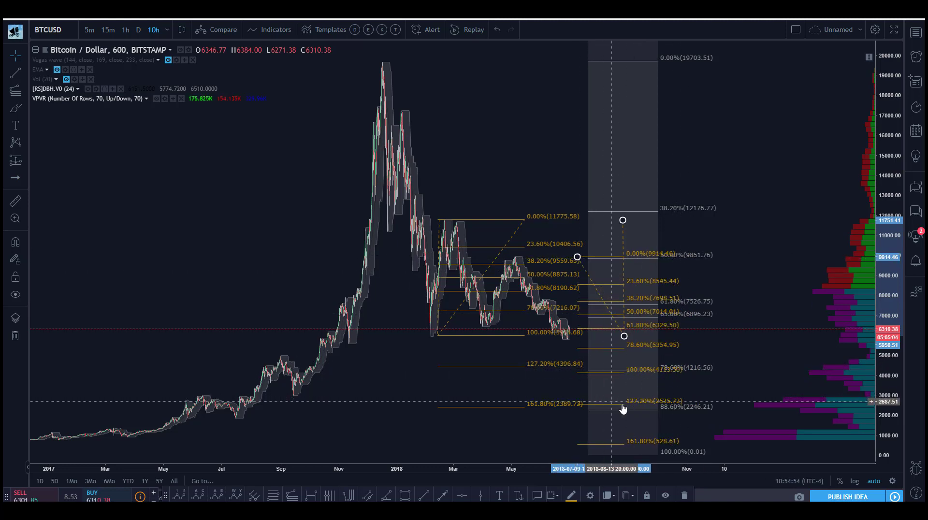
{"action": "left_click", "coordinate": [521, 273]}
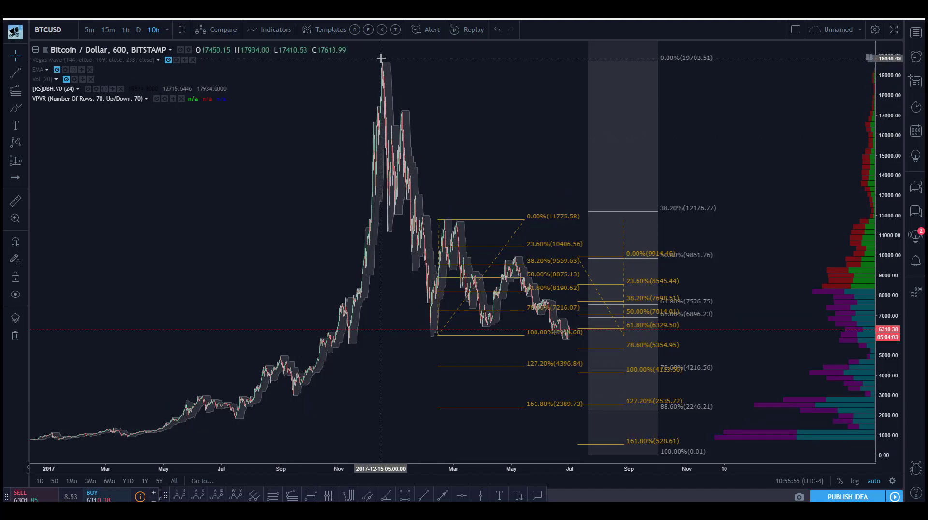
{"action": "left_click", "coordinate": [441, 222]}
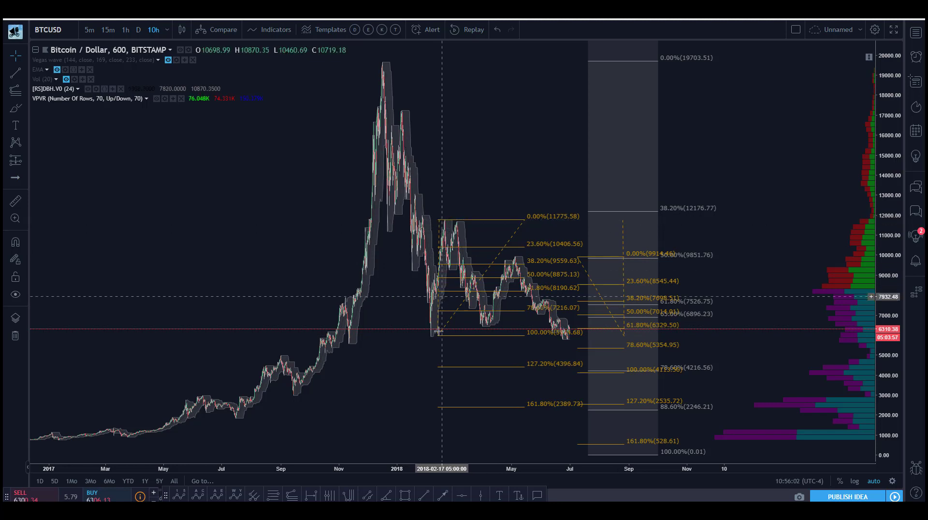
{"action": "left_click", "coordinate": [441, 303]}
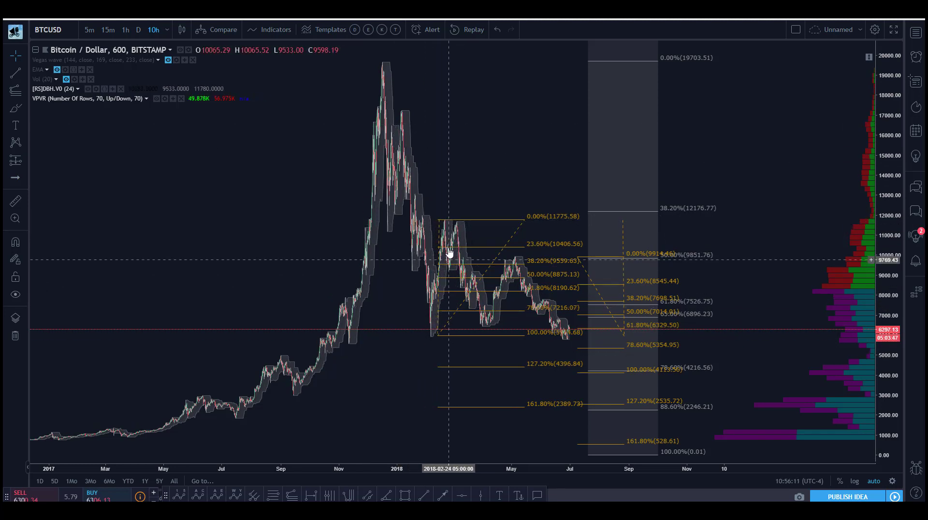
Step: Draw a trend-based Fib extension from the December 2017 high at about 19,655 down to about 5,951 and up to about 11,751
{"action": "left_click", "coordinate": [293, 495]}
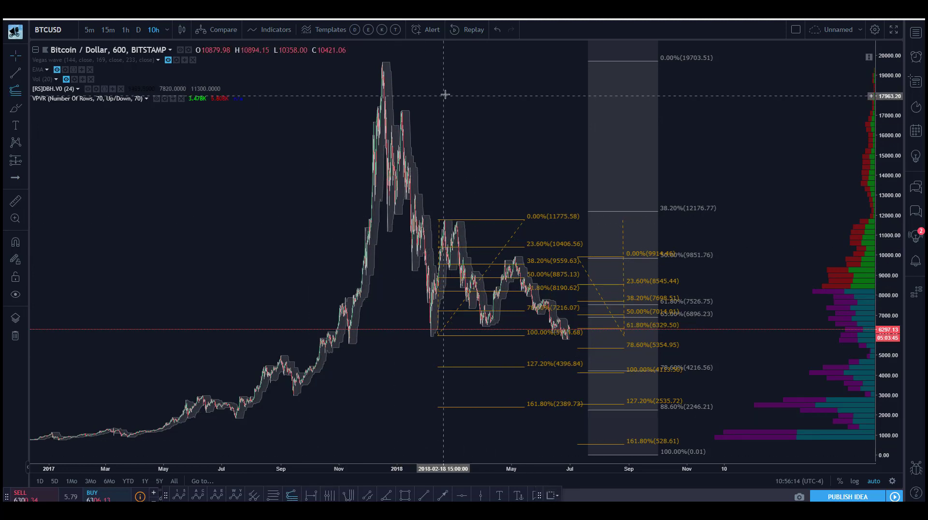
{"action": "left_click", "coordinate": [388, 62]}
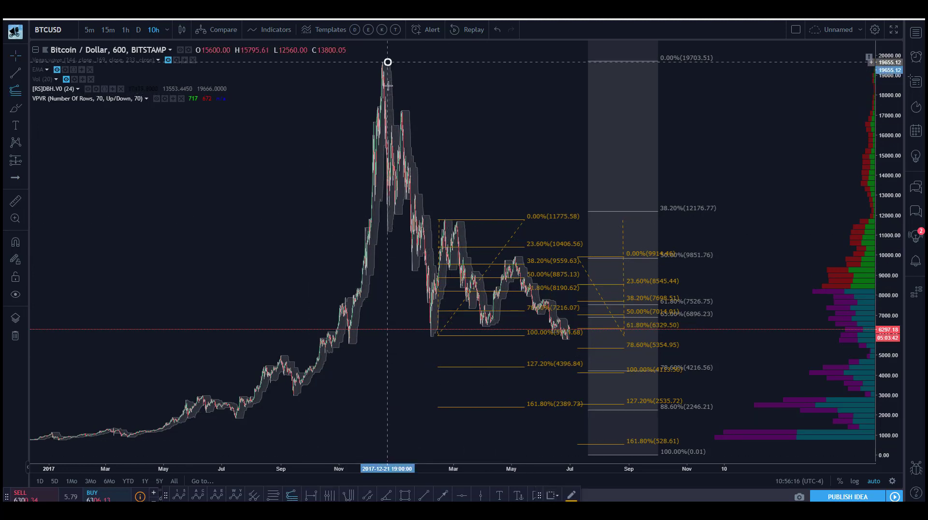
{"action": "left_click", "coordinate": [404, 335]}
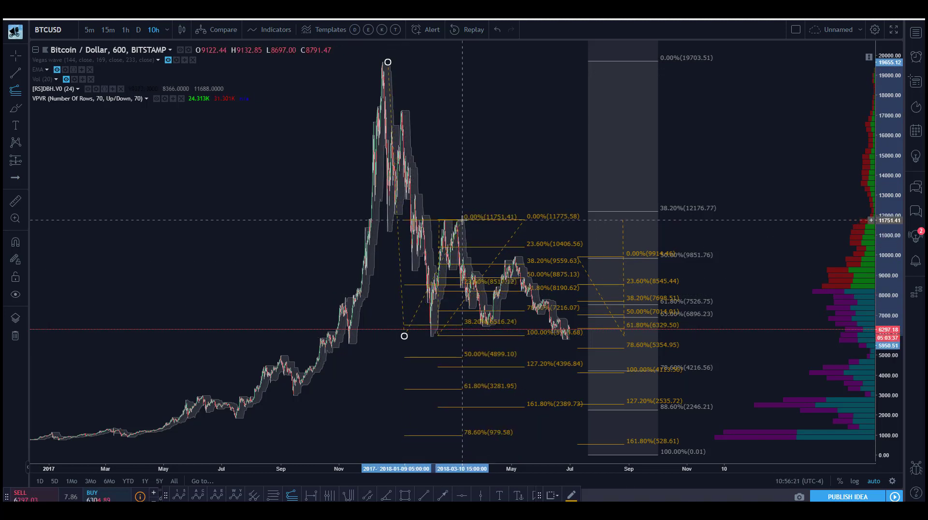
{"action": "left_click", "coordinate": [462, 220]}
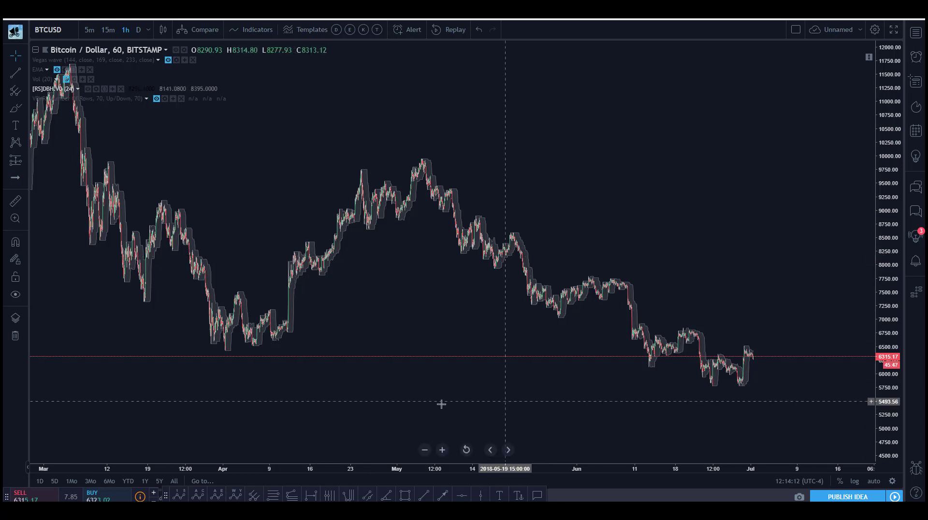
Step: Draw a Fib retracement over the June decline from about 7,782 down to about 5,786, and delete it
{"action": "left_click", "coordinate": [272, 495]}
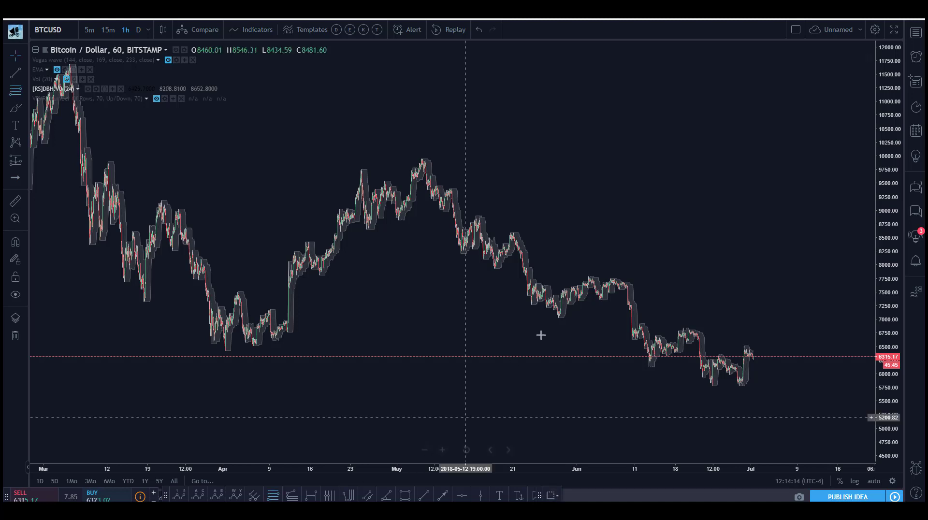
{"action": "left_click", "coordinate": [635, 277]}
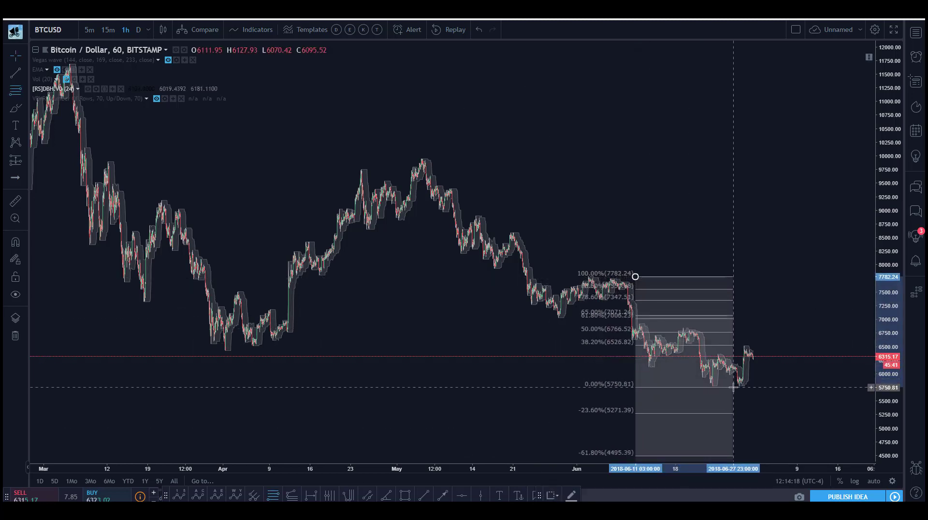
{"action": "left_click", "coordinate": [725, 385]}
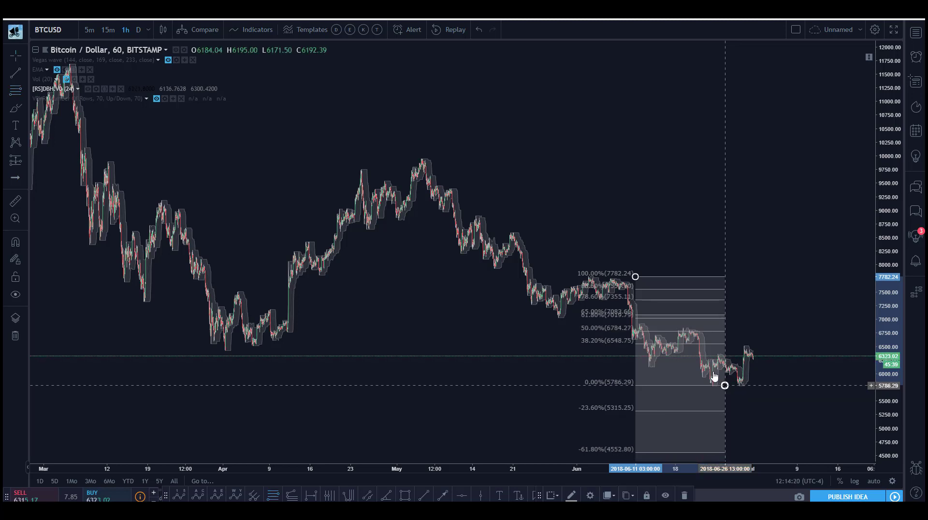
{"action": "left_click_drag", "start_coordinate": [773, 390], "coordinate": [769, 296]}
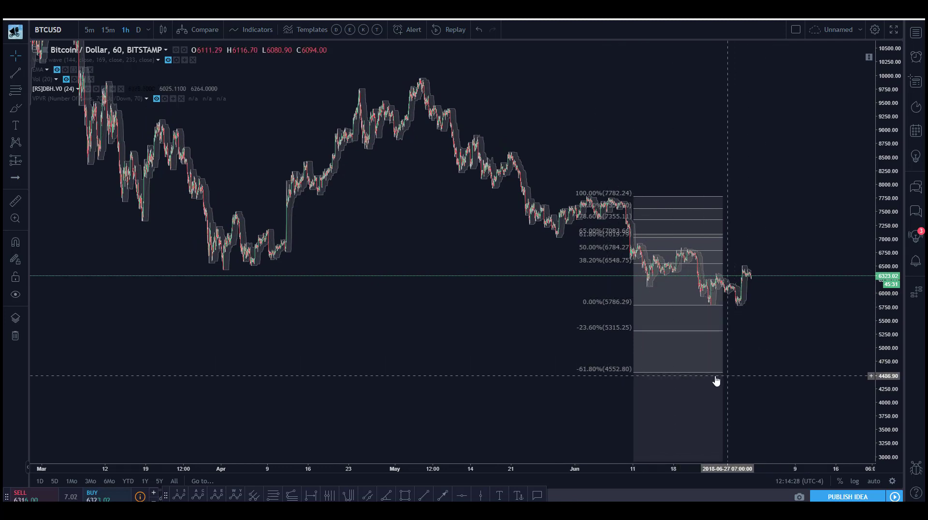
{"action": "mouse_move", "coordinate": [602, 372]}
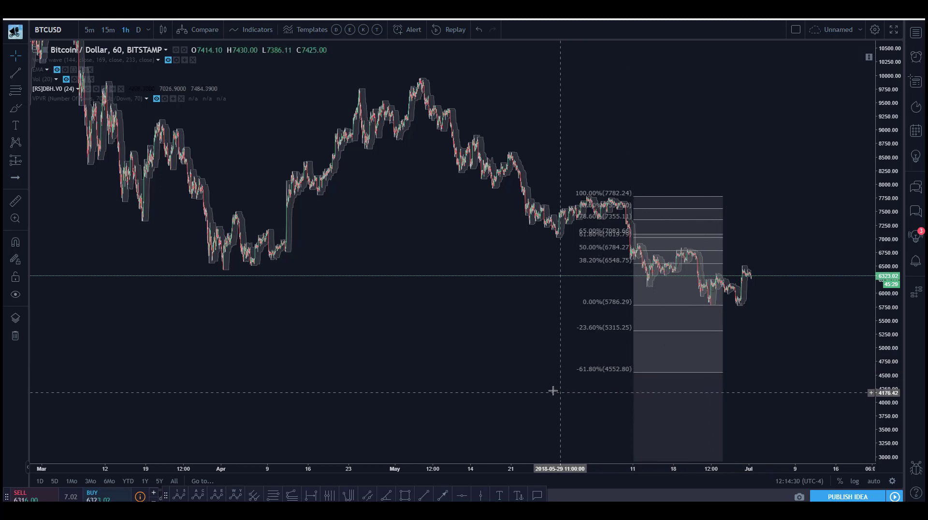
{"action": "mouse_move", "coordinate": [478, 329]}
{"action": "left_mouse_down"}
{"action": "mouse_move", "coordinate": [460, 356]}
{"action": "mouse_move", "coordinate": [502, 400]}
{"action": "left_mouse_up"}
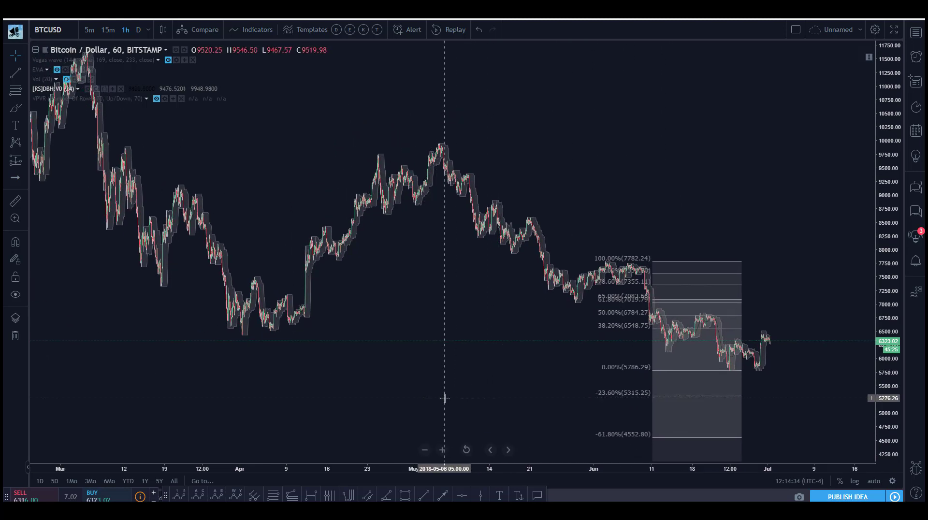
{"action": "left_click_drag", "start_coordinate": [437, 298], "coordinate": [401, 300]}
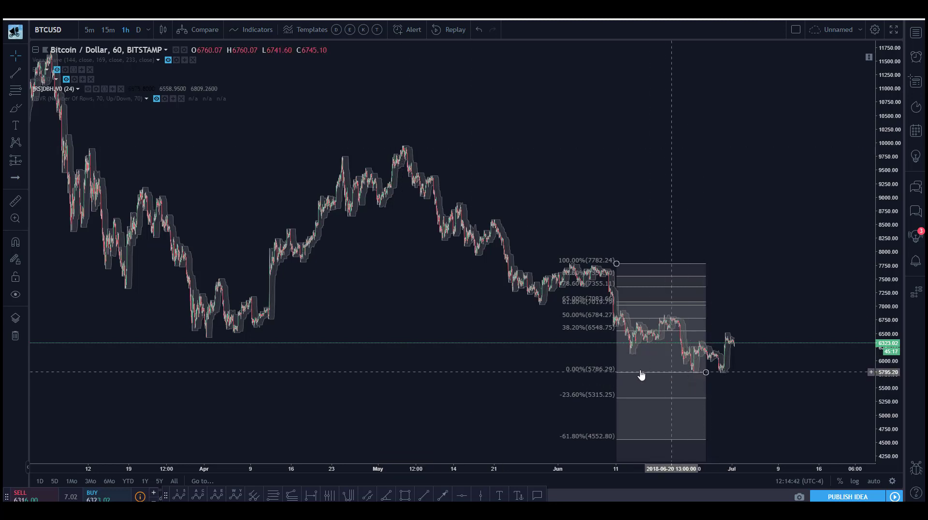
{"action": "left_click", "coordinate": [614, 266]}
{"action": "key", "text": "Delete"}
Step: Draw a trend line beneath the April and late-May lows, from about 6,396 up to about 7,123
{"action": "mouse_move", "coordinate": [746, 271]}
{"action": "left_mouse_down"}
{"action": "mouse_move", "coordinate": [609, 198]}
{"action": "mouse_move", "coordinate": [619, 203]}
{"action": "left_mouse_up"}
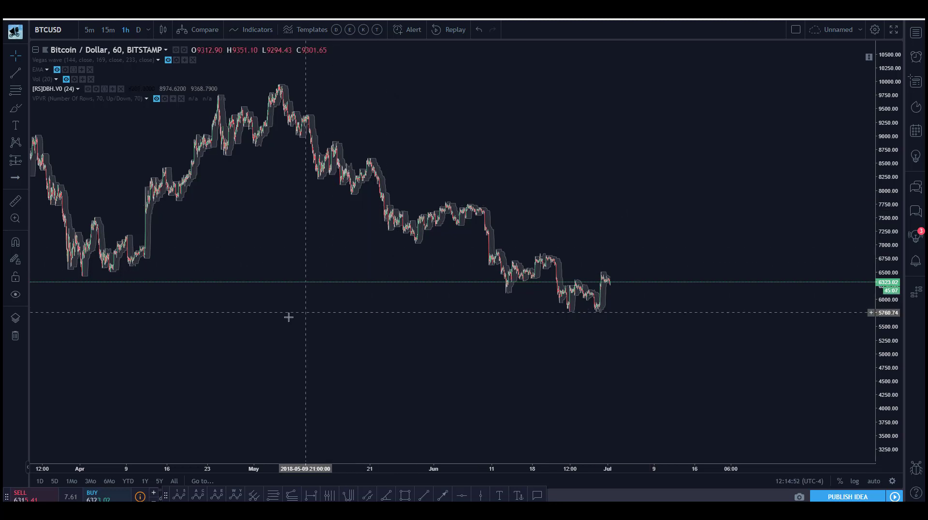
{"action": "left_click_drag", "start_coordinate": [288, 317], "coordinate": [541, 416]}
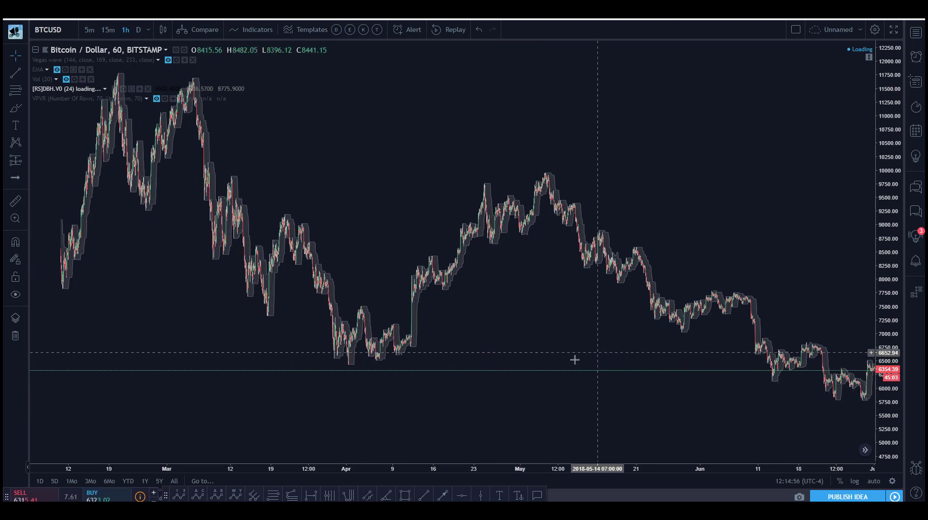
{"action": "left_click", "coordinate": [427, 497]}
{"action": "left_click", "coordinate": [330, 367]}
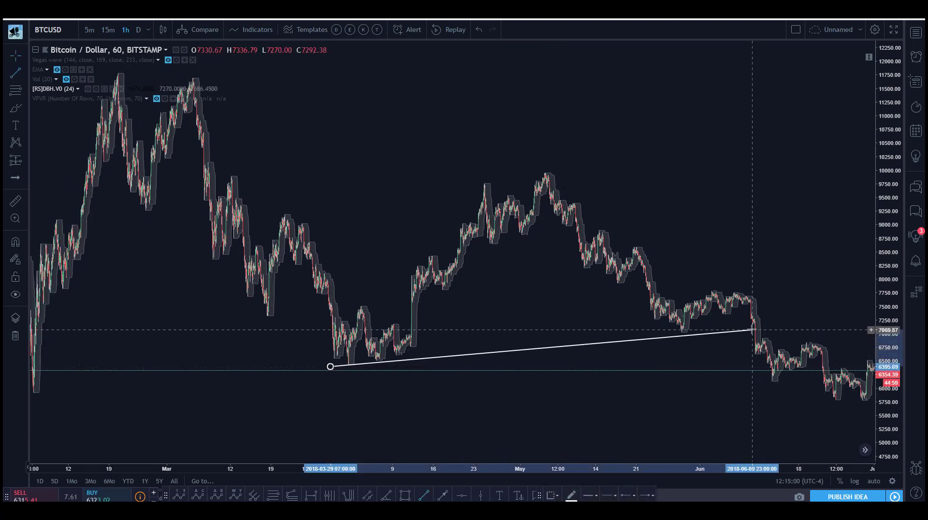
{"action": "left_click", "coordinate": [746, 327]}
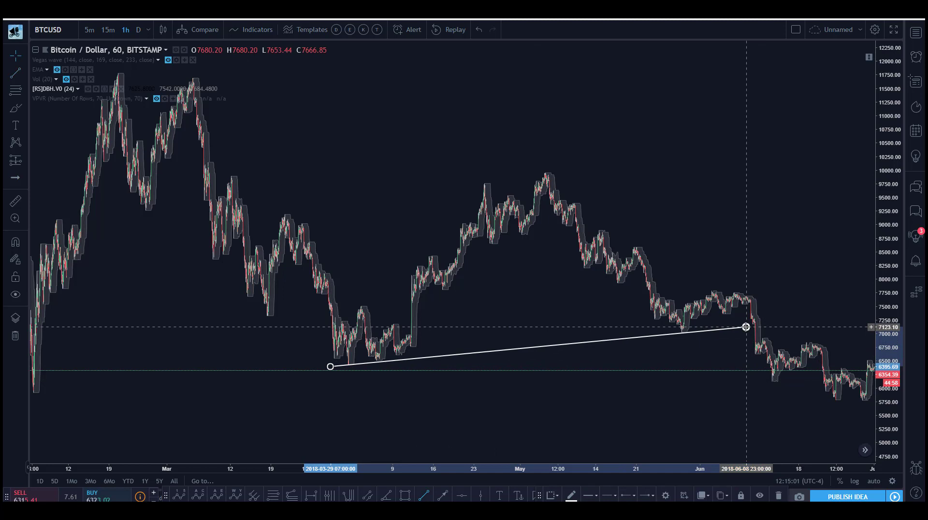
Step: Draw a descending trend line over the March and May highs, from about 11,754 down to about 9,190
{"action": "left_click", "coordinate": [426, 496]}
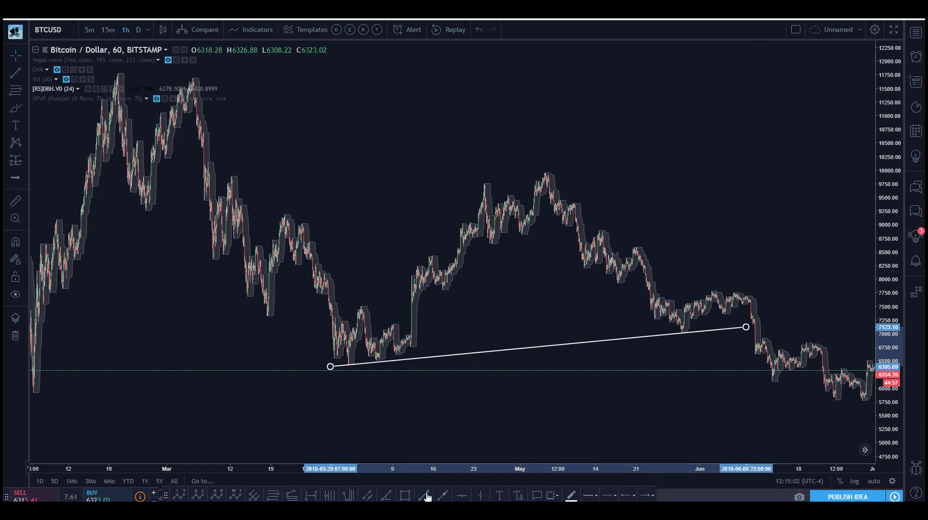
{"action": "left_click", "coordinate": [182, 75]}
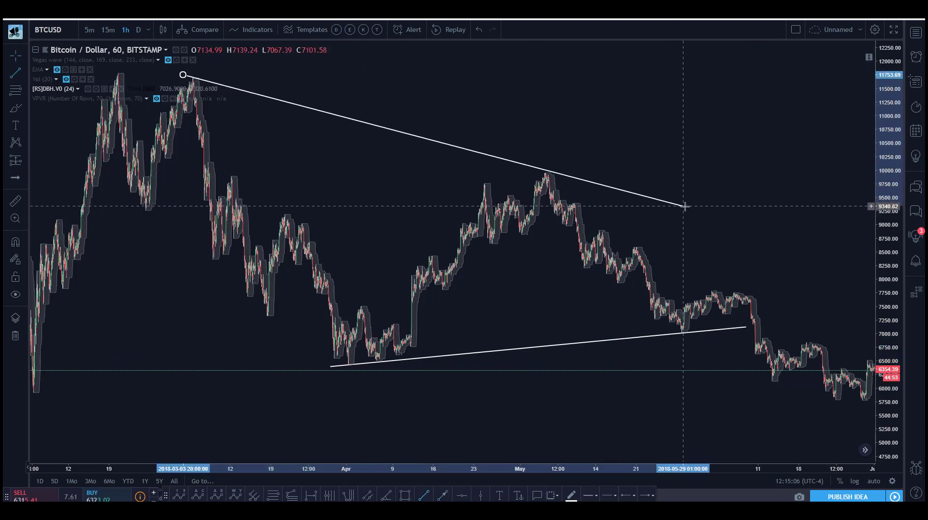
{"action": "left_click", "coordinate": [701, 214]}
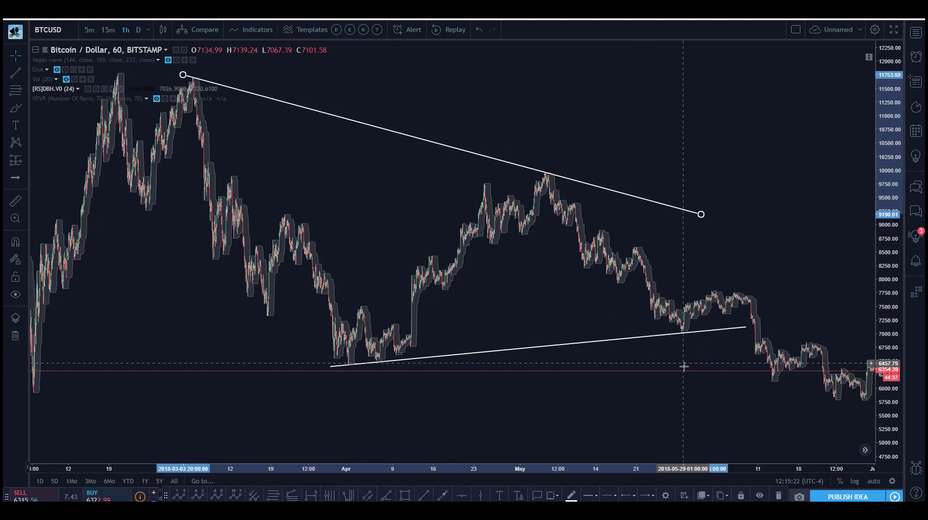
Step: Delete both the trend line beneath the lows and the descending trend line over the highs
{"action": "left_click_drag", "start_coordinate": [689, 363], "coordinate": [652, 362]}
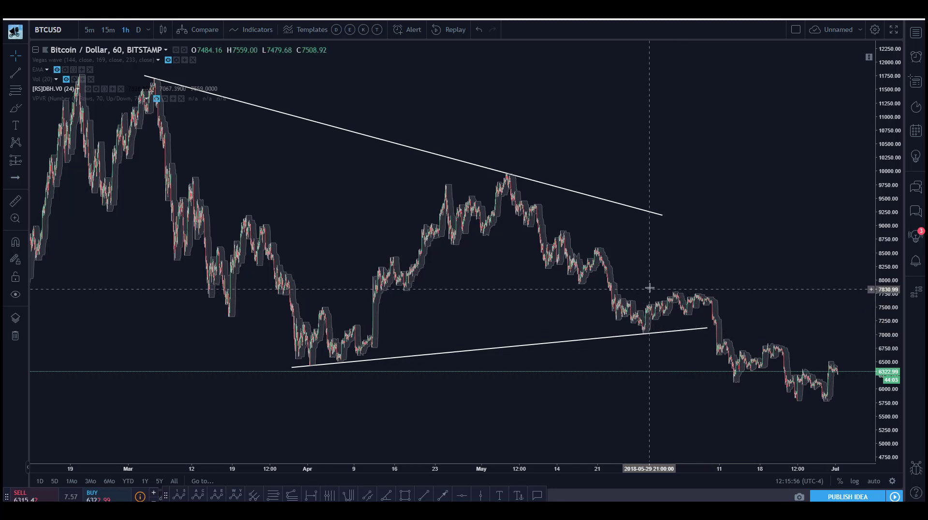
{"action": "left_click_drag", "start_coordinate": [661, 281], "coordinate": [674, 282]}
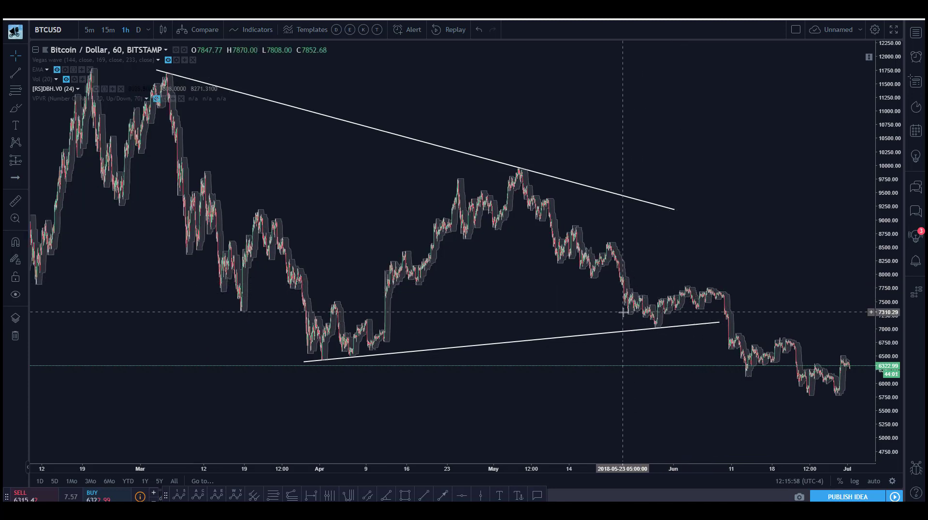
{"action": "left_click", "coordinate": [629, 330]}
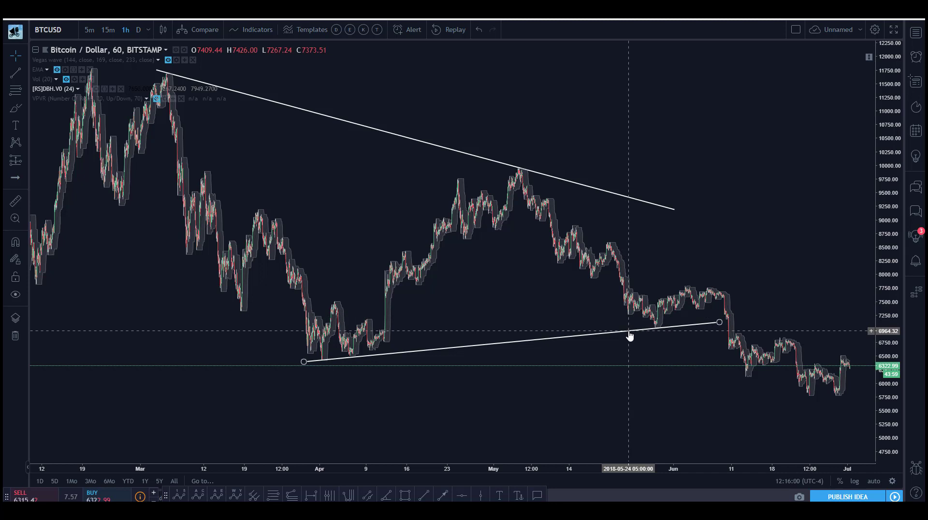
{"action": "left_click", "coordinate": [629, 330]}
{"action": "key", "text": "Delete"}
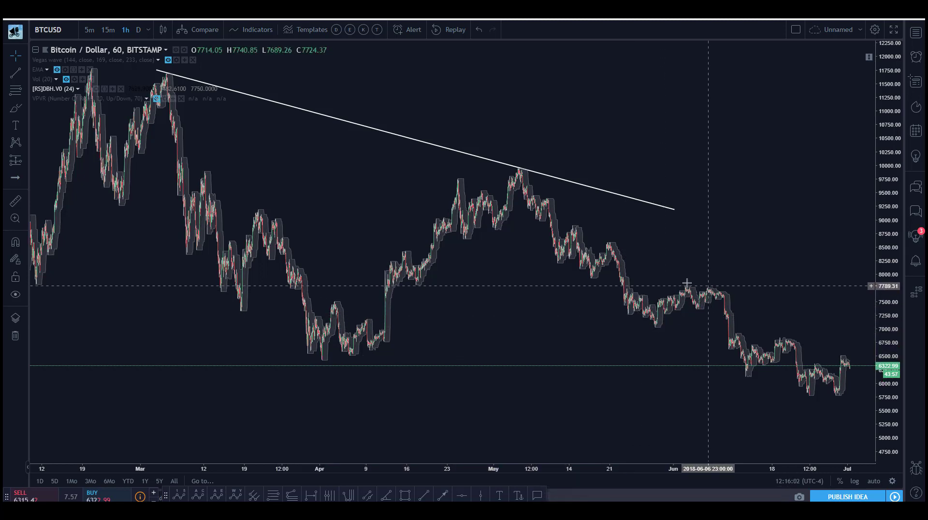
{"action": "left_click", "coordinate": [638, 202]}
{"action": "key", "text": "Delete"}
{"action": "left_click_drag", "start_coordinate": [645, 228], "coordinate": [455, 213]}
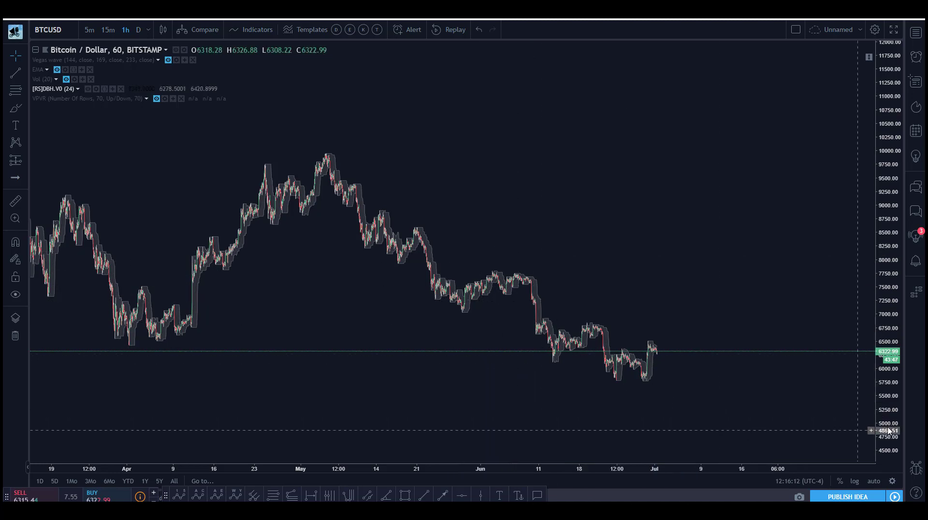
{"action": "left_click_drag", "start_coordinate": [878, 395], "coordinate": [590, 243]}
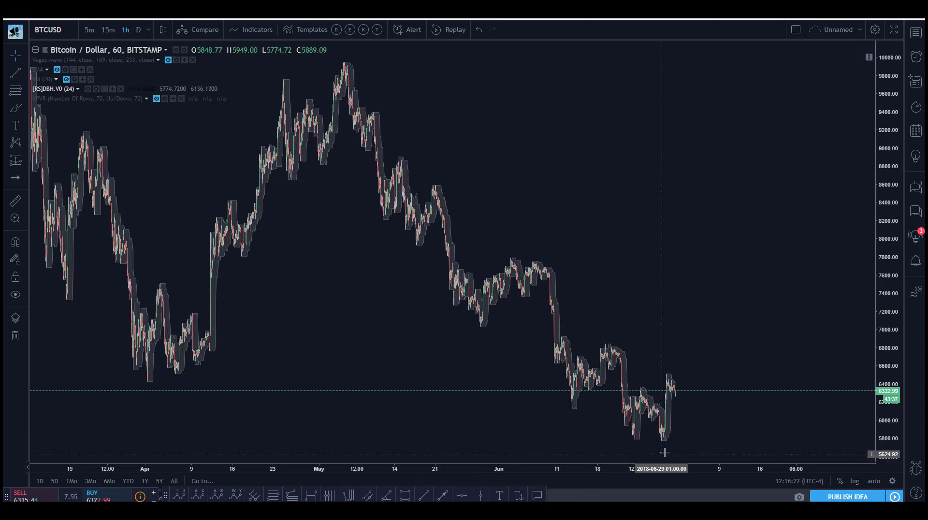
{"action": "left_click_drag", "start_coordinate": [753, 430], "coordinate": [746, 412]}
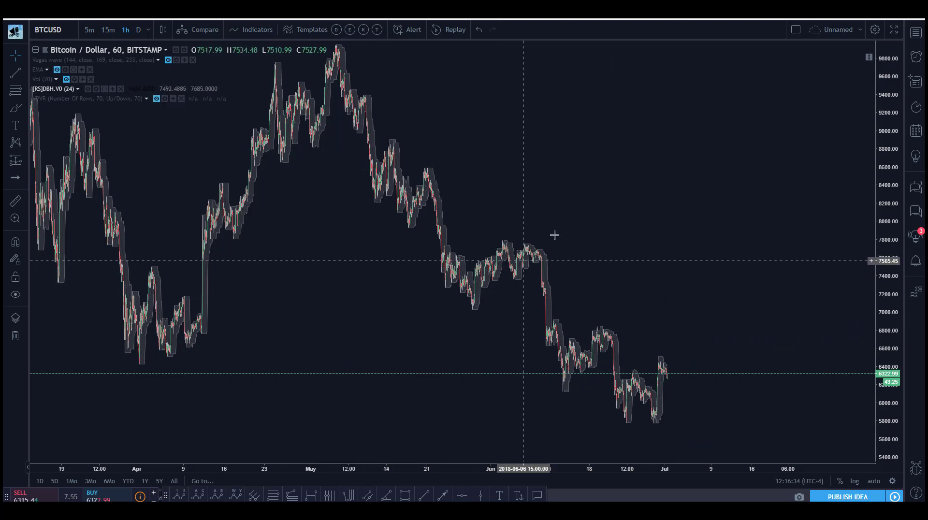
{"action": "left_click_drag", "start_coordinate": [567, 215], "coordinate": [588, 227]}
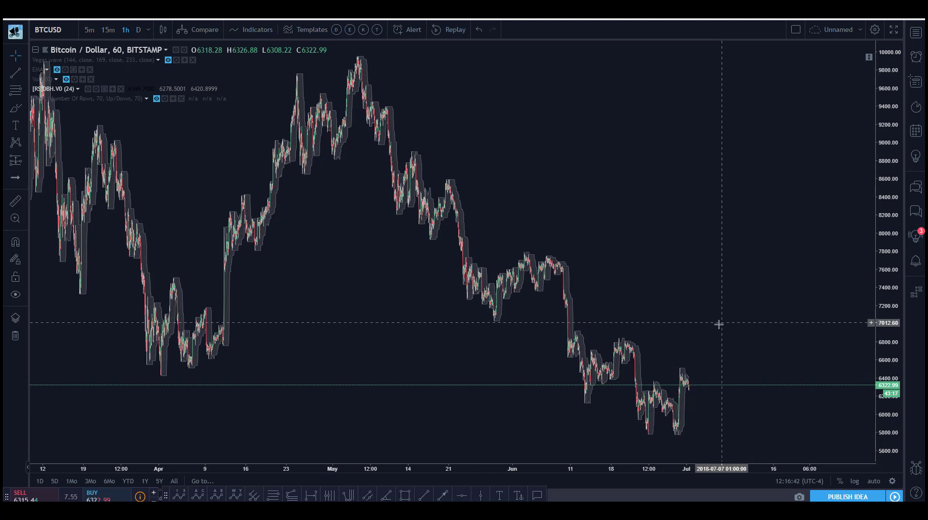
{"action": "left_click_drag", "start_coordinate": [716, 325], "coordinate": [704, 318]}
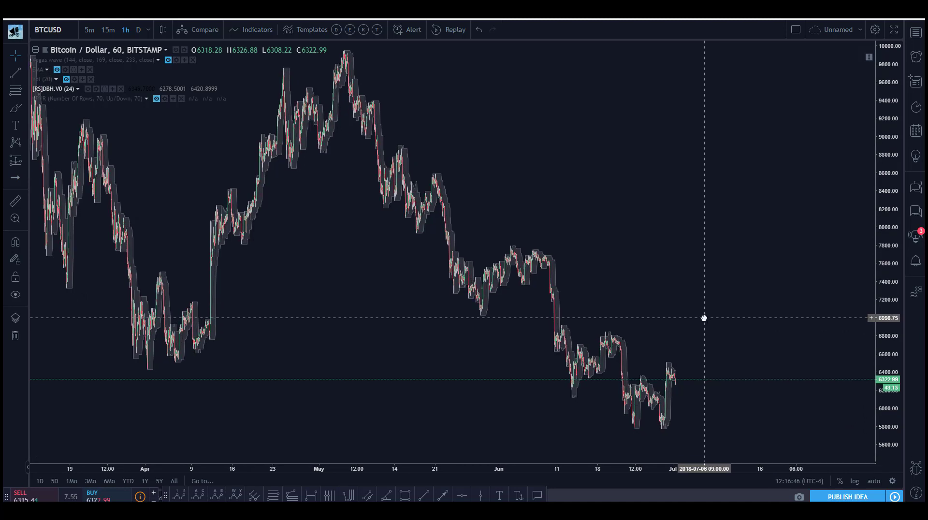
{"action": "left_click_drag", "start_coordinate": [894, 135], "coordinate": [894, 169]}
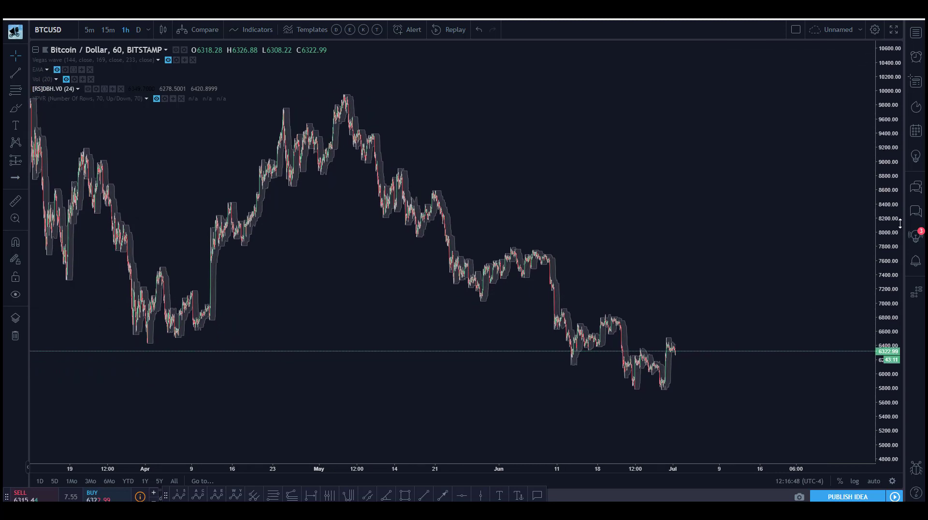
{"action": "left_click_drag", "start_coordinate": [802, 263], "coordinate": [733, 236]}
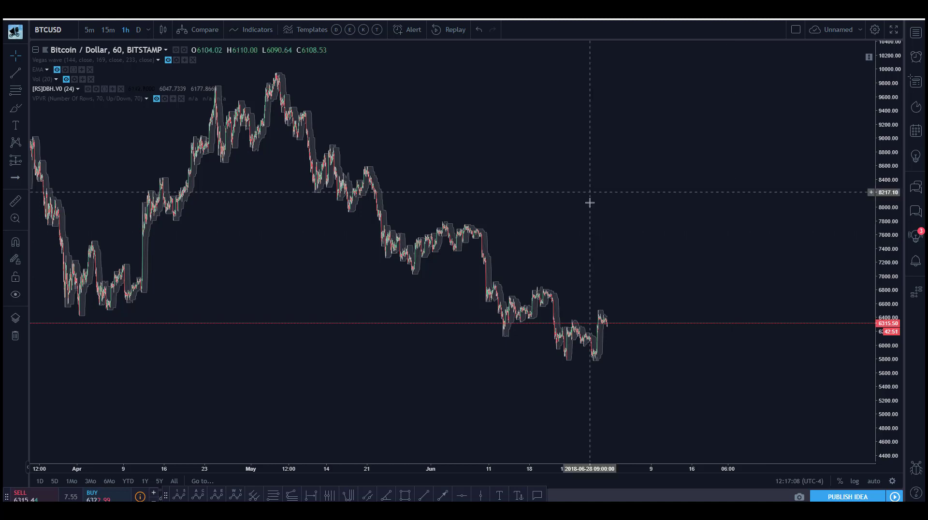
{"action": "left_click_drag", "start_coordinate": [640, 232], "coordinate": [636, 238]}
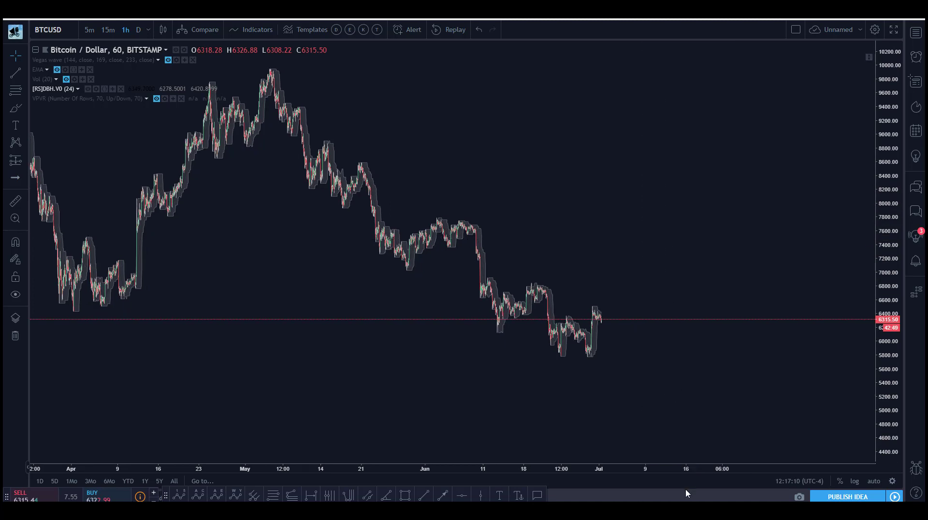
{"action": "left_click_drag", "start_coordinate": [388, 400], "coordinate": [387, 406]}
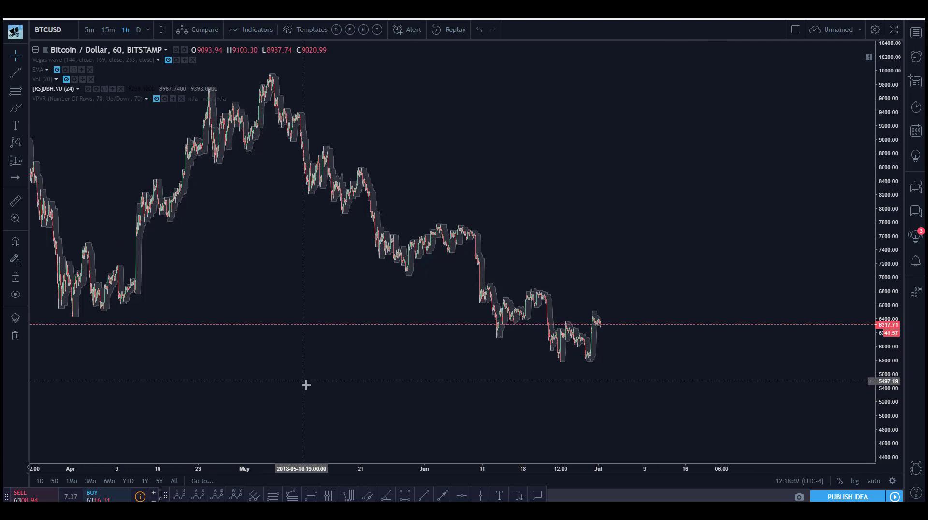
Step: Draw a trend-based Fib extension beside the latest candles, from about 5,777 up to about 6,366 and back down to about 5,772
{"action": "left_click_drag", "start_coordinate": [343, 375], "coordinate": [387, 384]}
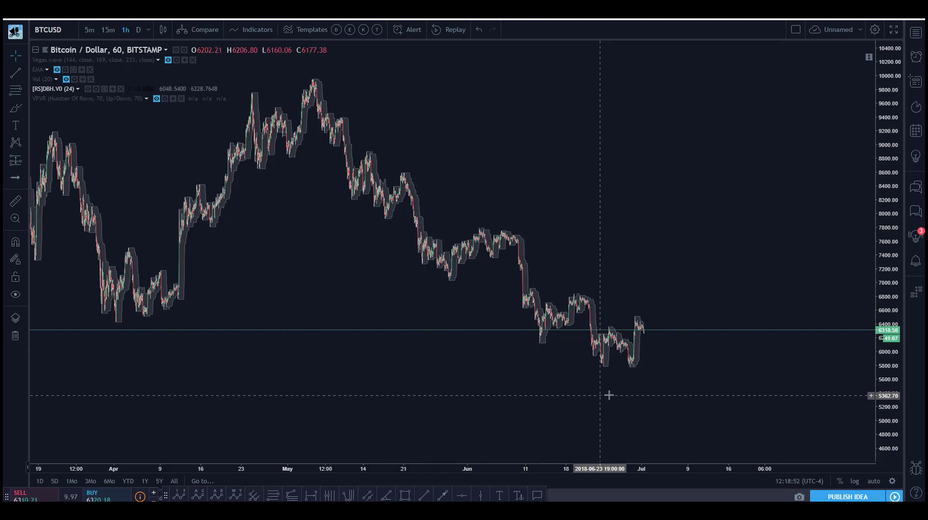
{"action": "left_click_drag", "start_coordinate": [642, 473], "coordinate": [369, 468]}
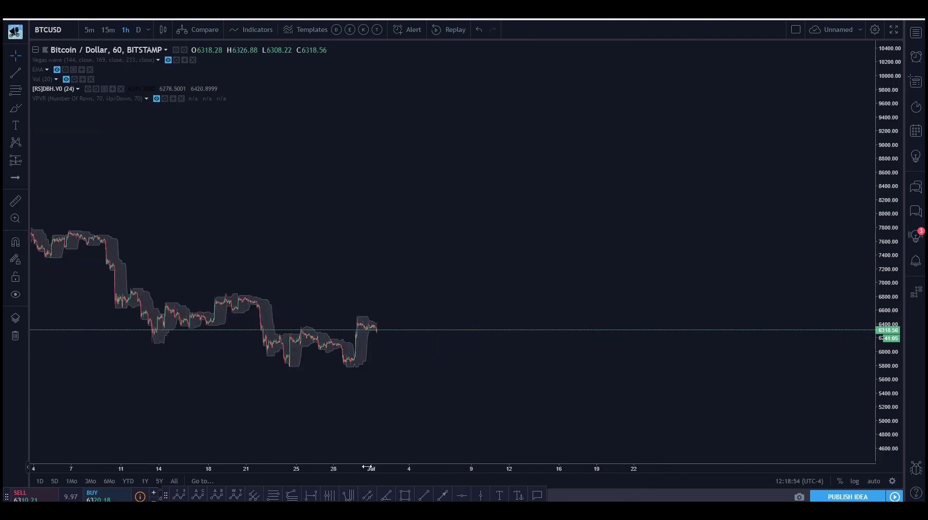
{"action": "left_click_drag", "start_coordinate": [887, 444], "coordinate": [837, 230]}
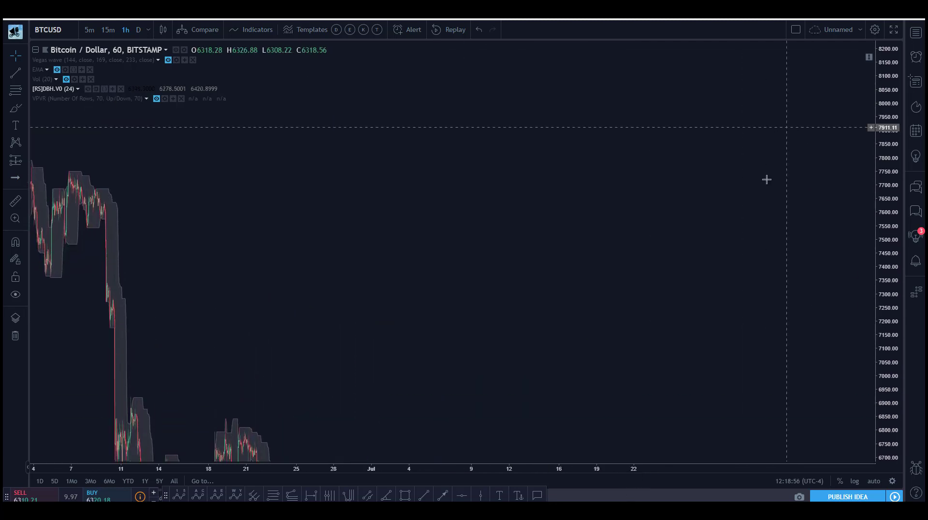
{"action": "left_click_drag", "start_coordinate": [597, 352], "coordinate": [669, 102]}
{"action": "left_click_drag", "start_coordinate": [574, 395], "coordinate": [578, 317]}
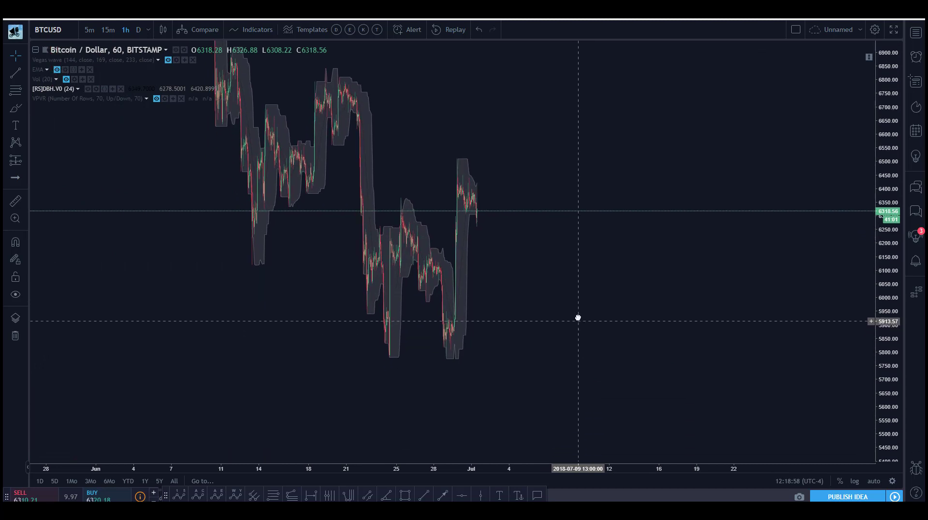
{"action": "left_click_drag", "start_coordinate": [521, 468], "coordinate": [517, 412]}
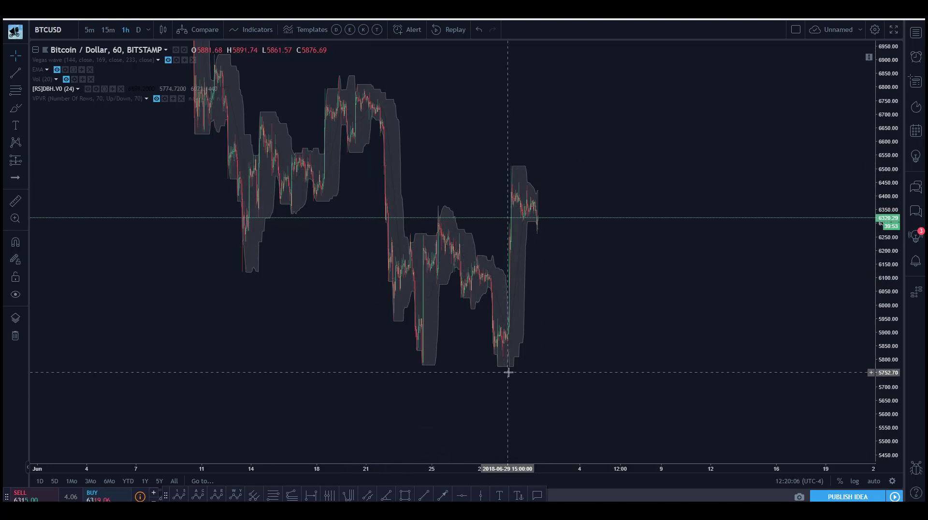
{"action": "left_click", "coordinate": [290, 495]}
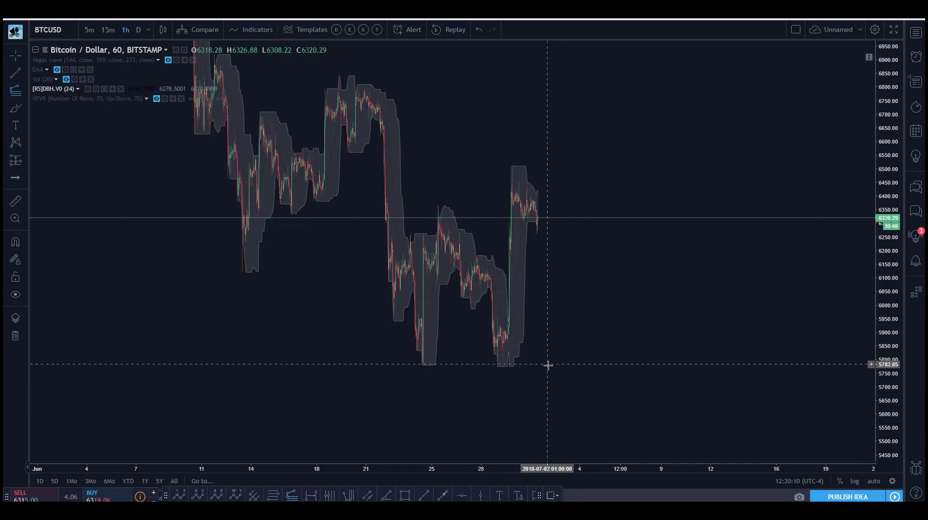
{"action": "left_click_drag", "start_coordinate": [550, 366], "coordinate": [546, 209]}
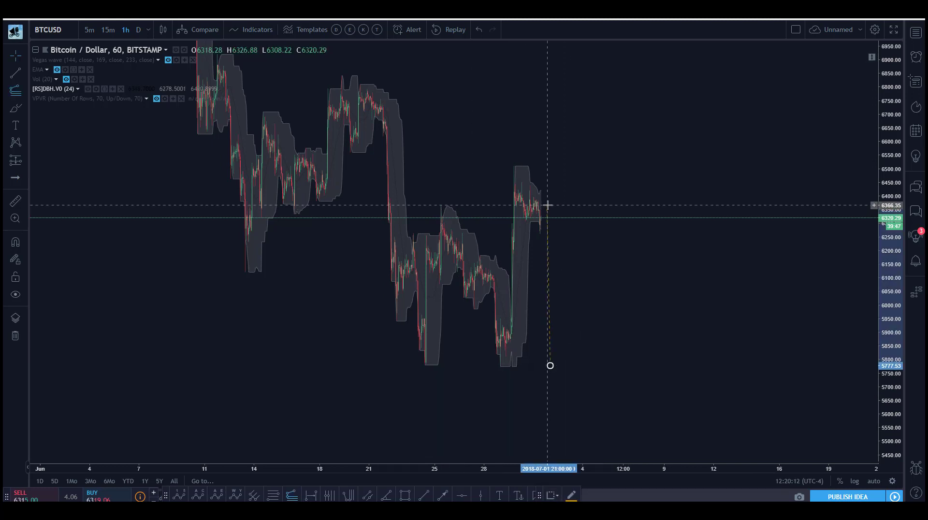
{"action": "left_click", "coordinate": [547, 205]}
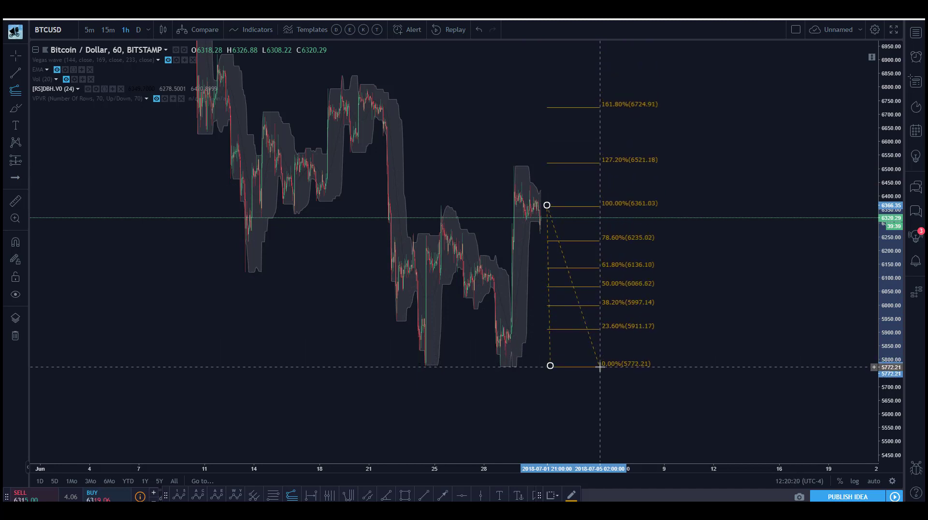
{"action": "left_click", "coordinate": [599, 367]}
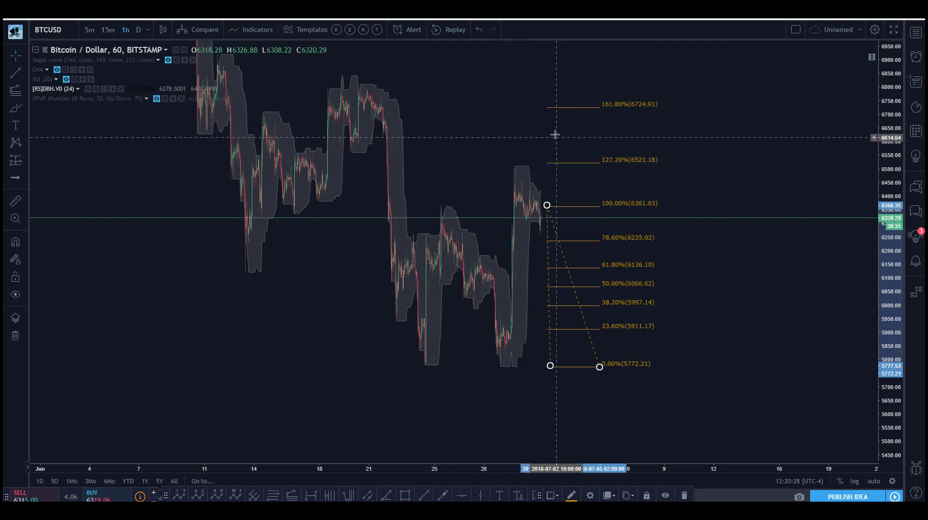
{"action": "left_click", "coordinate": [354, 327]}
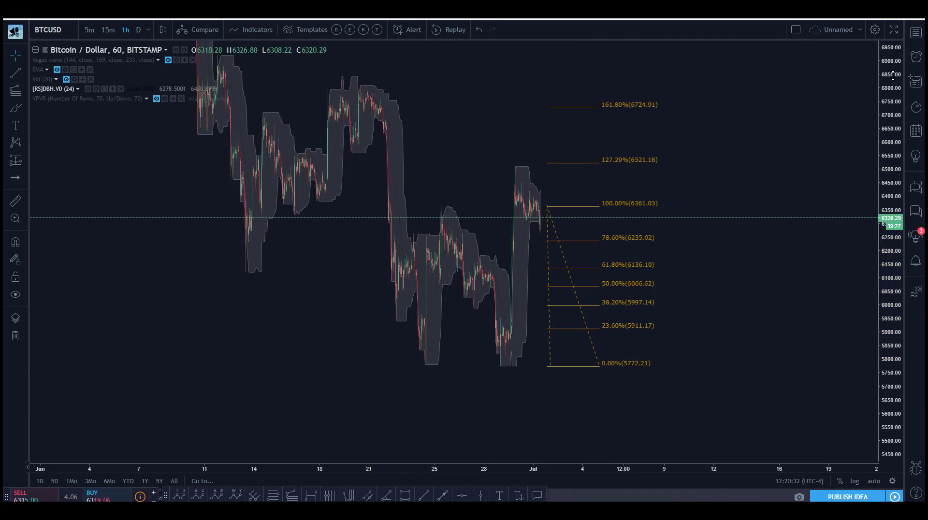
Step: Examine the whole decline from the May high to the latest lows together with the Fib extension levels
{"action": "left_click_drag", "start_coordinate": [892, 75], "coordinate": [893, 159]}
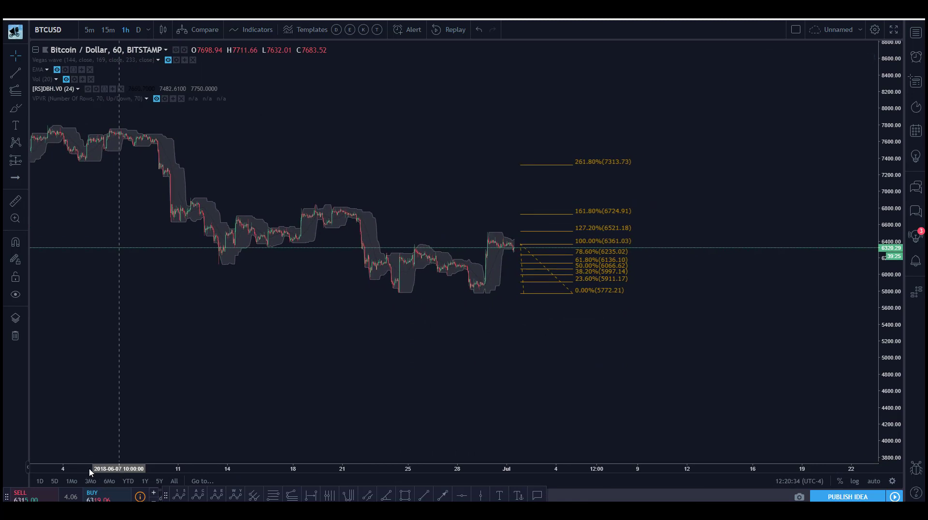
{"action": "scroll", "coordinate": [89, 469], "scroll_direction": "down", "scroll_amount": 6}
{"action": "left_click_drag", "start_coordinate": [585, 292], "coordinate": [483, 404]}
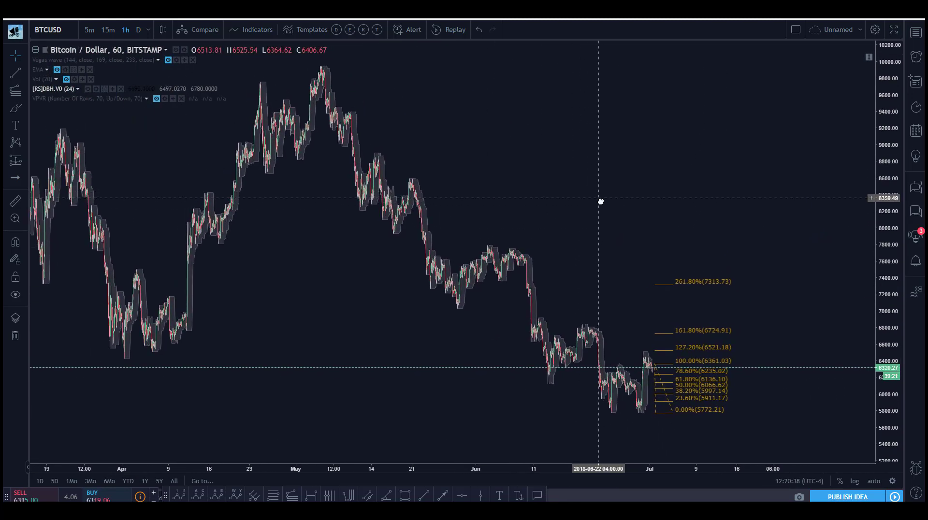
{"action": "left_click_drag", "start_coordinate": [601, 201], "coordinate": [599, 191]}
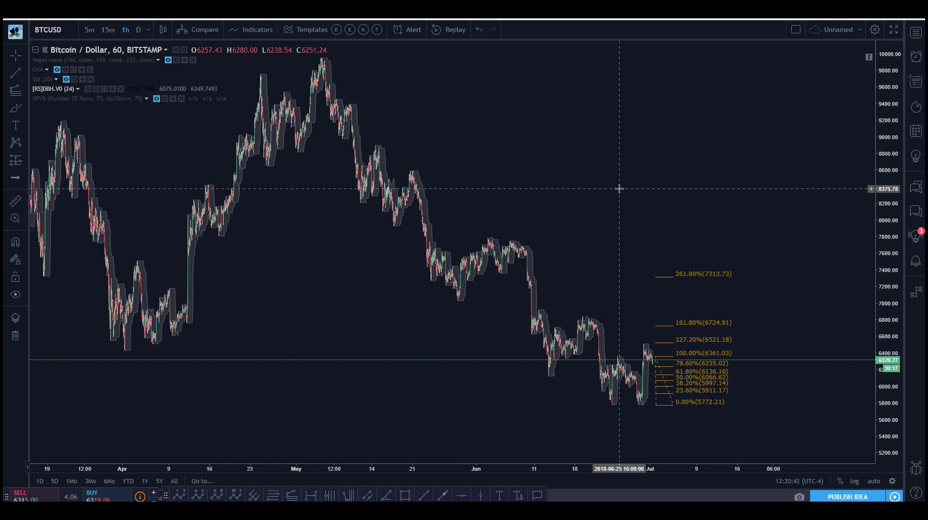
{"action": "left_click_drag", "start_coordinate": [663, 213], "coordinate": [642, 223]}
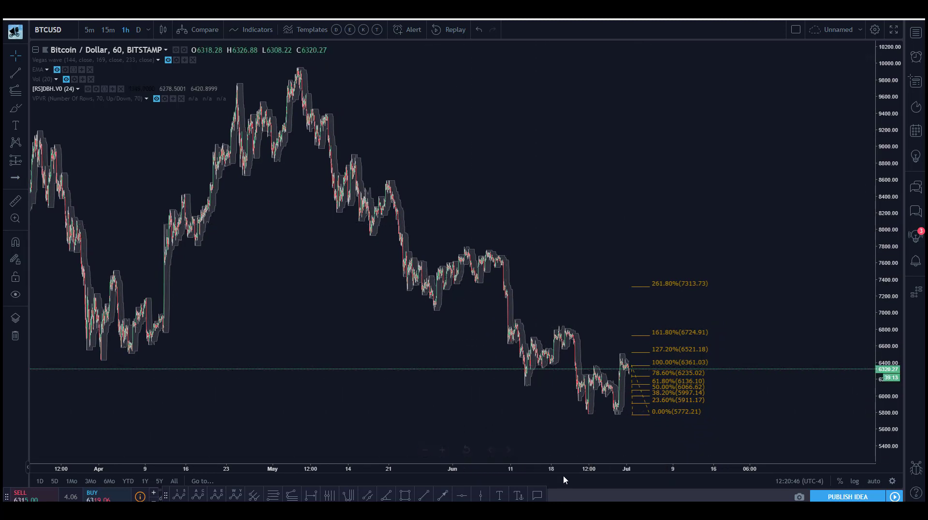
{"action": "left_click_drag", "start_coordinate": [566, 472], "coordinate": [469, 470]}
{"action": "left_click_drag", "start_coordinate": [346, 421], "coordinate": [573, 471]}
{"action": "left_click_drag", "start_coordinate": [399, 317], "coordinate": [420, 331]}
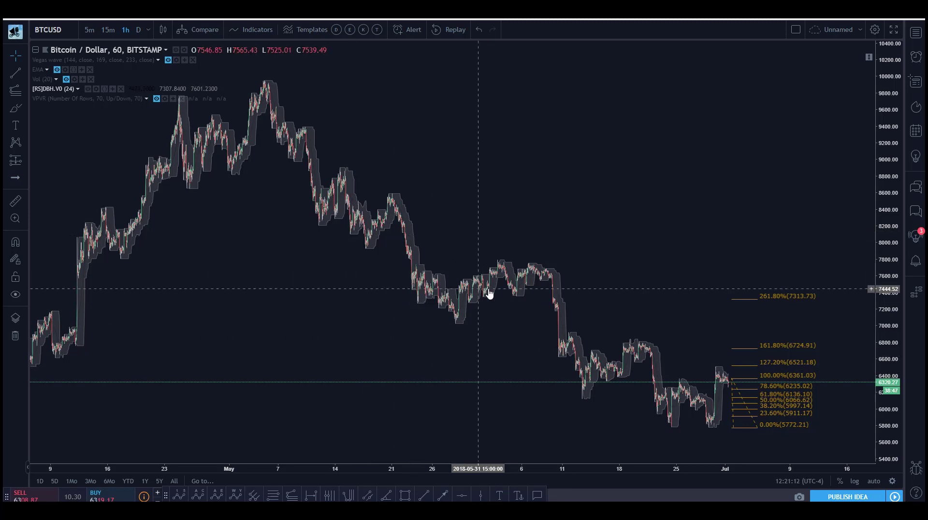
{"action": "left_click_drag", "start_coordinate": [501, 325], "coordinate": [489, 312]}
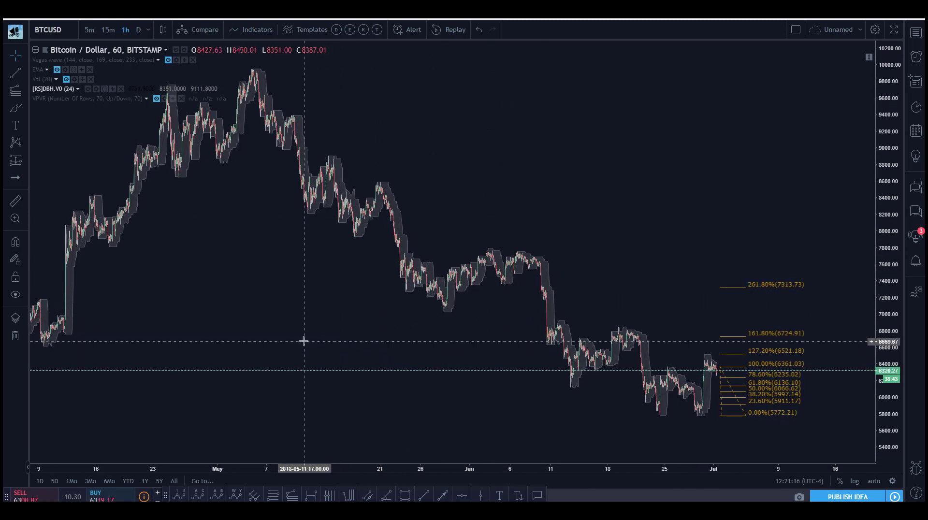
{"action": "left_click_drag", "start_coordinate": [282, 269], "coordinate": [275, 284]}
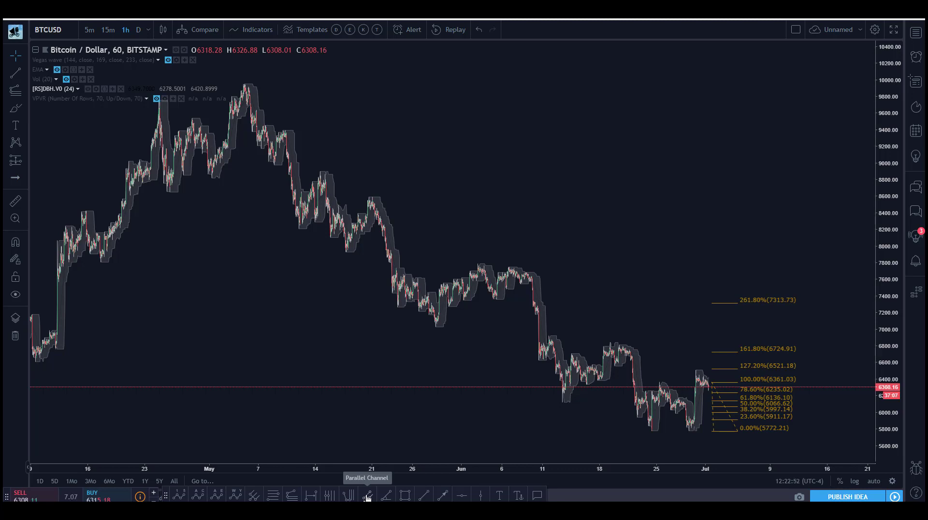
Step: Hide the volume and draw a parallel channel over the early-May decline, with its base line from about 9,085 down to about 7,905
{"action": "left_click", "coordinate": [367, 496]}
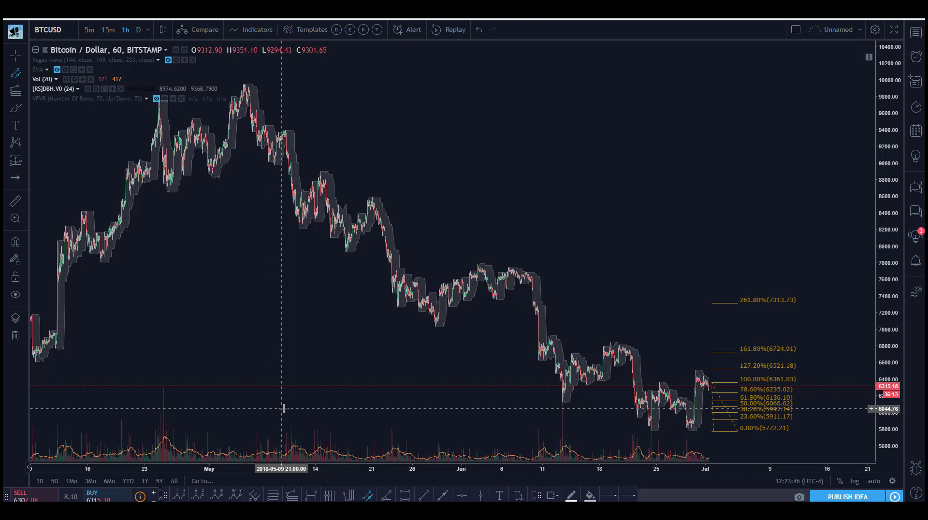
{"action": "left_click", "coordinate": [66, 79]}
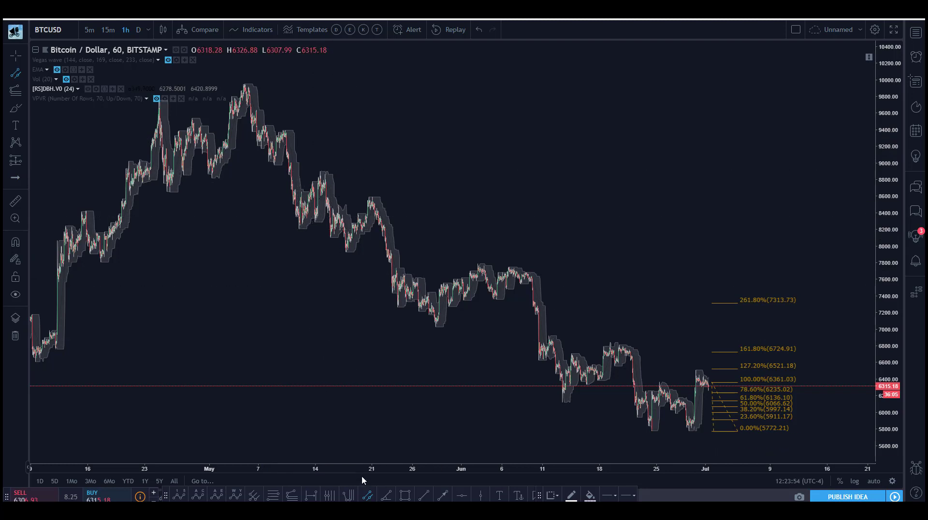
{"action": "left_click", "coordinate": [268, 156]}
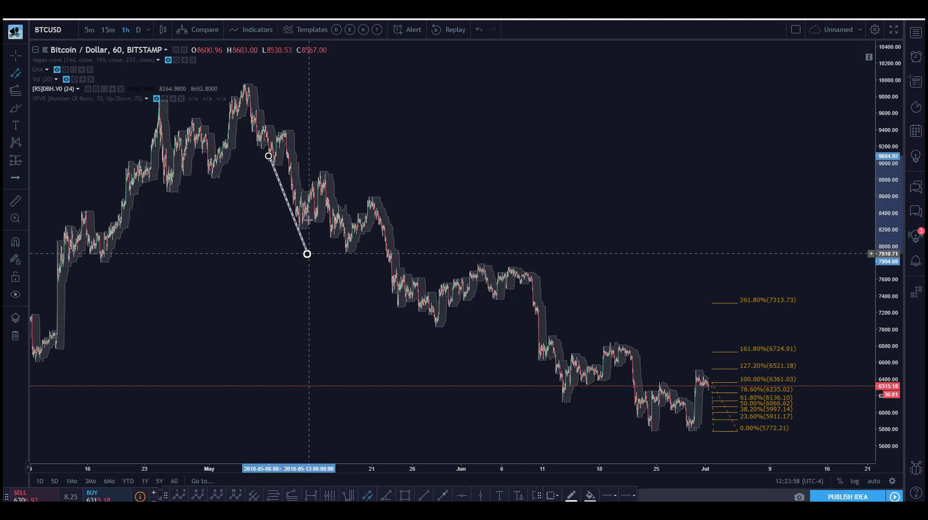
{"action": "left_click", "coordinate": [307, 254]}
{"action": "left_click", "coordinate": [304, 160]}
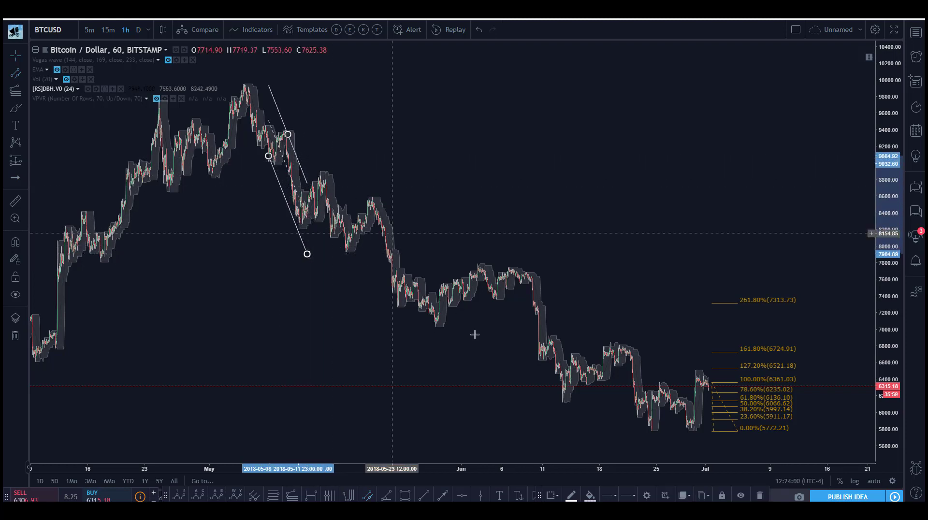
{"action": "left_click", "coordinate": [245, 221]}
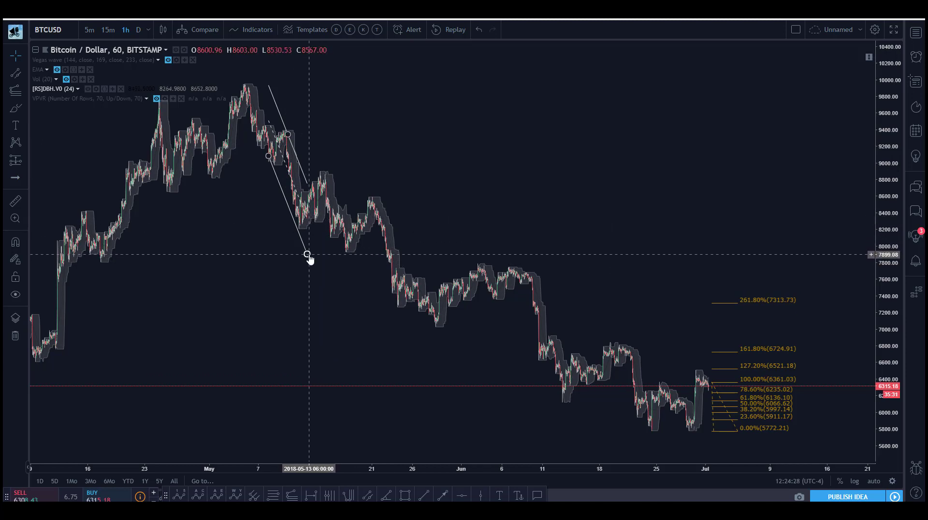
Step: Reshape the channel so its upper line runs from about 9,532 to about 8,329 over the May highs and its lower line starts near 8,531
{"action": "left_click_drag", "start_coordinate": [307, 254], "coordinate": [356, 188]}
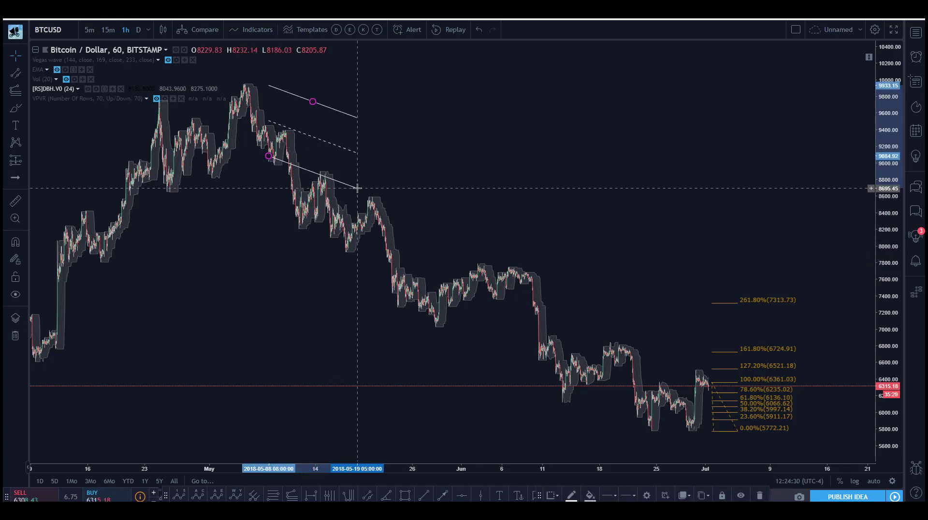
{"action": "mouse_move", "coordinate": [262, 160]}
{"action": "left_mouse_down"}
{"action": "mouse_move", "coordinate": [273, 127]}
{"action": "mouse_move", "coordinate": [258, 194]}
{"action": "mouse_move", "coordinate": [276, 158]}
{"action": "mouse_move", "coordinate": [266, 154]}
{"action": "left_mouse_up"}
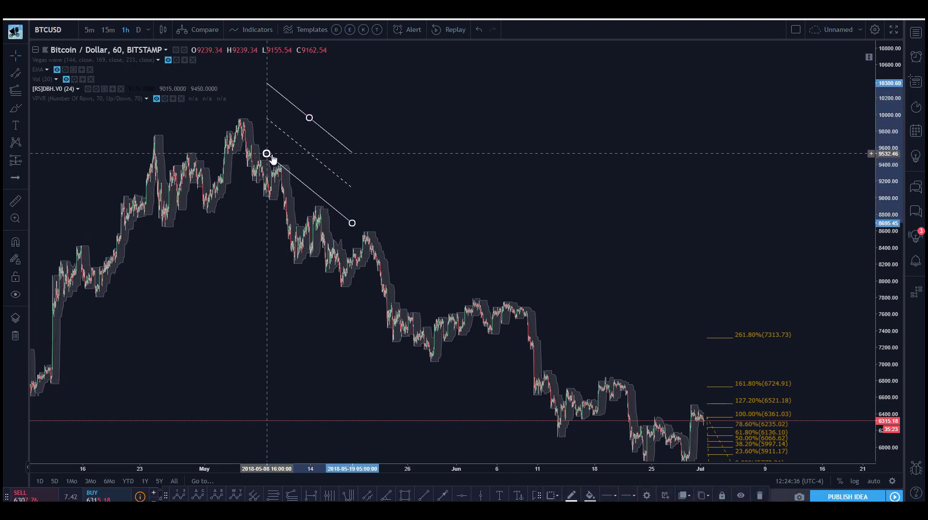
{"action": "left_click_drag", "start_coordinate": [309, 118], "coordinate": [294, 265]}
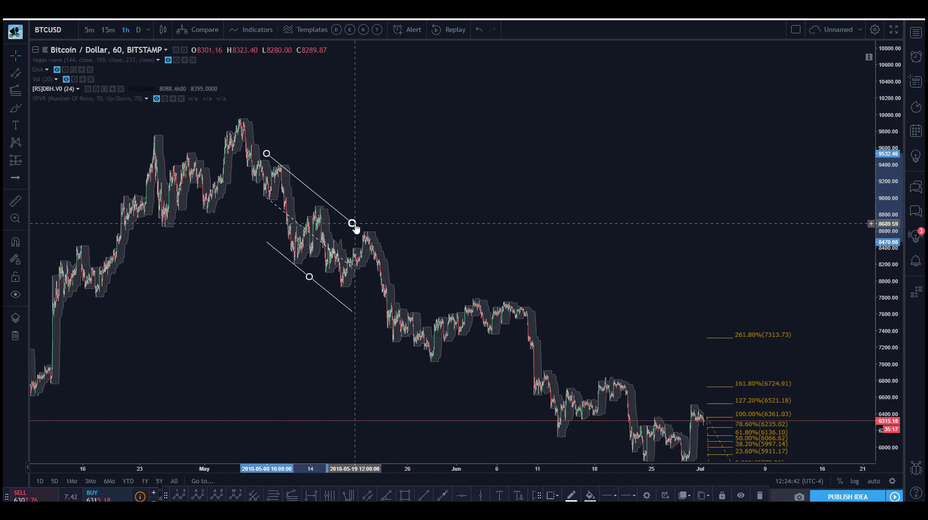
{"action": "left_click_drag", "start_coordinate": [353, 223], "coordinate": [366, 253]}
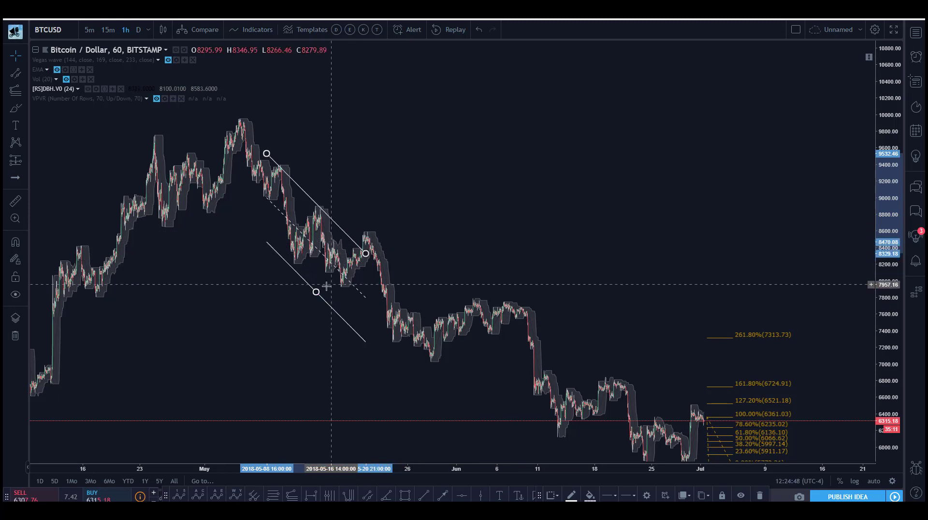
{"action": "left_click_drag", "start_coordinate": [315, 293], "coordinate": [316, 287]}
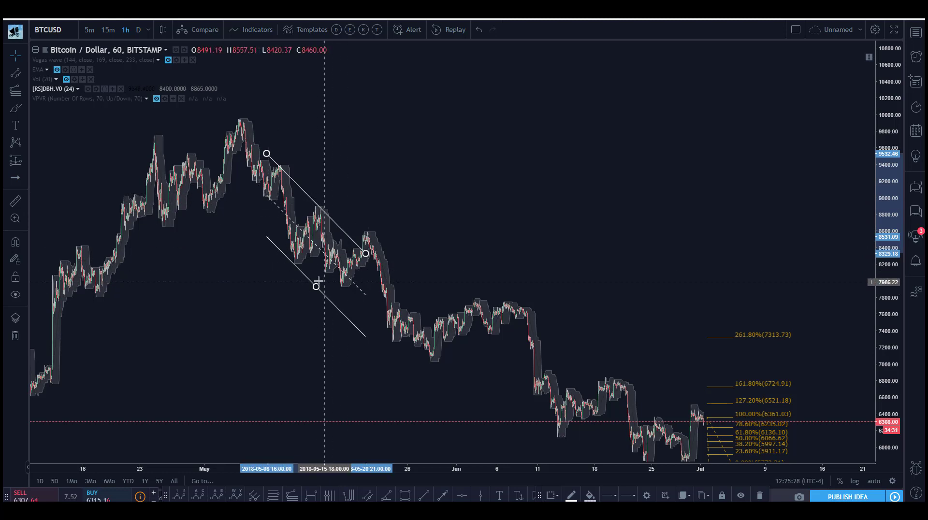
{"action": "left_click", "coordinate": [330, 320]}
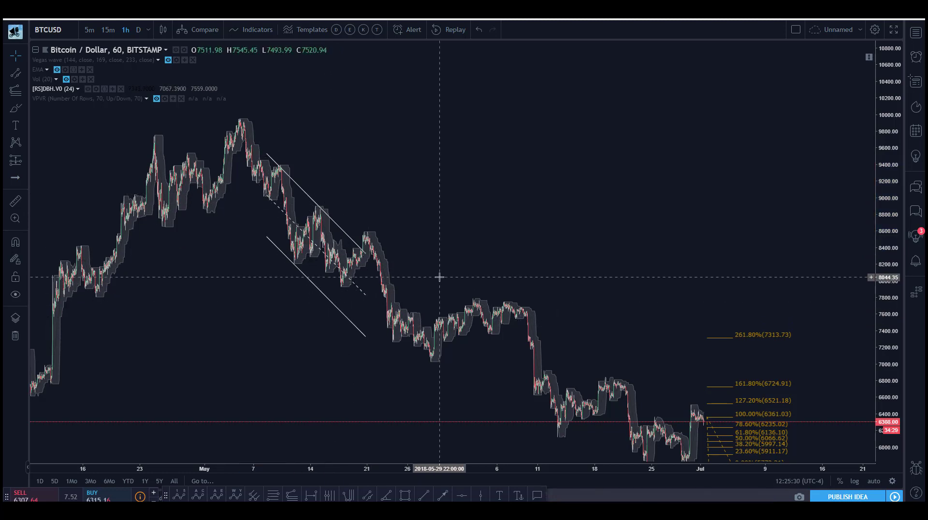
Step: Shift the start of the channel's upper line slightly, to about 9,532 at 22:00 on 8 May 2018
{"action": "left_click_drag", "start_coordinate": [497, 276], "coordinate": [397, 247]}
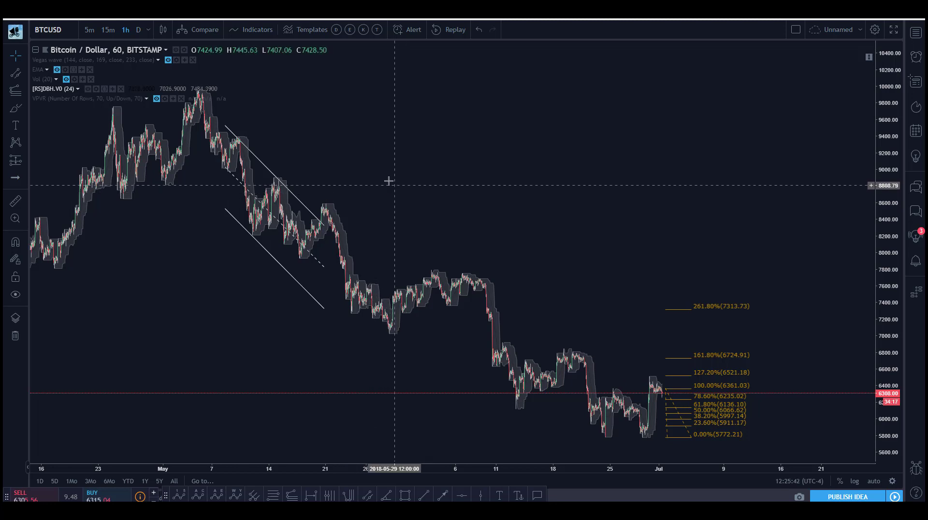
{"action": "scroll", "coordinate": [389, 185], "scroll_direction": "left", "scroll_amount": 1}
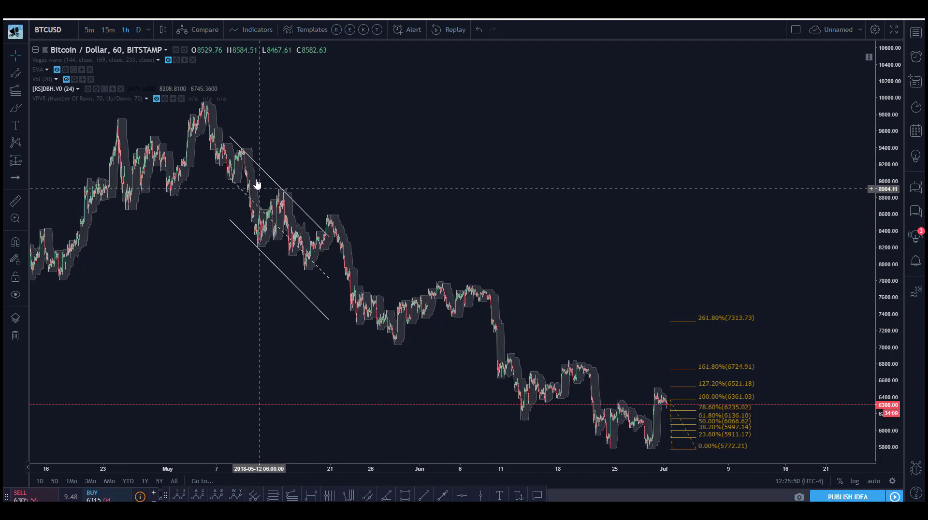
{"action": "left_click", "coordinate": [233, 143]}
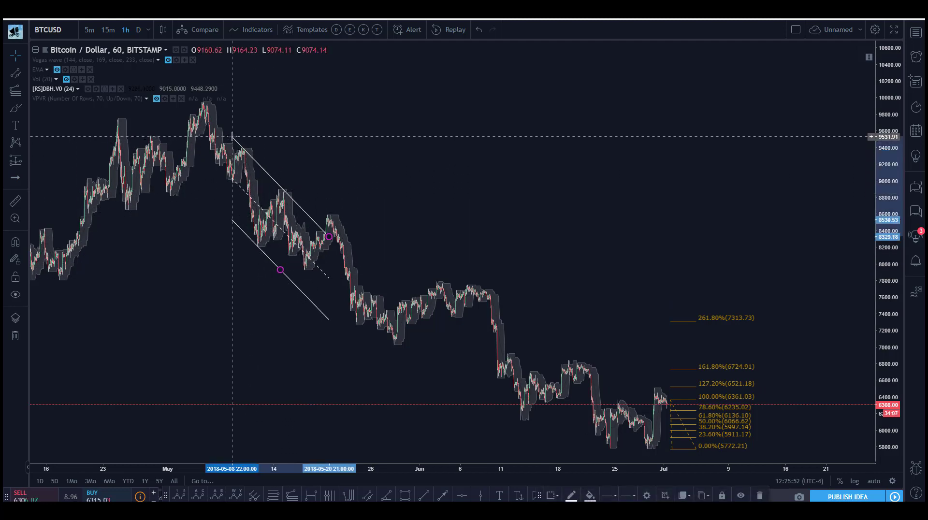
{"action": "left_click", "coordinate": [321, 163]}
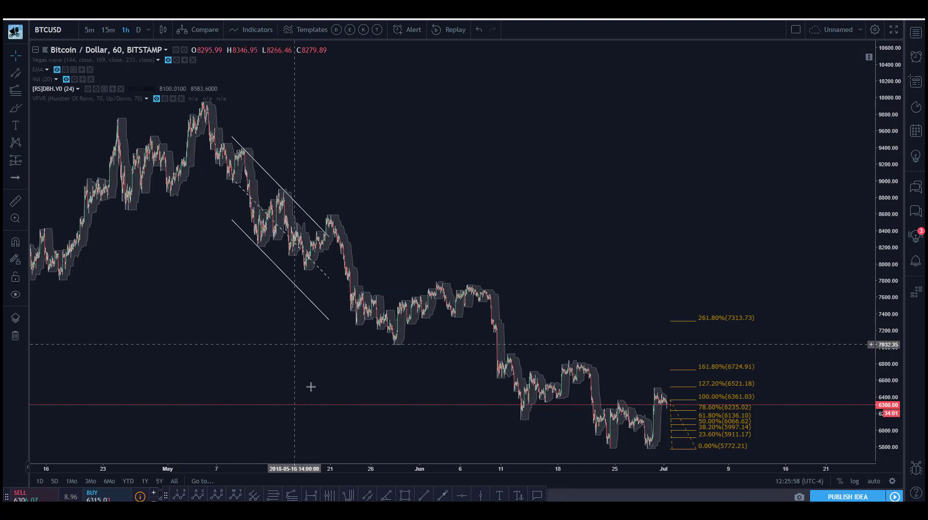
Step: Place an Elliott impulse wave with points 0 to 5 in the empty area above the late-June prices, alternating between about 10,300 and 9,800
{"action": "left_click", "coordinate": [180, 495]}
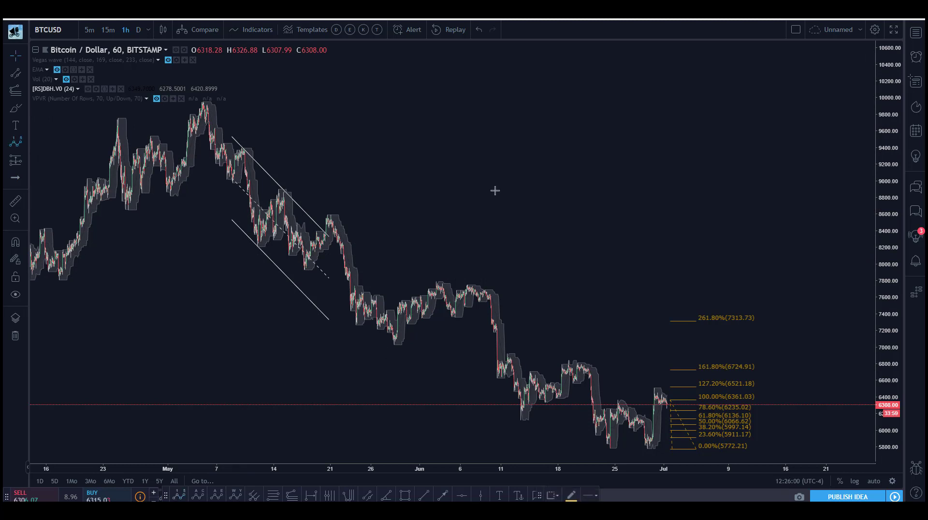
{"action": "left_click", "coordinate": [598, 109]}
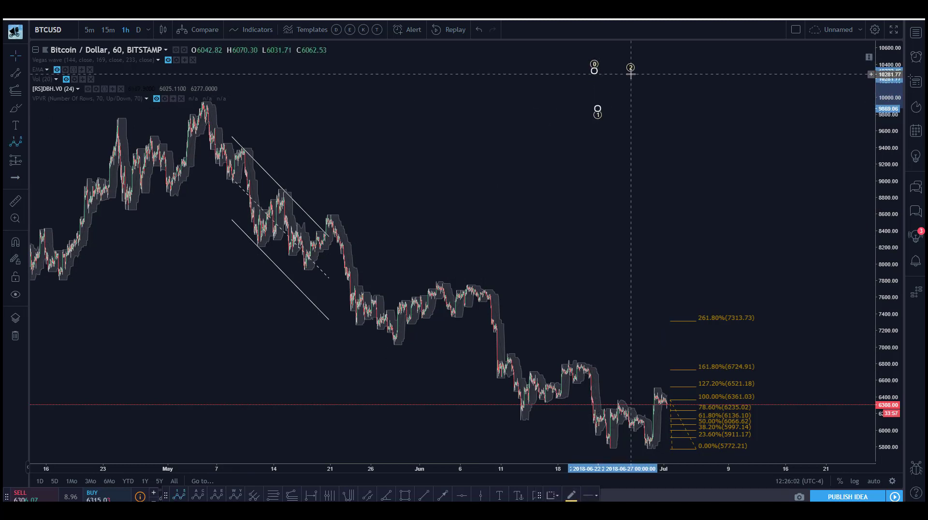
{"action": "left_click", "coordinate": [631, 74]}
{"action": "left_click", "coordinate": [632, 110]}
{"action": "left_click", "coordinate": [669, 116]}
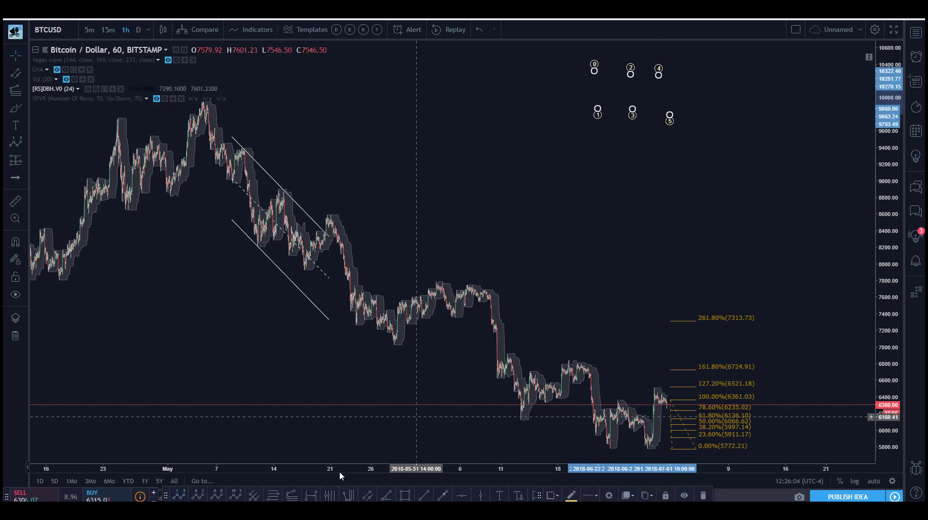
Step: Place a second Elliott impulse wave with points 0 to 5 in the empty mid-July area, alternating between about 10,300 and 9,700
{"action": "left_click", "coordinate": [749, 77]}
{"action": "left_click", "coordinate": [754, 121]}
{"action": "left_click", "coordinate": [783, 72]}
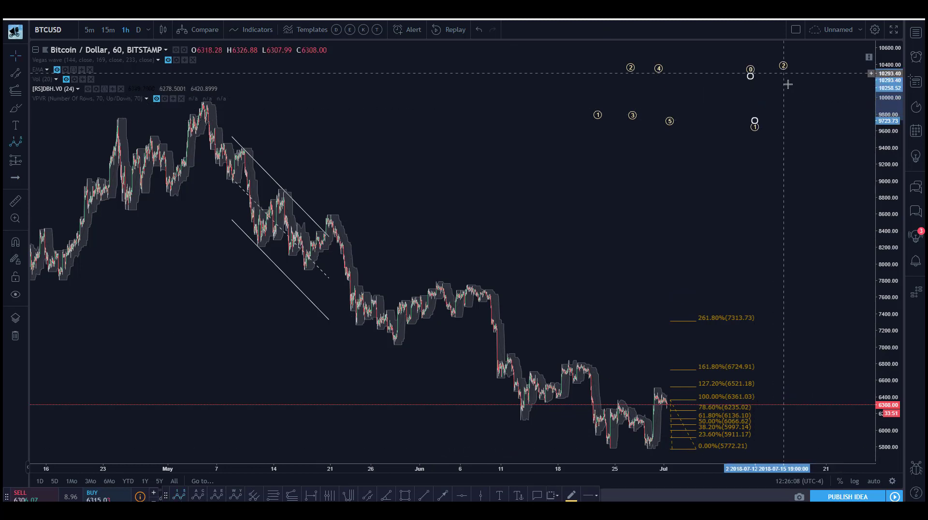
{"action": "left_click", "coordinate": [794, 120]}
{"action": "left_click", "coordinate": [806, 70]}
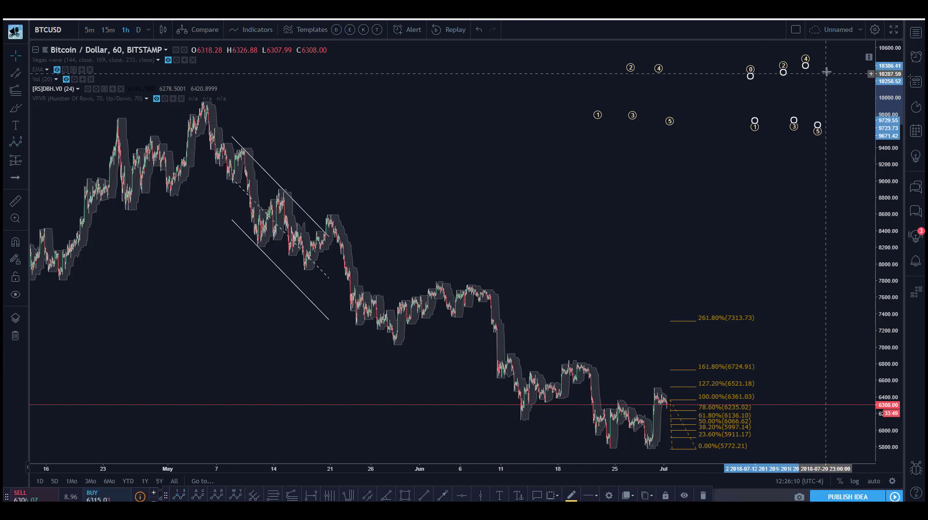
{"action": "left_click", "coordinate": [818, 126]}
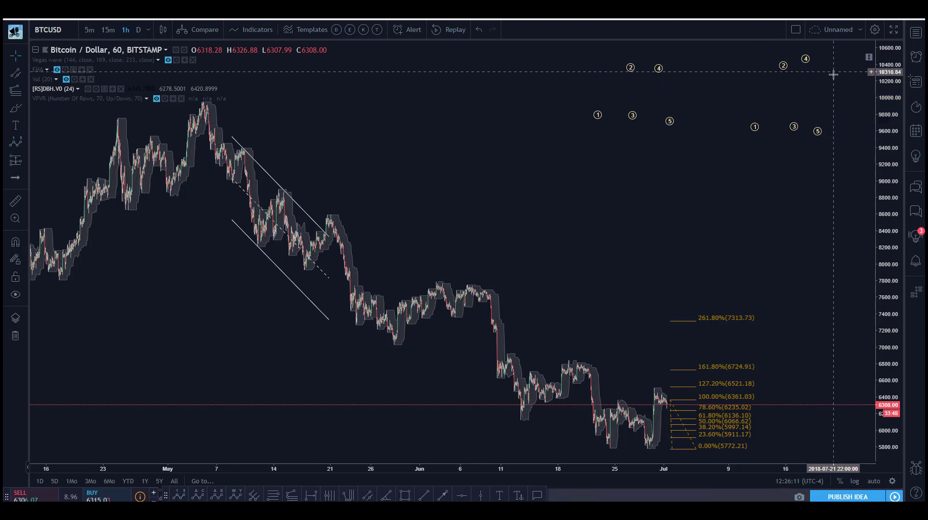
Step: Set the degree of the mid-July impulse wave to Subminuette
{"action": "left_click", "coordinate": [817, 127]}
{"action": "right_click", "coordinate": [818, 129]}
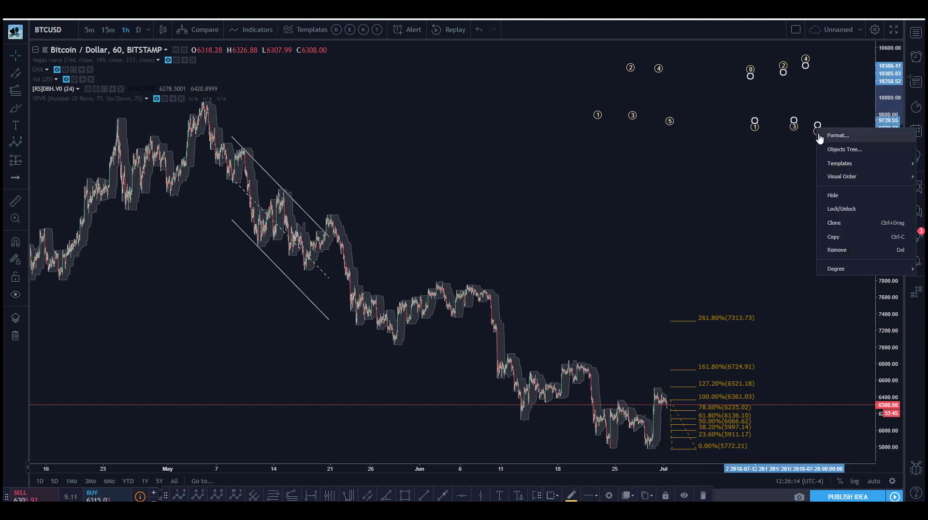
{"action": "left_click", "coordinate": [826, 137]}
{"action": "left_click", "coordinate": [437, 268]}
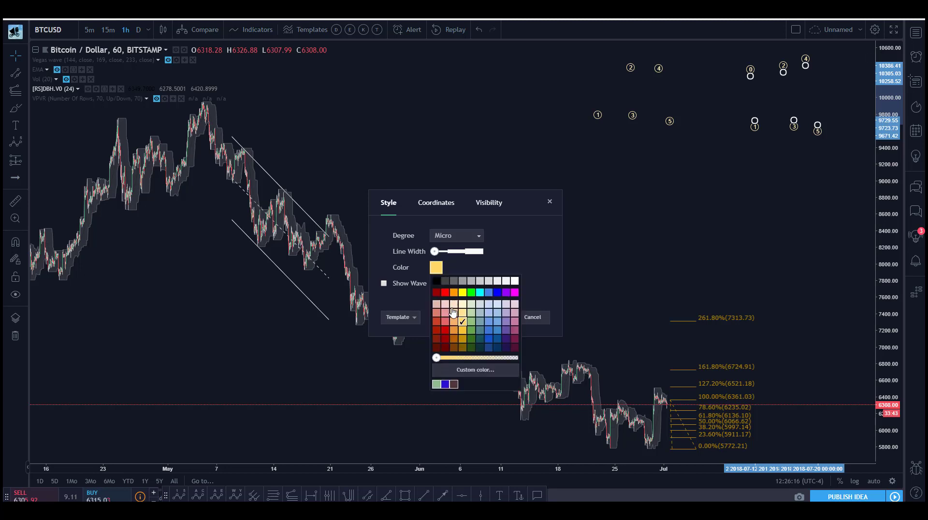
{"action": "left_click", "coordinate": [486, 251]}
{"action": "left_click", "coordinate": [457, 235]}
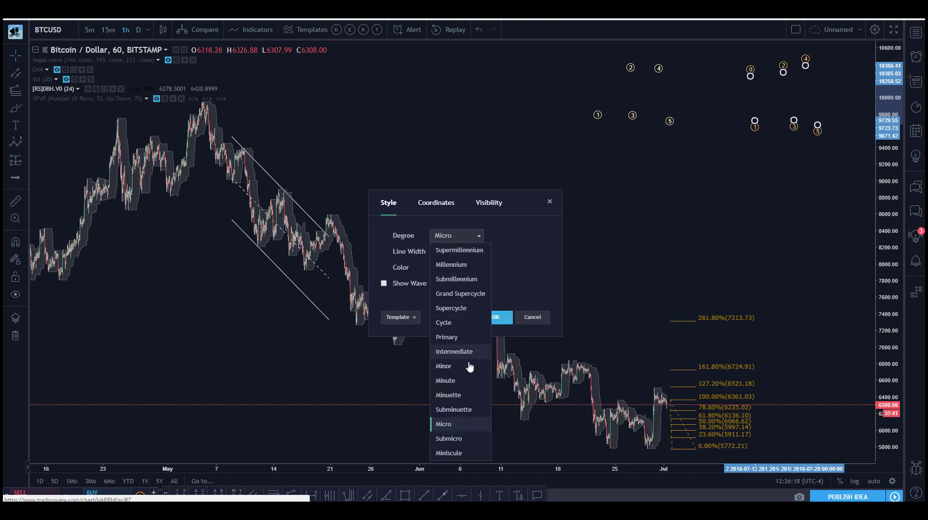
{"action": "left_click", "coordinate": [453, 410]}
{"action": "left_click", "coordinate": [497, 317]}
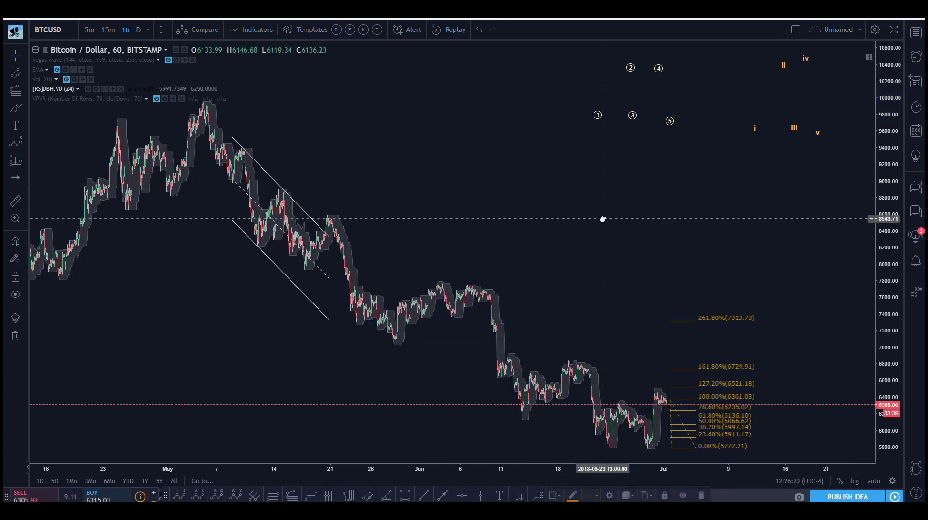
Step: Move points 0, 1 and 2 of the circled impulse wave onto the early-May swings, at about 9,974, 8,945 and 9,439
{"action": "left_click_drag", "start_coordinate": [628, 245], "coordinate": [706, 243]}
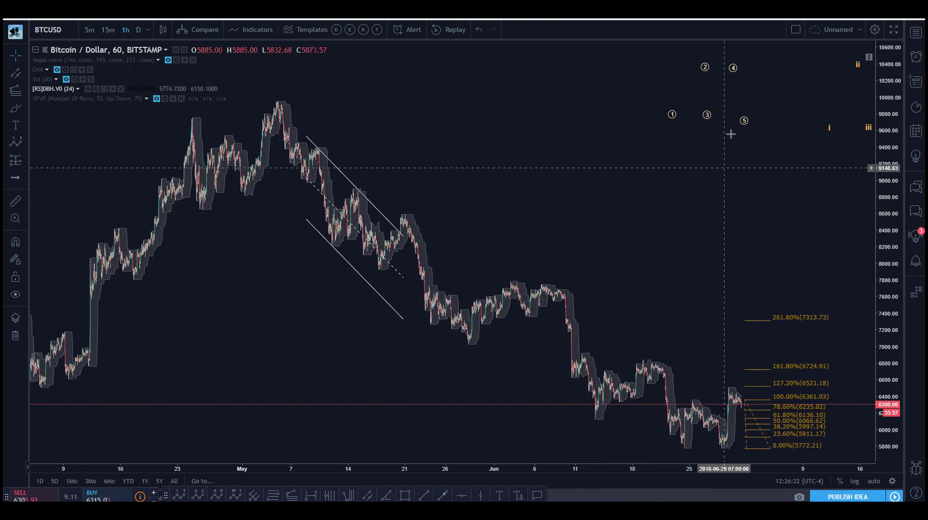
{"action": "left_click", "coordinate": [670, 118]}
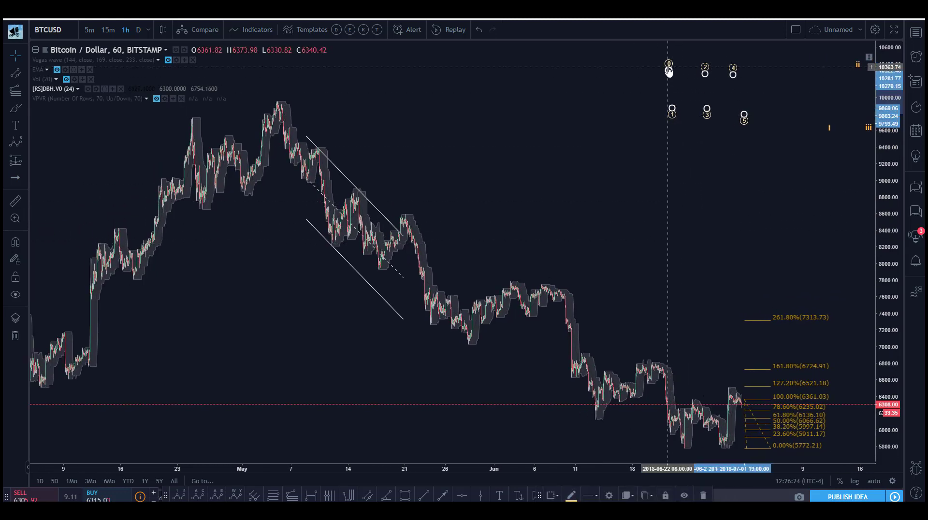
{"action": "mouse_move", "coordinate": [668, 66]}
{"action": "left_mouse_down"}
{"action": "mouse_move", "coordinate": [345, 77]}
{"action": "mouse_move", "coordinate": [275, 99]}
{"action": "left_mouse_up"}
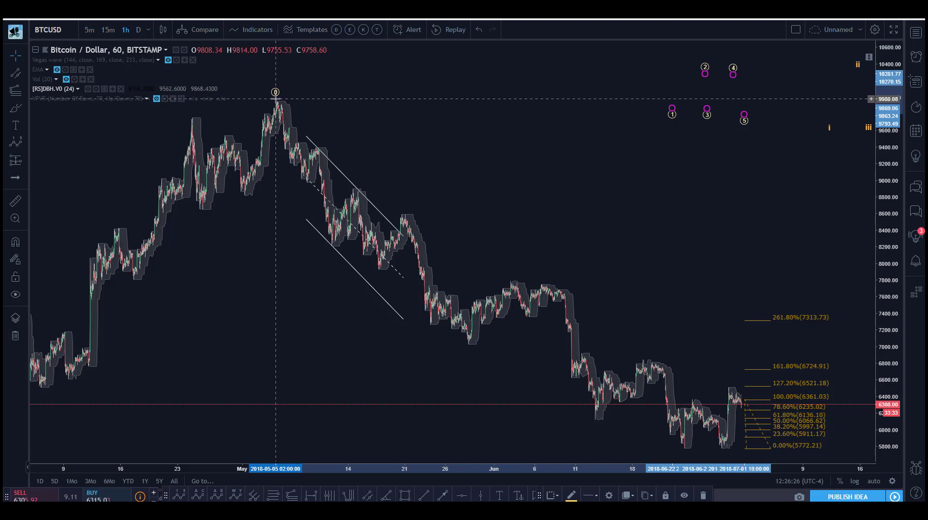
{"action": "left_click_drag", "start_coordinate": [671, 109], "coordinate": [307, 185]}
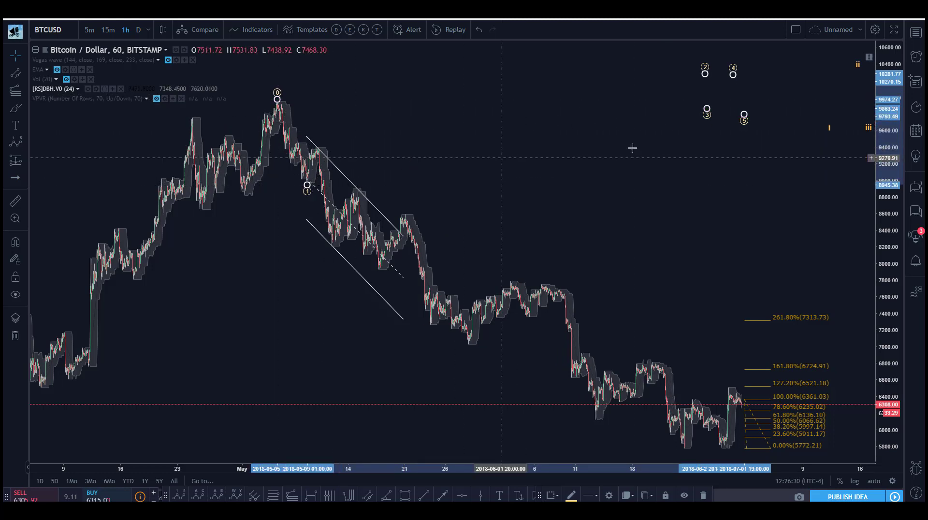
{"action": "left_click_drag", "start_coordinate": [705, 73], "coordinate": [323, 137]}
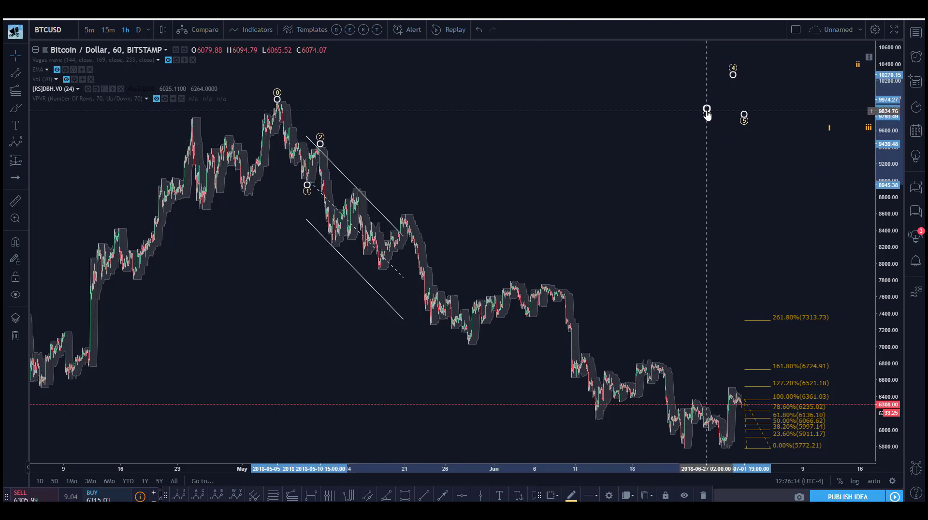
Step: Move points 3, 4 and 5 of the circled impulse wave onto the channel's swings, at about 8,166, 8,963 and 7,870
{"action": "left_click_drag", "start_coordinate": [706, 110], "coordinate": [332, 250]}
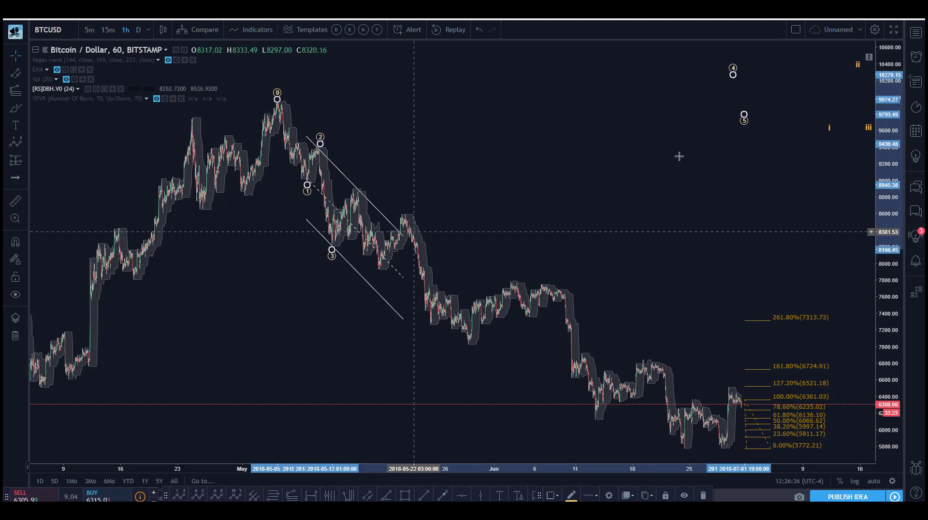
{"action": "left_click_drag", "start_coordinate": [733, 74], "coordinate": [352, 183]}
{"action": "left_click_drag", "start_coordinate": [743, 114], "coordinate": [376, 274]}
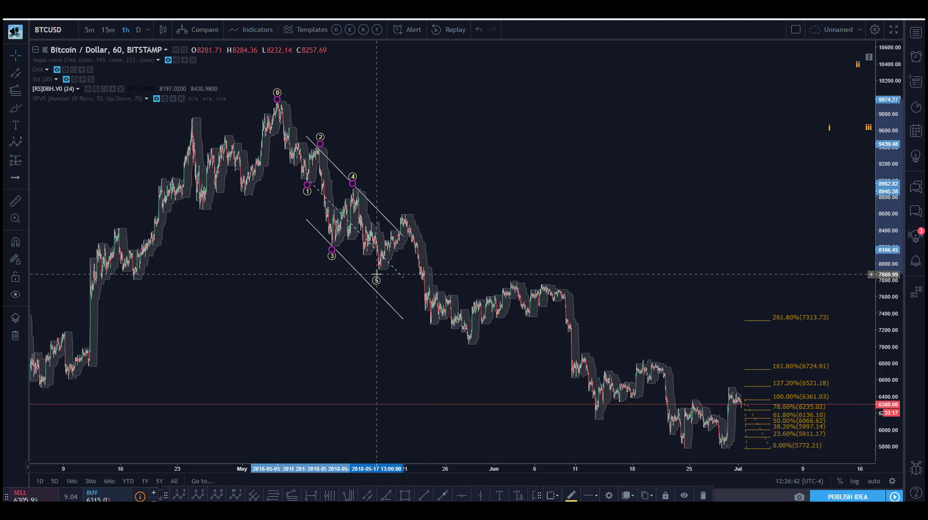
Step: Draw a trend-based Fibonacci extension beside the channel, with points at about 9,969, 8,975 and 9,423
{"action": "left_click_drag", "start_coordinate": [663, 241], "coordinate": [556, 209]}
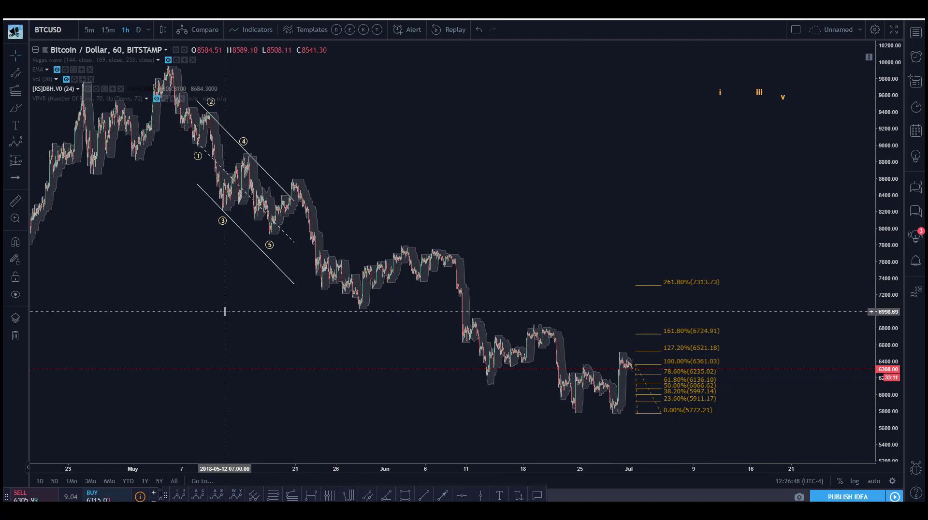
{"action": "left_click_drag", "start_coordinate": [248, 312], "coordinate": [271, 315]}
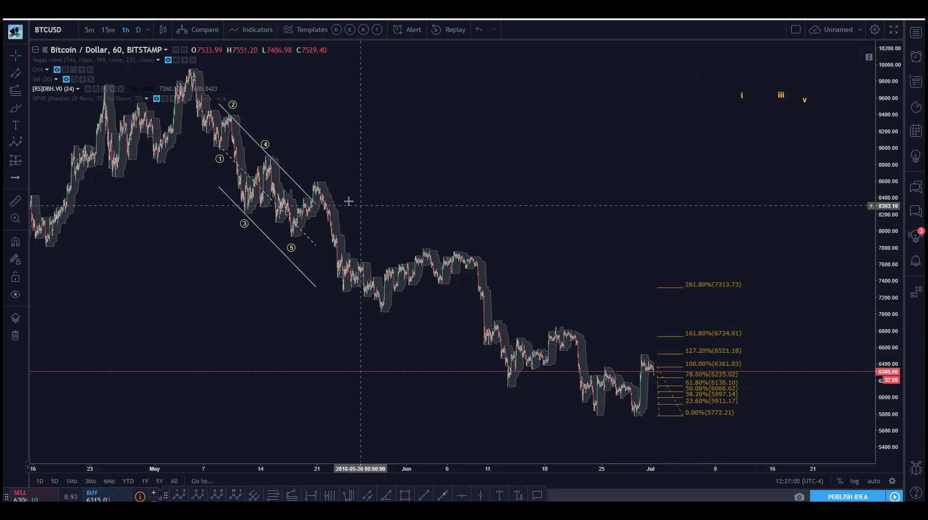
{"action": "left_click_drag", "start_coordinate": [201, 267], "coordinate": [230, 269]}
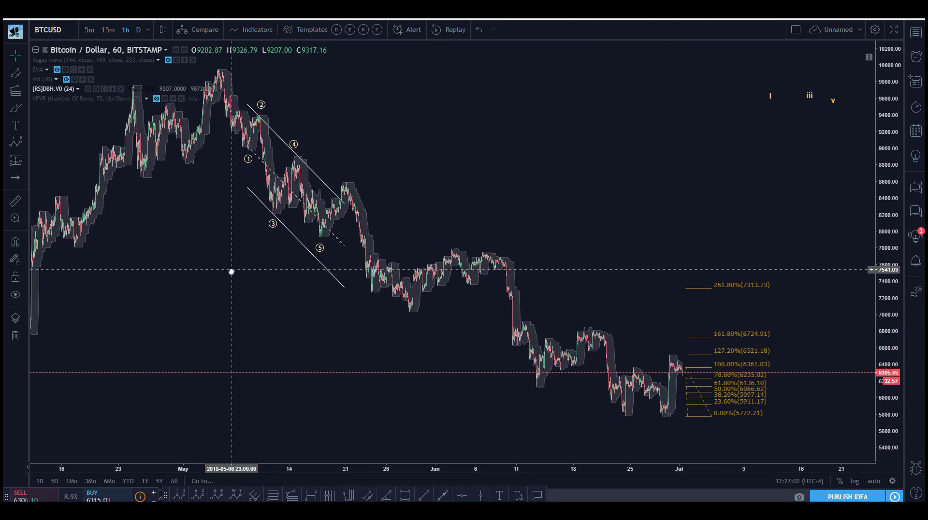
{"action": "left_click_drag", "start_coordinate": [437, 350], "coordinate": [390, 340]}
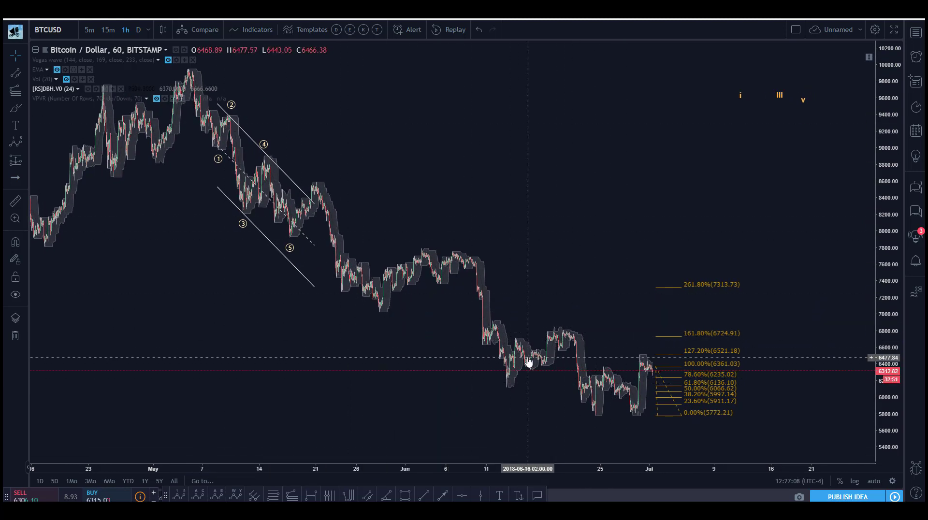
{"action": "left_click_drag", "start_coordinate": [201, 285], "coordinate": [220, 296]}
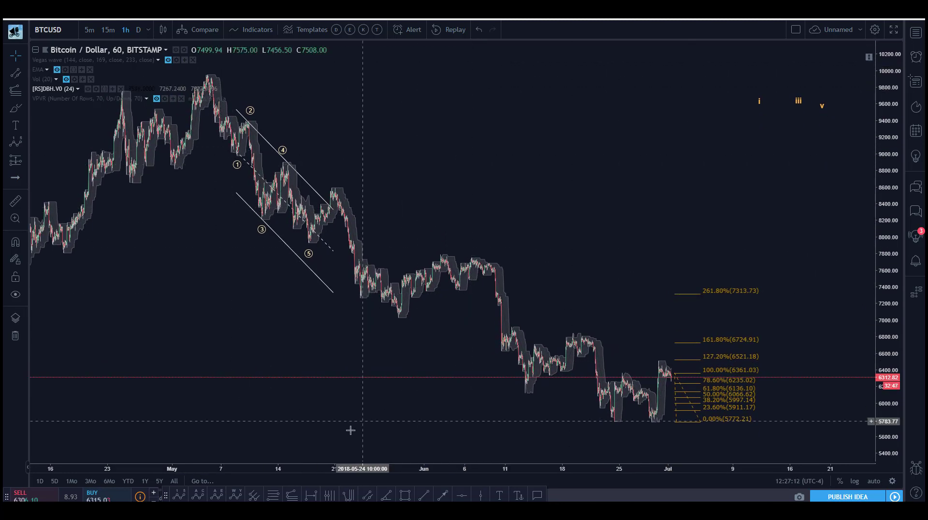
{"action": "left_click", "coordinate": [290, 496]}
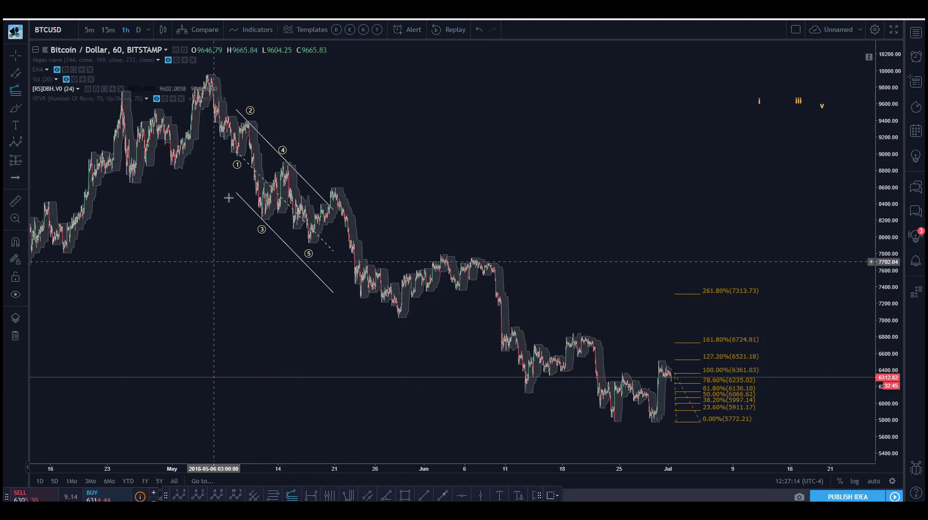
{"action": "left_click", "coordinate": [284, 73]}
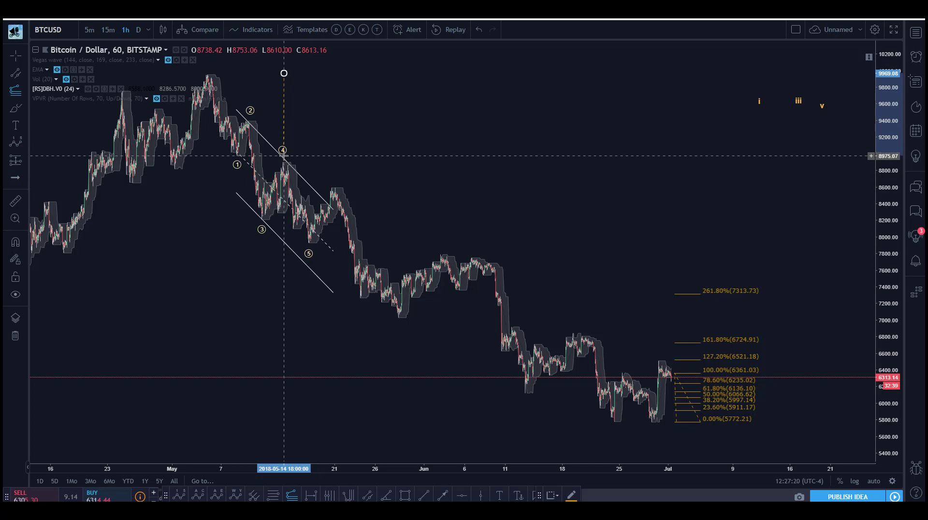
{"action": "left_click", "coordinate": [283, 156]}
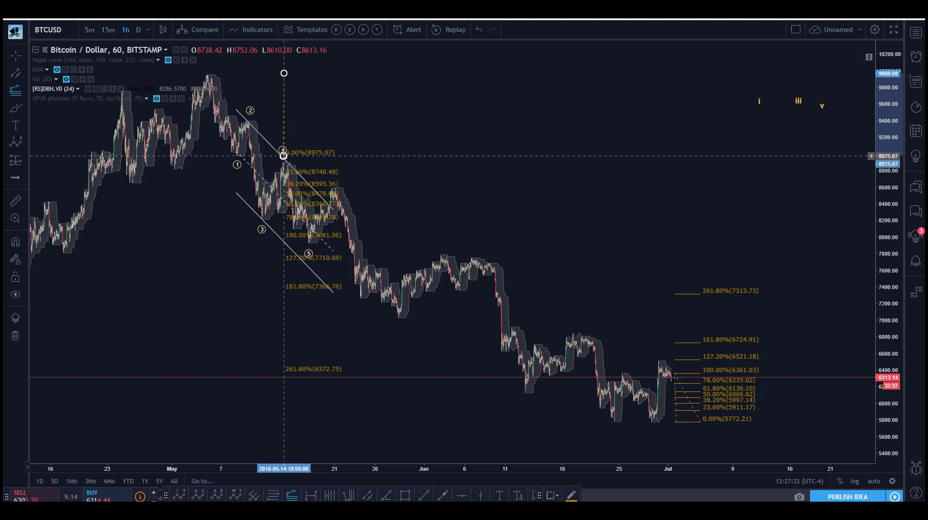
{"action": "left_click", "coordinate": [303, 118]}
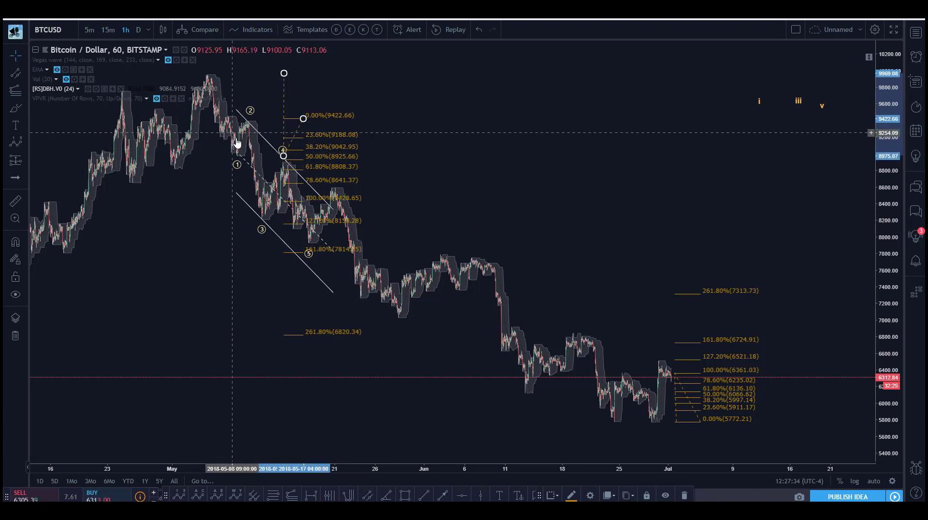
Step: Adjust the extension's second point to about 8,981 and its third to about 8,911, and delete the extension
{"action": "left_click", "coordinate": [286, 162]}
{"action": "left_click_drag", "start_coordinate": [287, 162], "coordinate": [282, 156]}
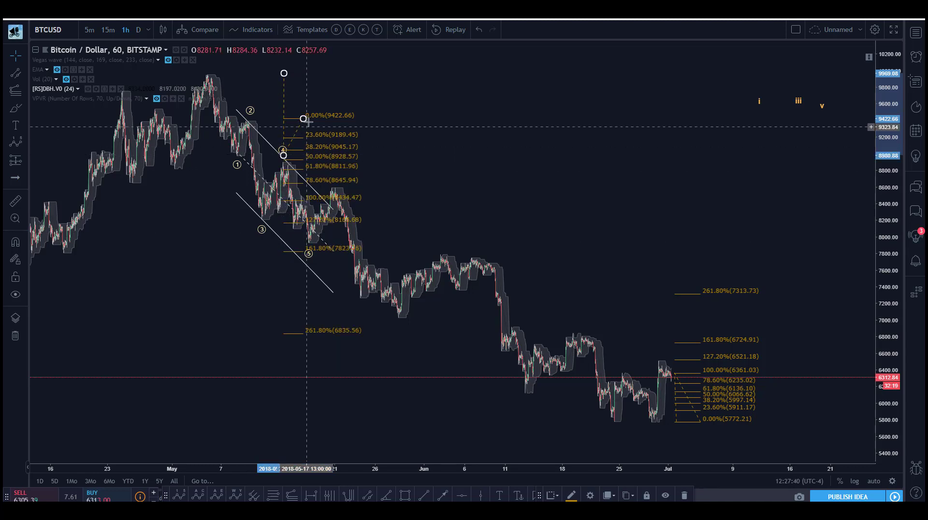
{"action": "left_click_drag", "start_coordinate": [307, 120], "coordinate": [315, 160]}
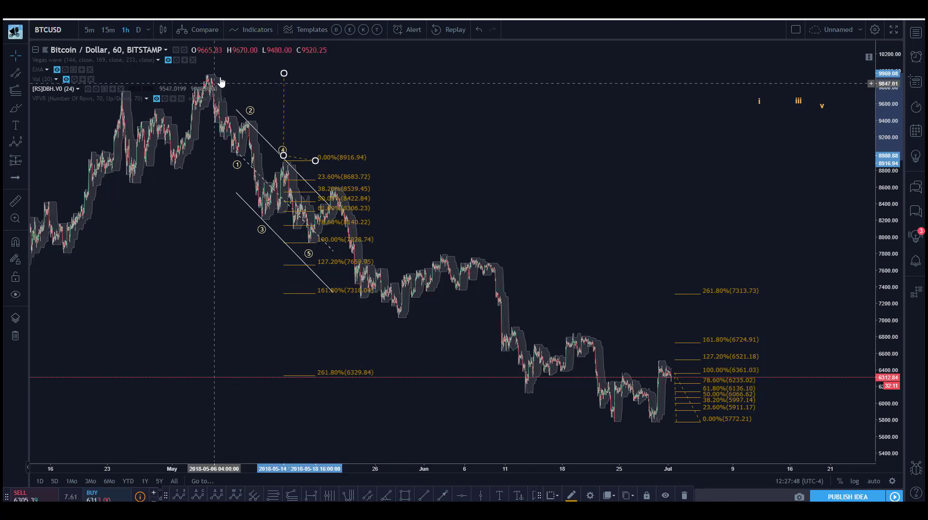
{"action": "left_click_drag", "start_coordinate": [315, 160], "coordinate": [312, 161]}
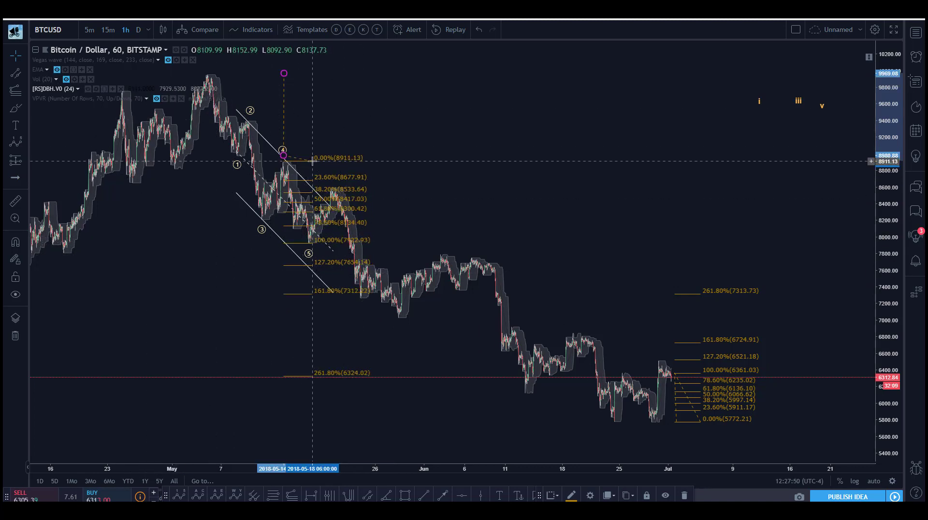
{"action": "key", "text": "Delete"}
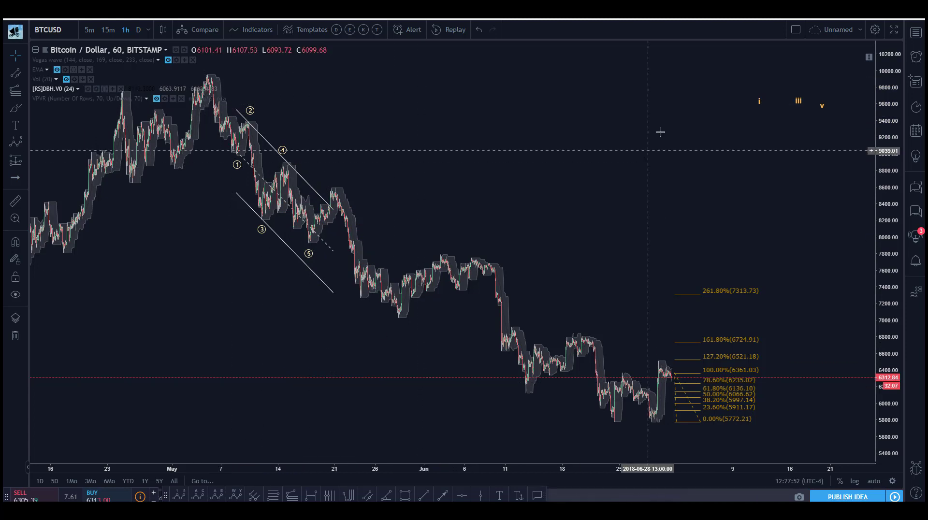
Step: Move the Subminuette wave's point i below circled wave 5 at about 7,603, and its point 0 to the May high near 9,950
{"action": "mouse_move", "coordinate": [749, 106]}
{"action": "left_mouse_down"}
{"action": "mouse_move", "coordinate": [760, 104]}
{"action": "mouse_move", "coordinate": [346, 269]}
{"action": "mouse_move", "coordinate": [313, 278]}
{"action": "mouse_move", "coordinate": [308, 269]}
{"action": "left_mouse_up"}
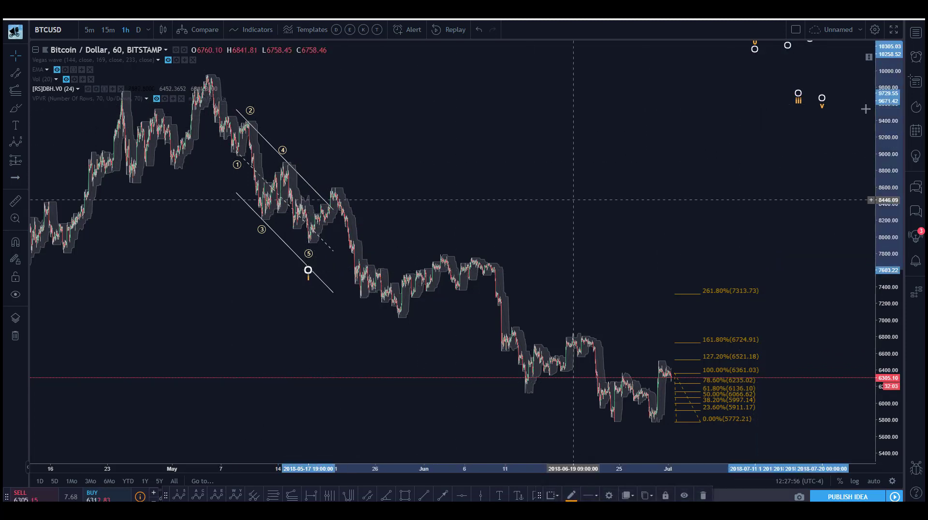
{"action": "left_click_drag", "start_coordinate": [754, 50], "coordinate": [220, 71]}
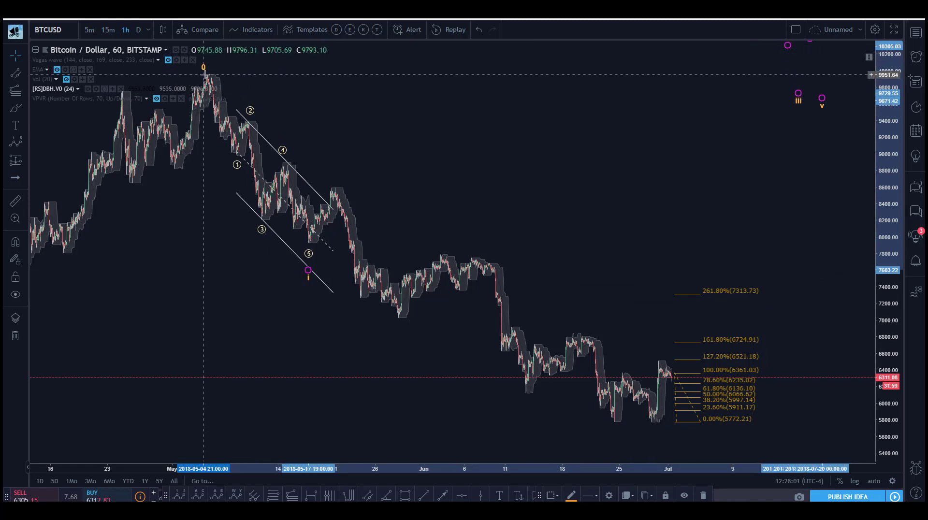
{"action": "left_click_drag", "start_coordinate": [206, 74], "coordinate": [206, 74]}
Step: Move the Subminuette wave's point ii just above the price high of about 21 May 2018
{"action": "left_click_drag", "start_coordinate": [580, 221], "coordinate": [565, 236]}
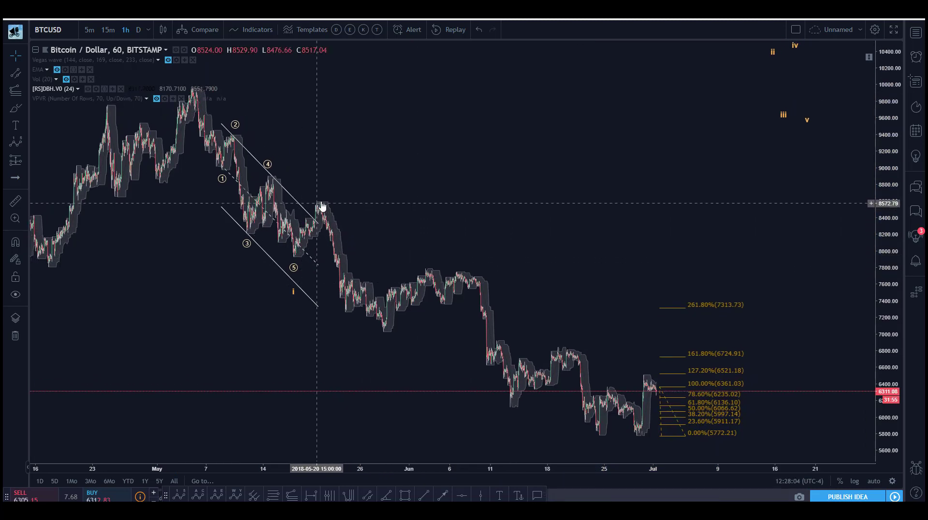
{"action": "left_click_drag", "start_coordinate": [340, 180], "coordinate": [367, 199]}
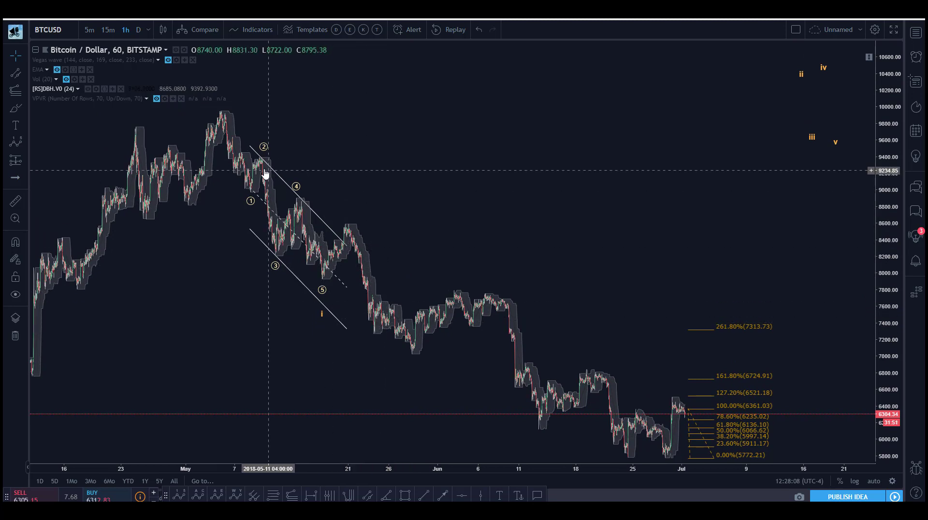
{"action": "left_click_drag", "start_coordinate": [464, 388], "coordinate": [462, 355]}
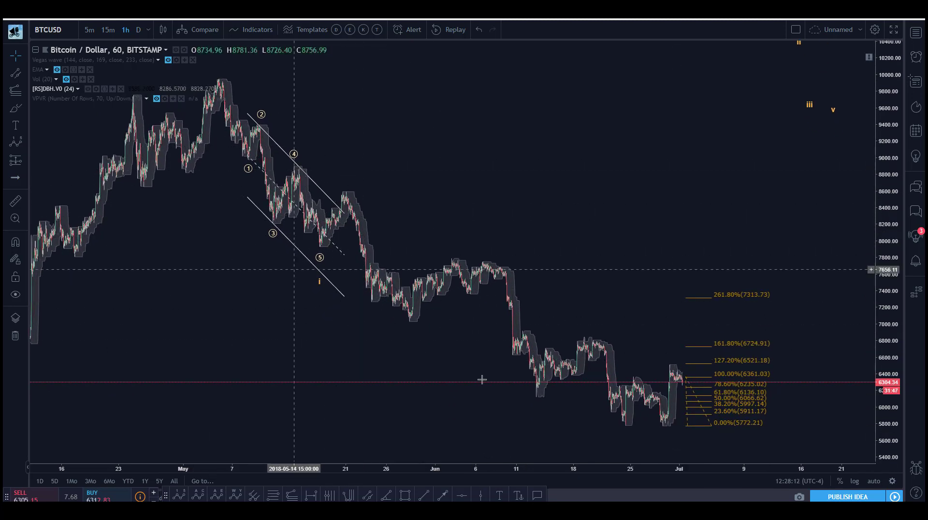
{"action": "left_click_drag", "start_coordinate": [464, 225], "coordinate": [447, 232]}
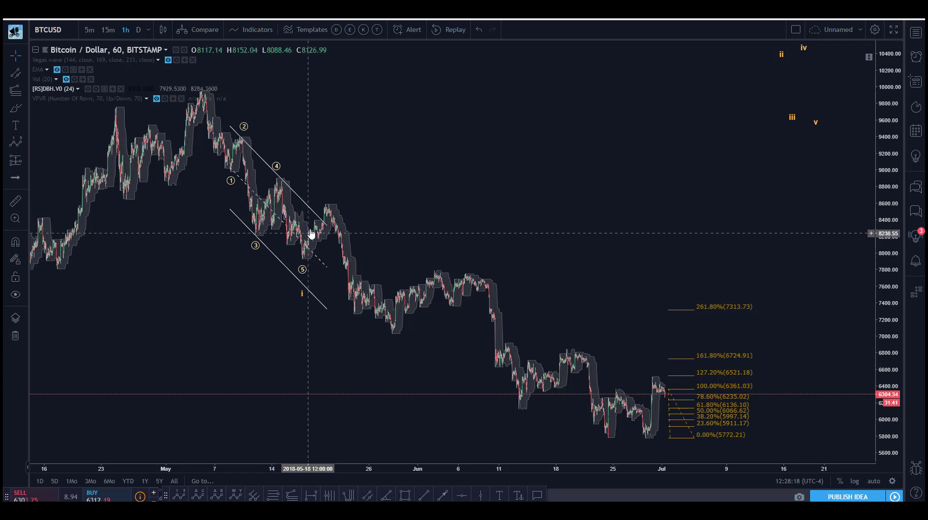
{"action": "left_click_drag", "start_coordinate": [442, 215], "coordinate": [426, 227]}
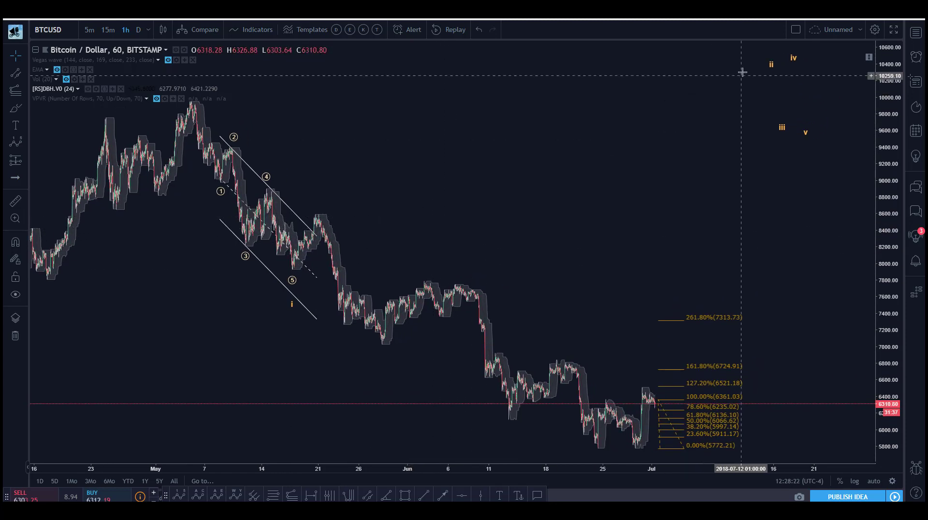
{"action": "mouse_move", "coordinate": [772, 68]}
{"action": "left_mouse_down"}
{"action": "mouse_move", "coordinate": [435, 126]}
{"action": "mouse_move", "coordinate": [309, 182]}
{"action": "mouse_move", "coordinate": [307, 206]}
{"action": "left_mouse_up"}
{"action": "left_click", "coordinate": [524, 259]}
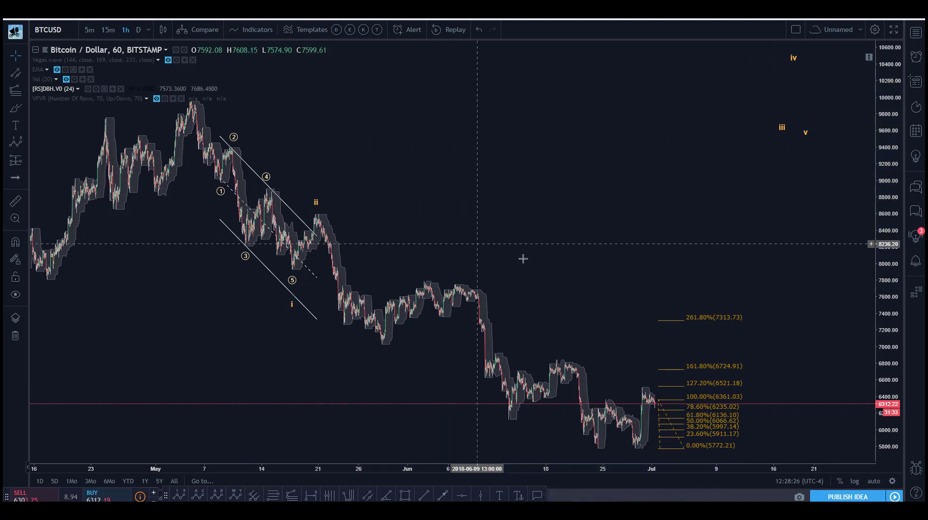
{"action": "left_click_drag", "start_coordinate": [590, 280], "coordinate": [576, 226]}
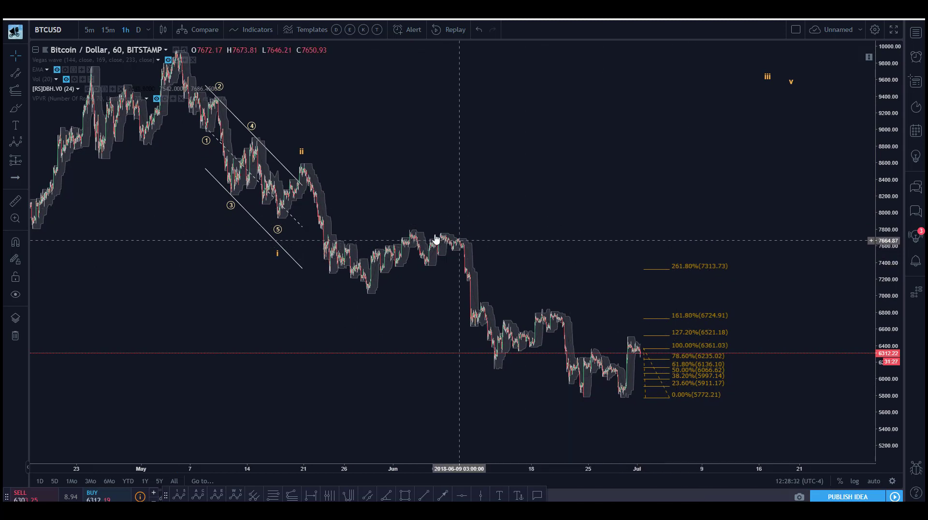
{"action": "left_click_drag", "start_coordinate": [445, 226], "coordinate": [446, 245]}
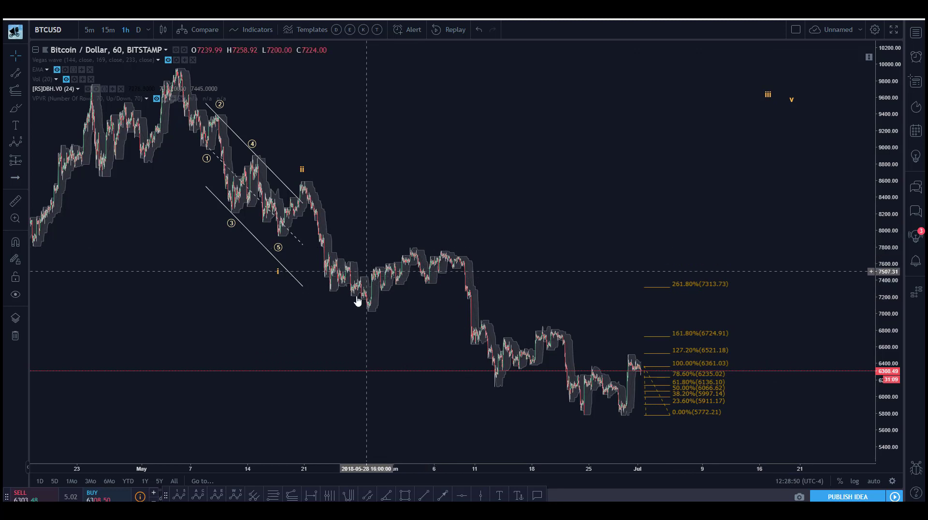
{"action": "left_click_drag", "start_coordinate": [390, 341], "coordinate": [447, 338]}
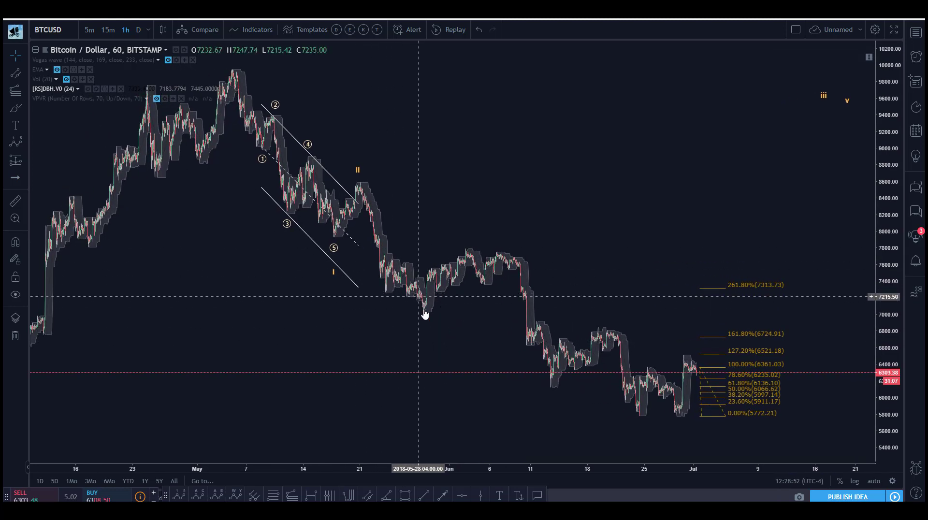
{"action": "scroll", "coordinate": [677, 209], "scroll_direction": "right", "scroll_amount": 3}
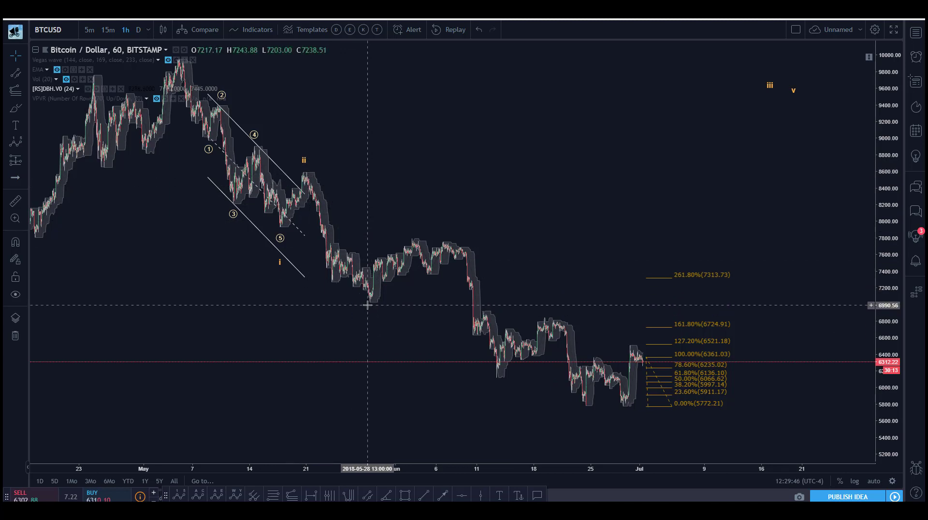
{"action": "left_click_drag", "start_coordinate": [400, 186], "coordinate": [338, 212]}
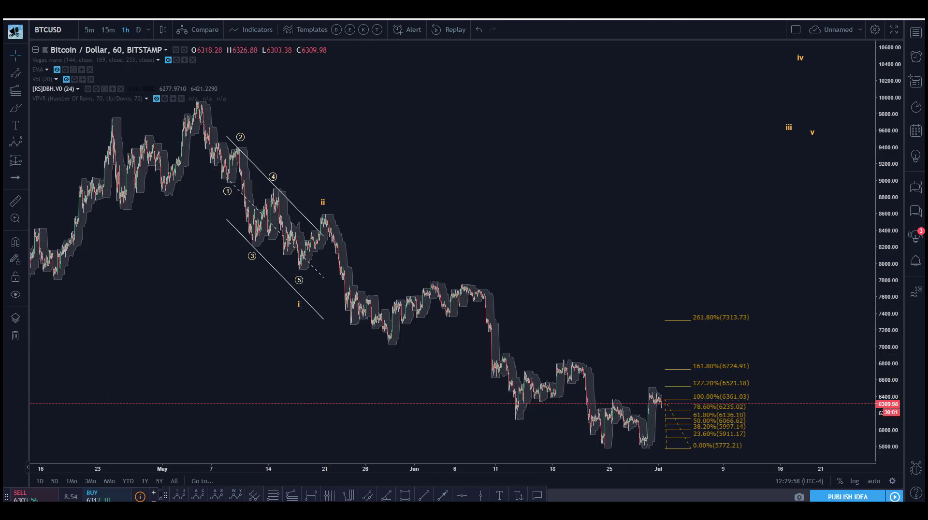
Step: Draw a trend-based Fibonacci extension with points at about 9,957, 7,928 and 8,602 to measure the decline from wave ii, and delete it
{"action": "left_click", "coordinate": [292, 495]}
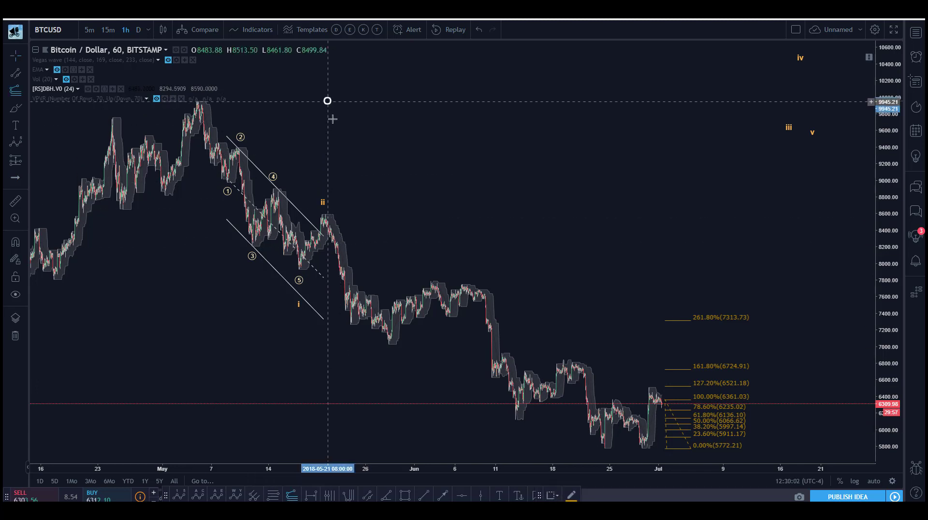
{"action": "left_click", "coordinate": [327, 101]}
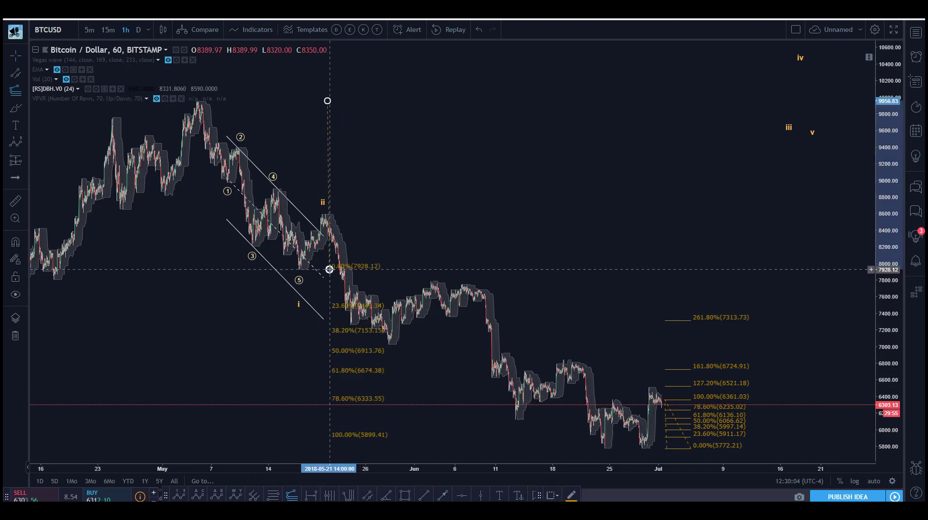
{"action": "left_click", "coordinate": [329, 269]}
{"action": "left_click", "coordinate": [374, 213]}
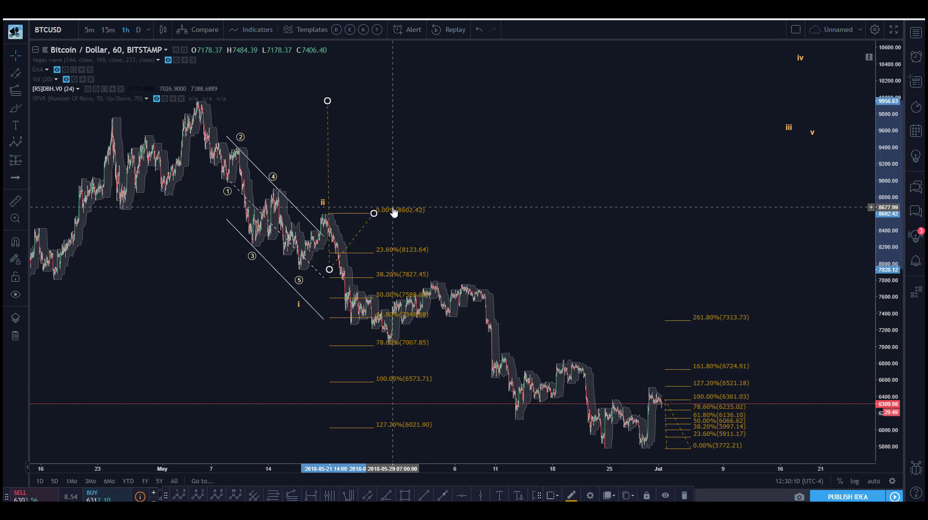
{"action": "key", "text": "Delete"}
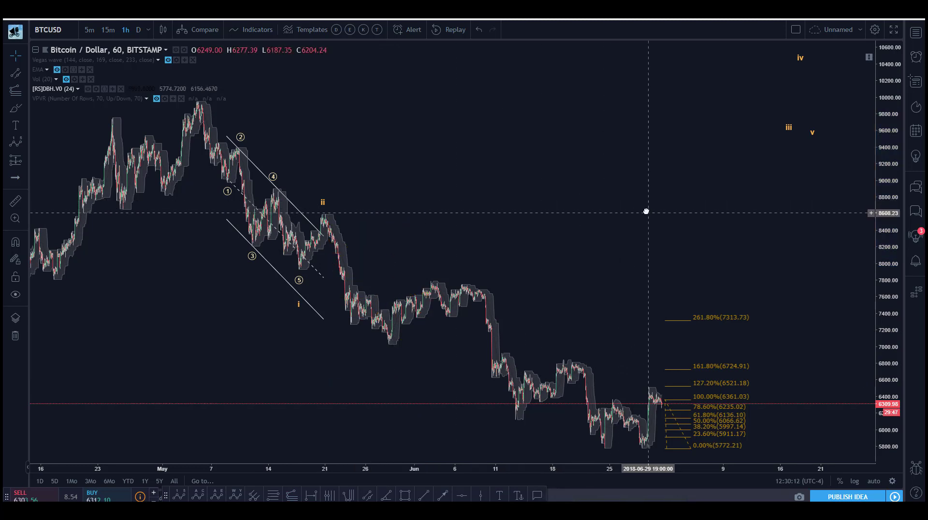
Step: Draw a trend-based Fibonacci extension with points at about 8,595, 7,020 and 7,793, adjust the third to about 7,787, and delete the extension
{"action": "left_click_drag", "start_coordinate": [618, 209], "coordinate": [596, 201]}
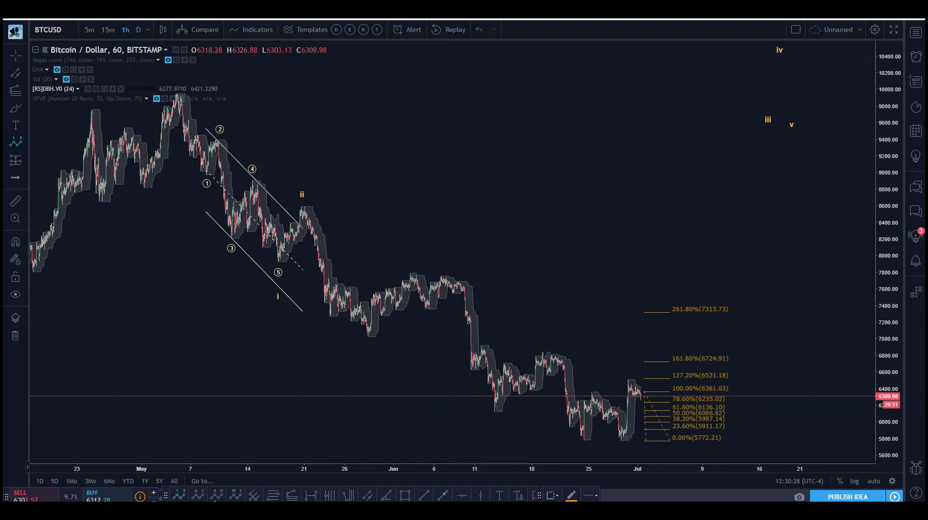
{"action": "left_click", "coordinate": [363, 206]}
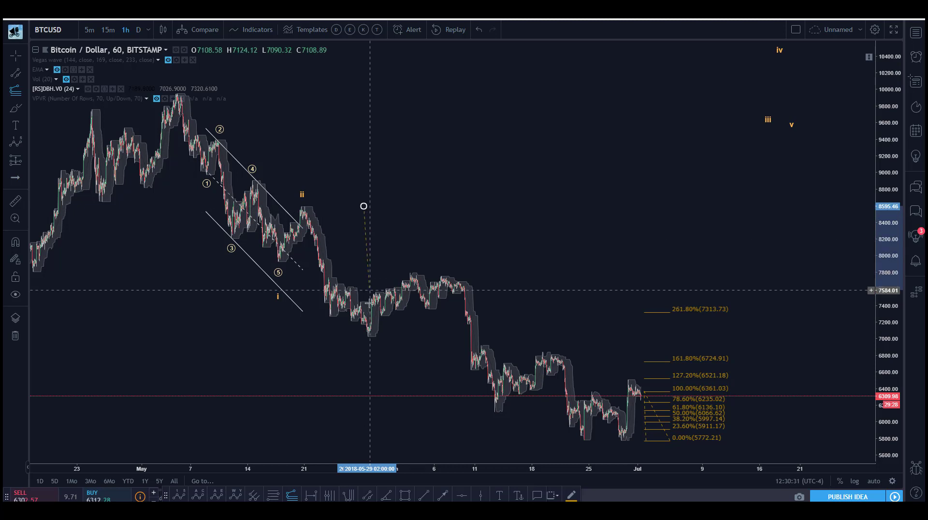
{"action": "left_click", "coordinate": [370, 337]}
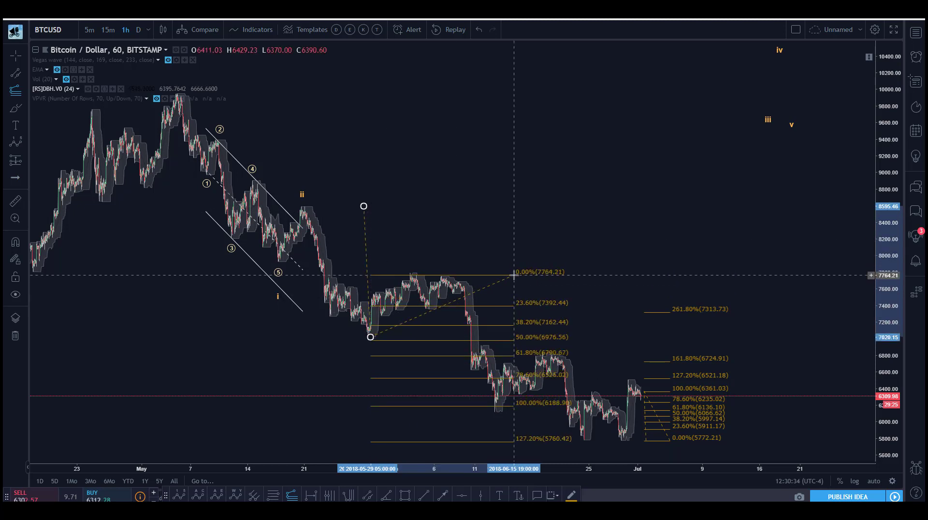
{"action": "left_click", "coordinate": [513, 273]}
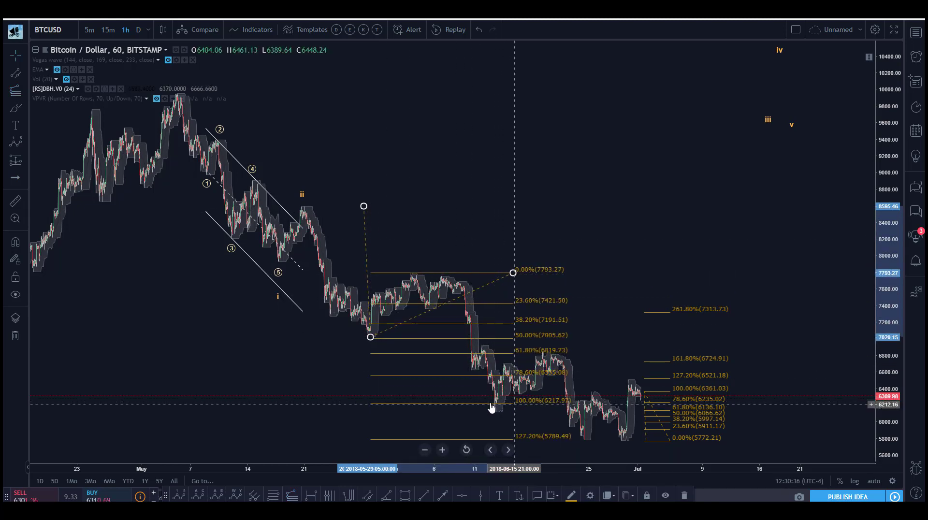
{"action": "left_click_drag", "start_coordinate": [513, 273], "coordinate": [512, 275]}
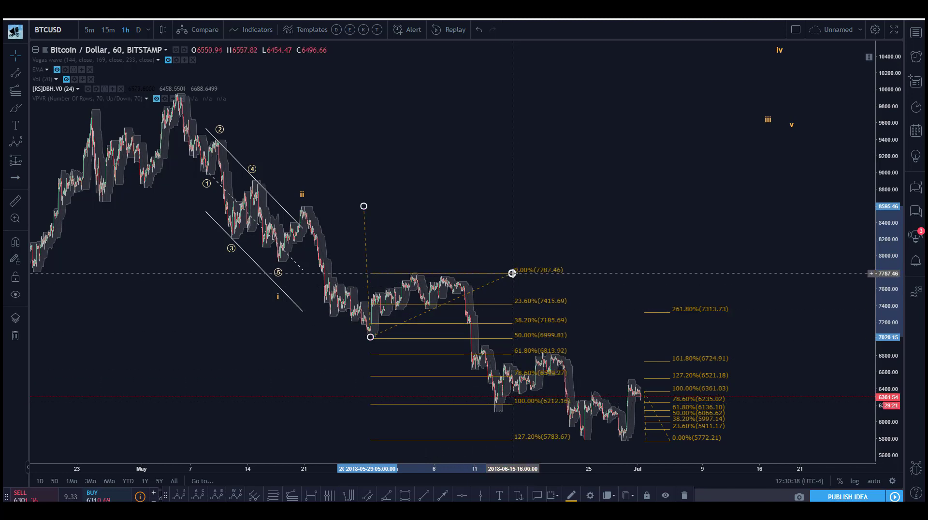
{"action": "key", "text": "Delete"}
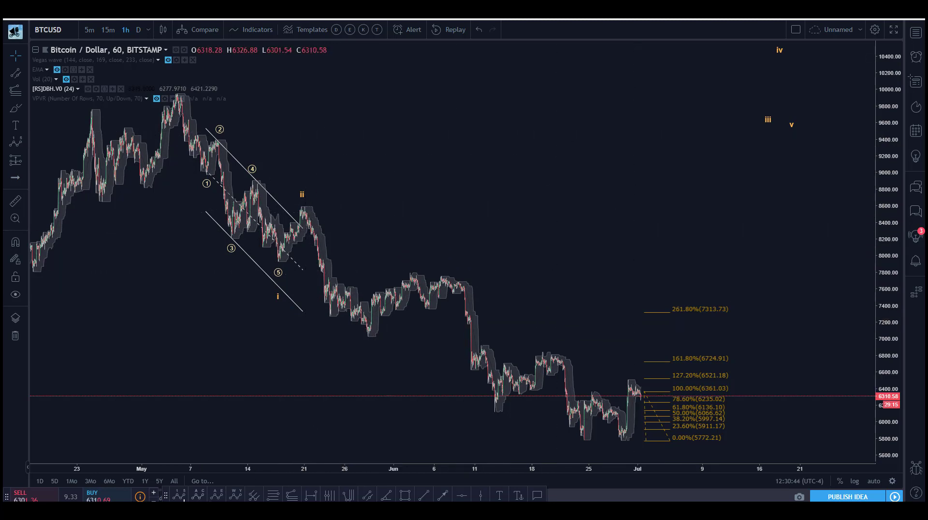
Step: Draw an Elliott impulse wave with points 0 to v in the empty area above the late-June prices, between about 9,480 and 9,870
{"action": "left_click", "coordinate": [576, 101]}
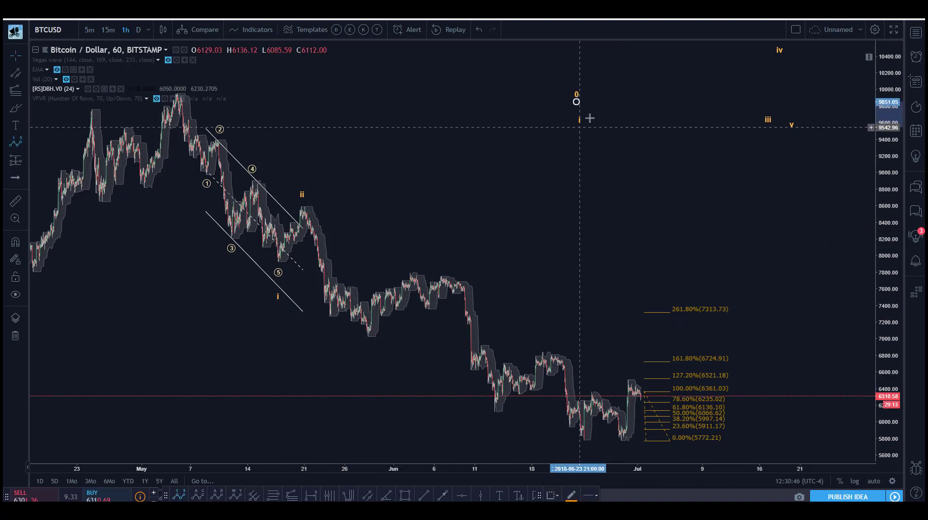
{"action": "left_click", "coordinate": [579, 128]}
{"action": "left_click", "coordinate": [601, 101]}
{"action": "left_click", "coordinate": [606, 132]}
{"action": "left_click", "coordinate": [620, 100]}
{"action": "left_click", "coordinate": [628, 121]}
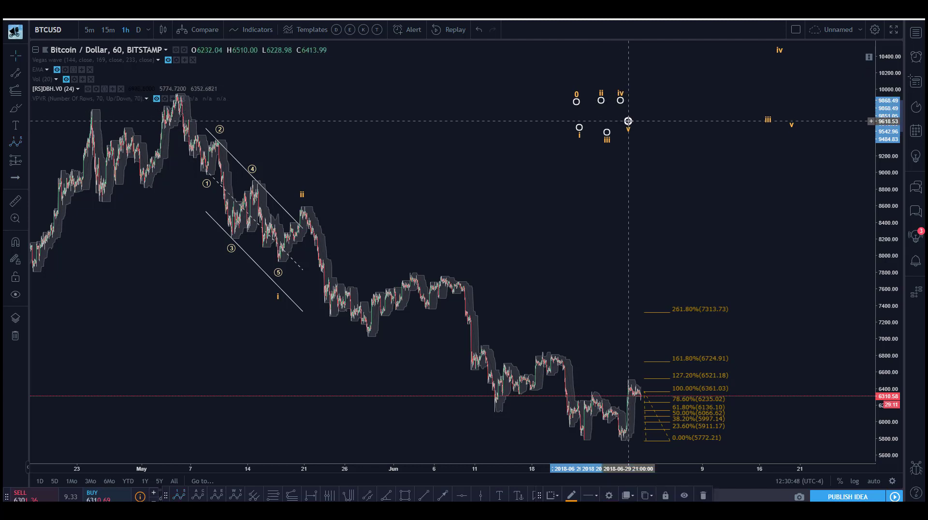
Step: Set the new impulse wave's colour to gold and its degree to Micro
{"action": "right_click", "coordinate": [628, 120]}
{"action": "left_click", "coordinate": [635, 128]}
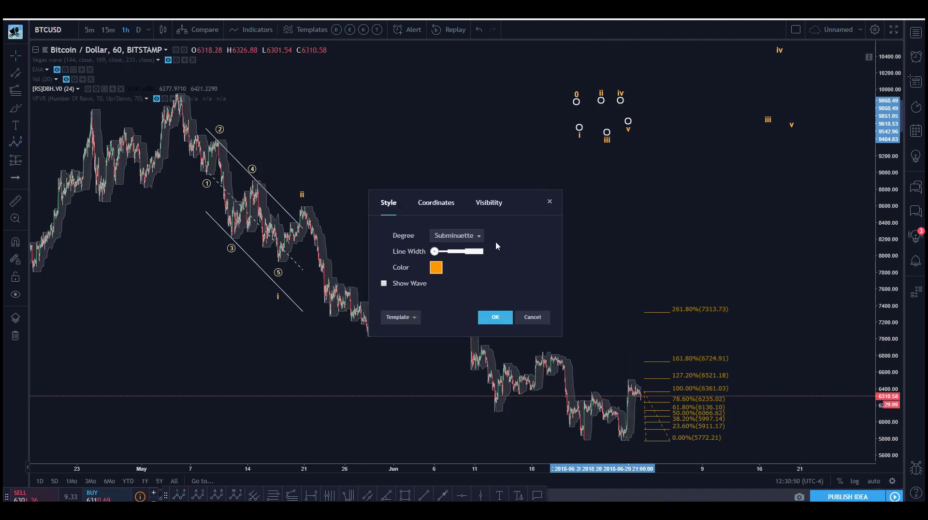
{"action": "left_click", "coordinate": [437, 269]}
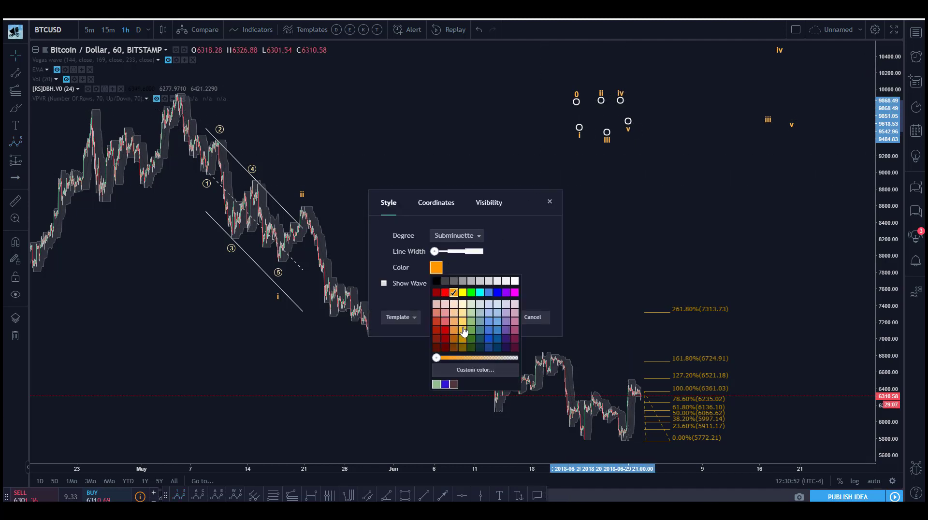
{"action": "left_click", "coordinate": [463, 330]}
{"action": "left_click", "coordinate": [478, 242]}
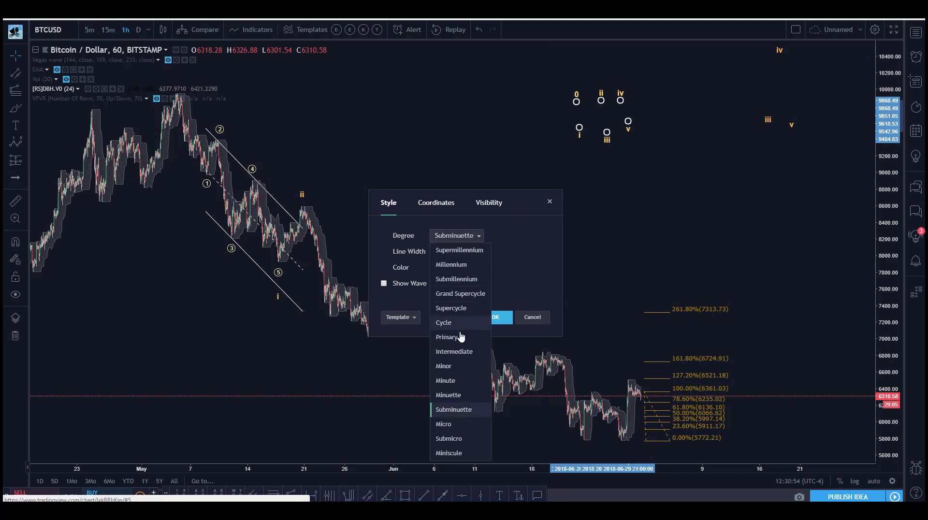
{"action": "left_click", "coordinate": [452, 425]}
{"action": "left_click", "coordinate": [495, 317]}
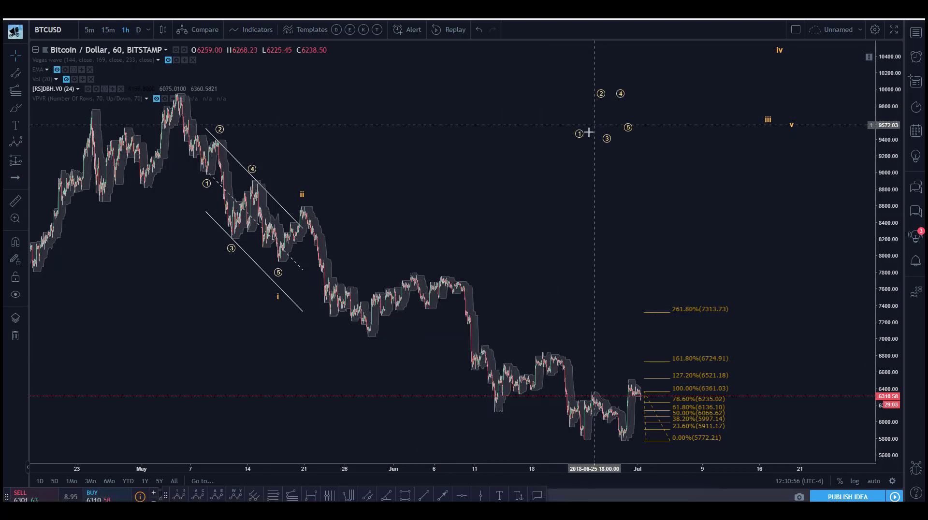
Step: Move the Micro wave's point 0 to the 21 May high near 8,572, point 1 to about 6,956 and point 2 to about 7,835
{"action": "left_click_drag", "start_coordinate": [579, 127], "coordinate": [306, 207]}
{"action": "left_click_drag", "start_coordinate": [578, 136], "coordinate": [379, 286]}
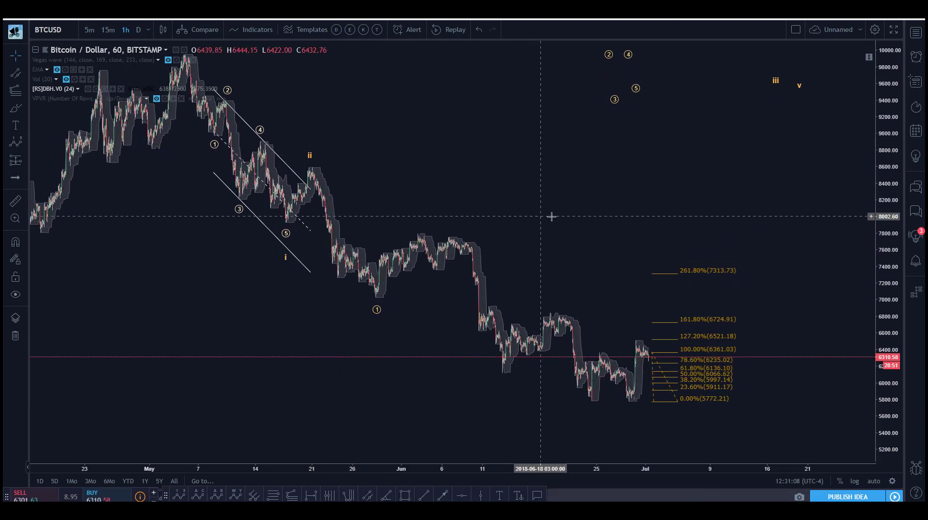
{"action": "left_click_drag", "start_coordinate": [548, 216], "coordinate": [530, 216]}
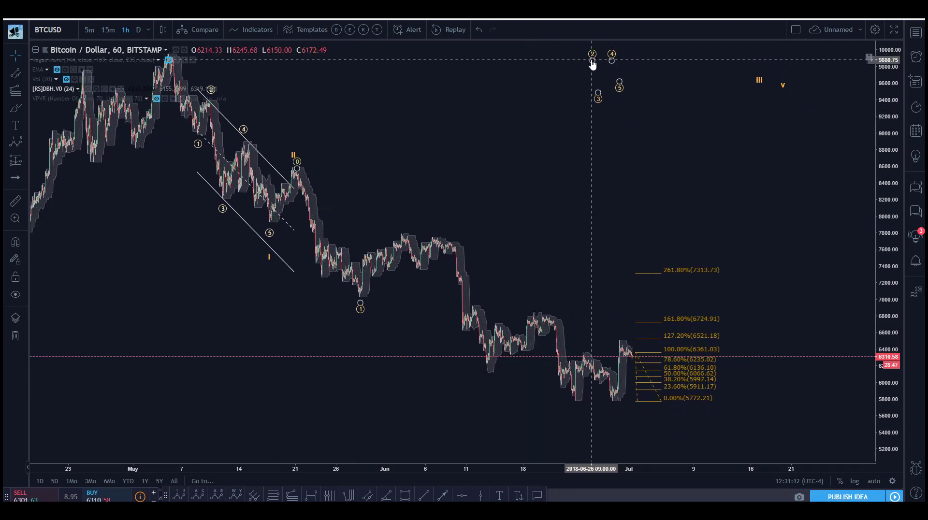
{"action": "mouse_move", "coordinate": [592, 60]}
{"action": "left_mouse_down"}
{"action": "mouse_move", "coordinate": [524, 99]}
{"action": "mouse_move", "coordinate": [401, 230]}
{"action": "left_mouse_up"}
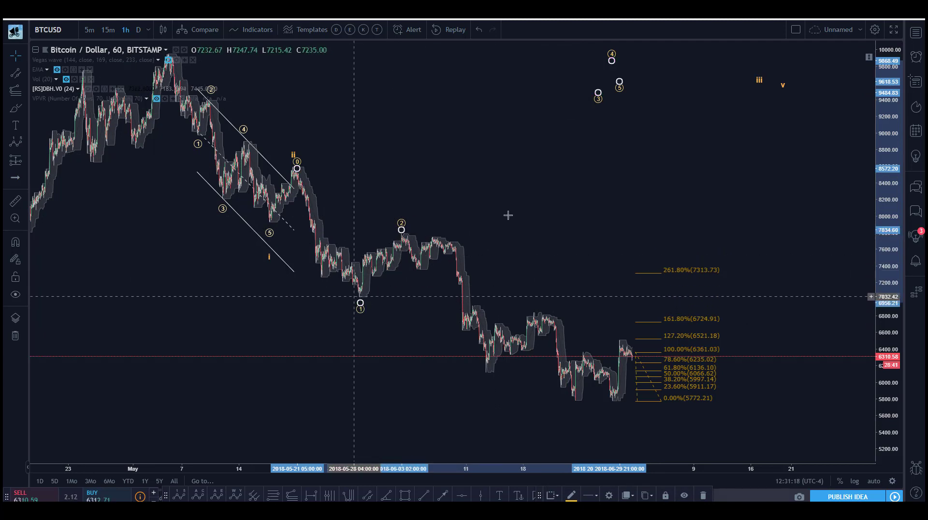
Step: Draw a Fibonacci retracement from about 8,607 down to the circled wave 1 low, and adjust its end point to about 7,025
{"action": "left_click_drag", "start_coordinate": [508, 215], "coordinate": [518, 213]}
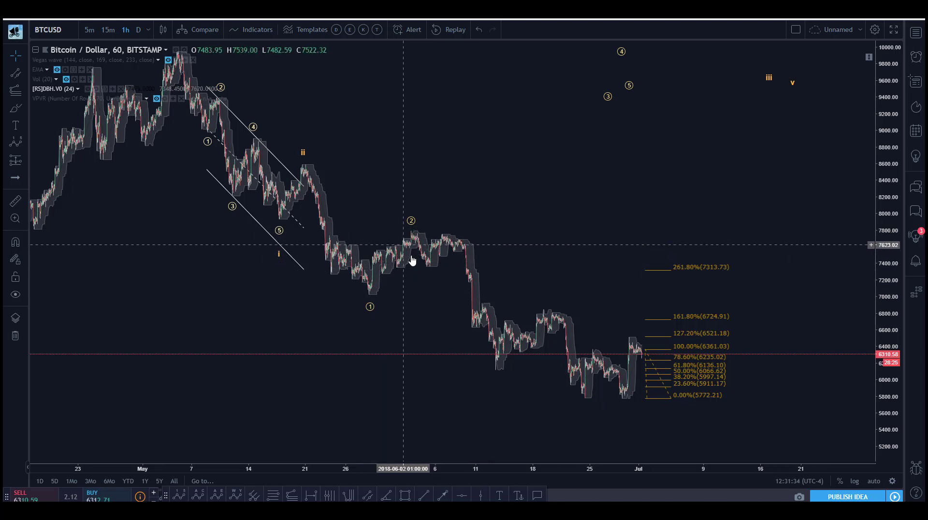
{"action": "left_click_drag", "start_coordinate": [518, 228], "coordinate": [537, 227]}
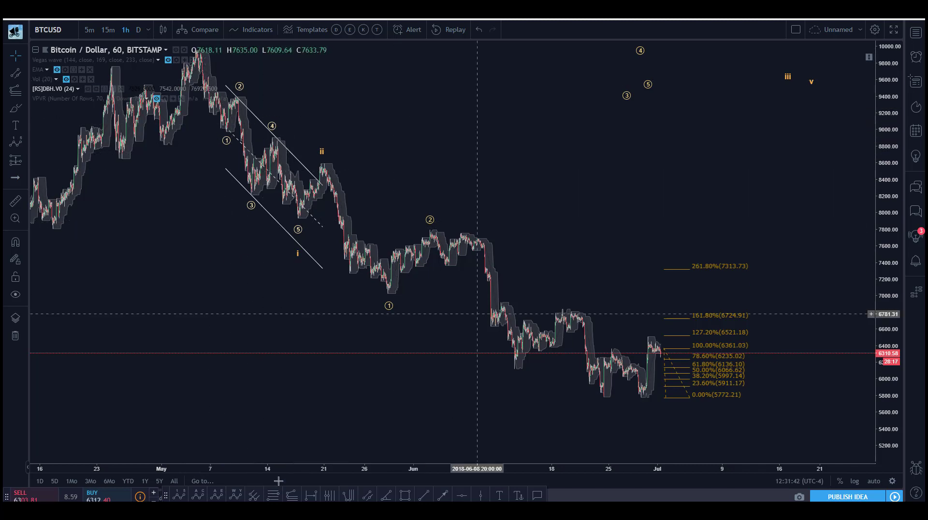
{"action": "left_click", "coordinate": [268, 496]}
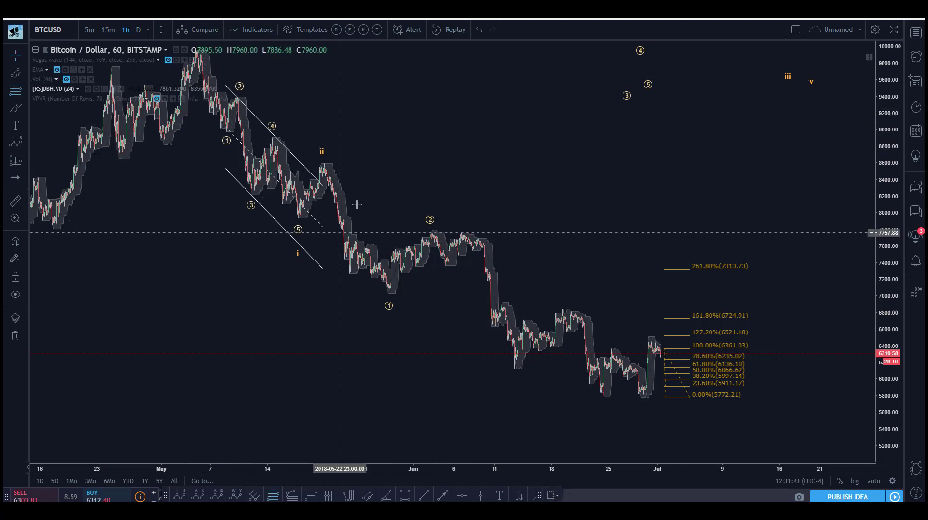
{"action": "left_click", "coordinate": [353, 162]}
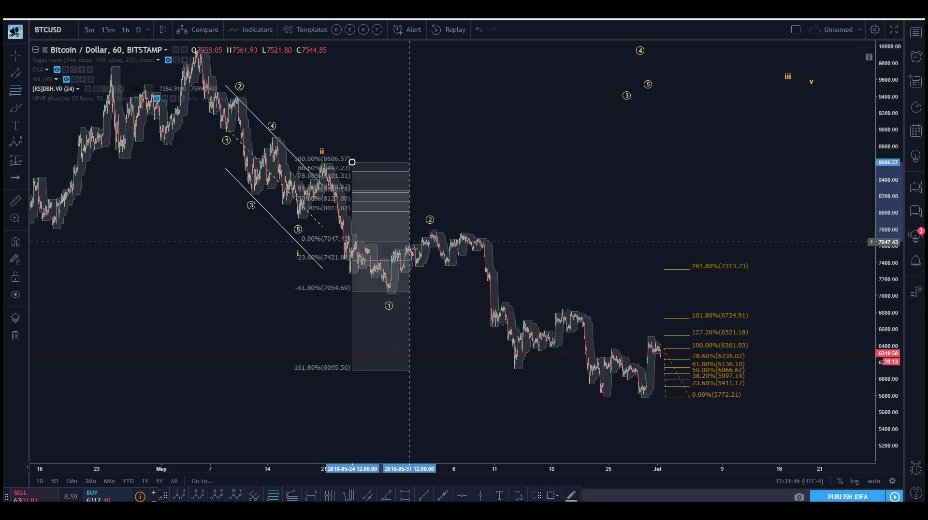
{"action": "left_click", "coordinate": [425, 296]}
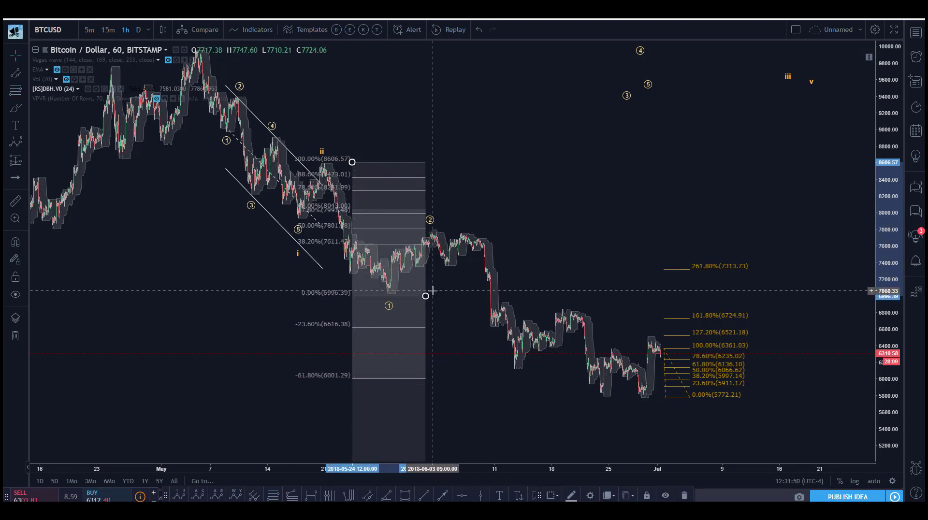
{"action": "left_click_drag", "start_coordinate": [426, 295], "coordinate": [427, 294]}
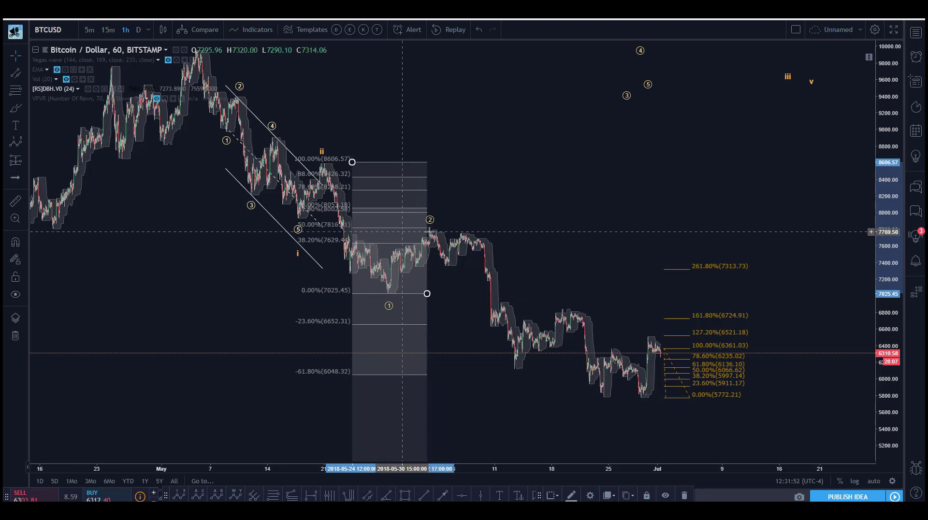
Step: Move the Fibonacci retracement's starting point to about 8,606 at 08:00 on 24 May 2018
{"action": "mouse_move", "coordinate": [511, 452]}
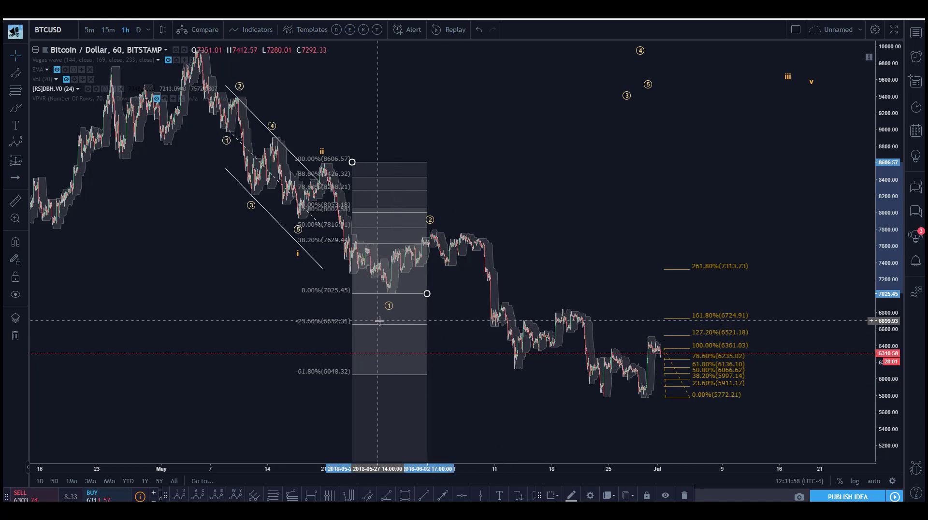
{"action": "left_click_drag", "start_coordinate": [510, 371], "coordinate": [541, 372]}
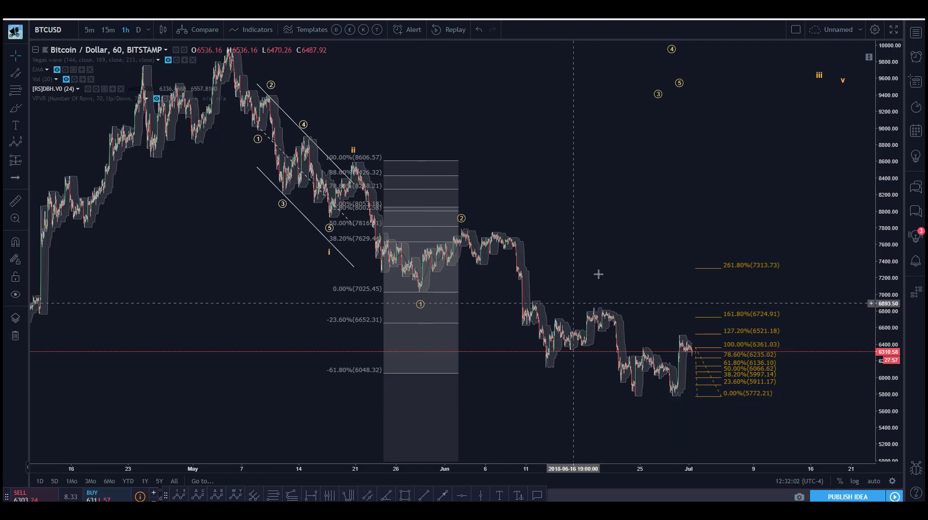
{"action": "scroll", "coordinate": [596, 272], "scroll_direction": "right", "scroll_amount": 3}
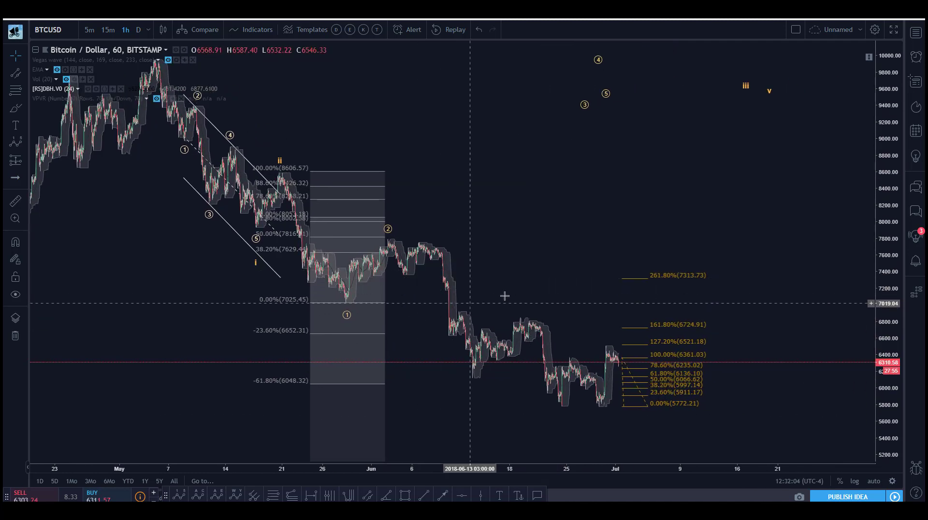
{"action": "scroll", "coordinate": [503, 297], "scroll_direction": "right", "scroll_amount": 1}
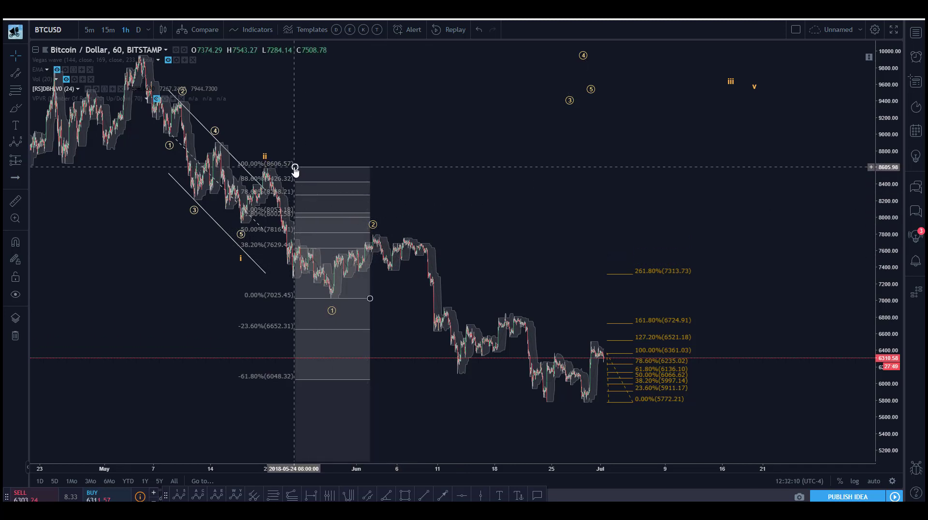
{"action": "left_click_drag", "start_coordinate": [295, 168], "coordinate": [293, 166]}
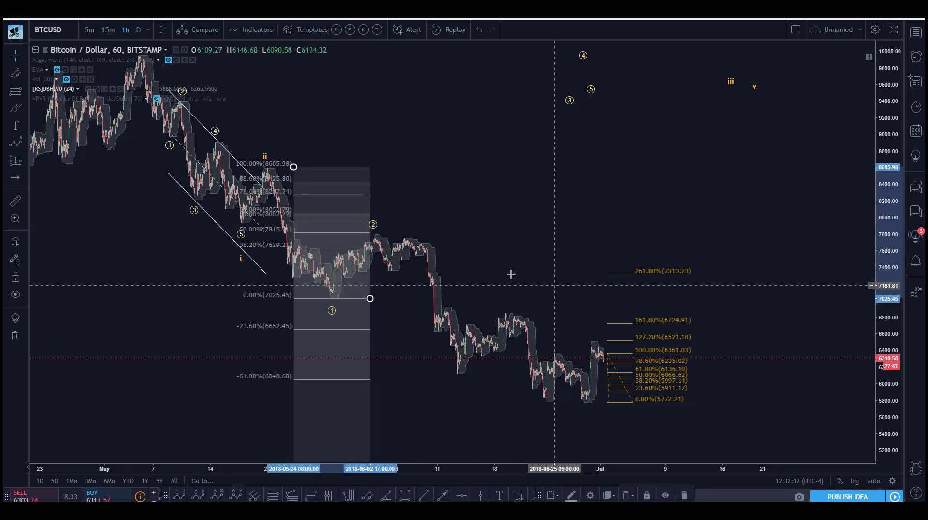
Step: Delete the Fibonacci retracement drawn from the wave ii high down to the circled wave 1 low
{"action": "left_click_drag", "start_coordinate": [293, 166], "coordinate": [294, 168]}
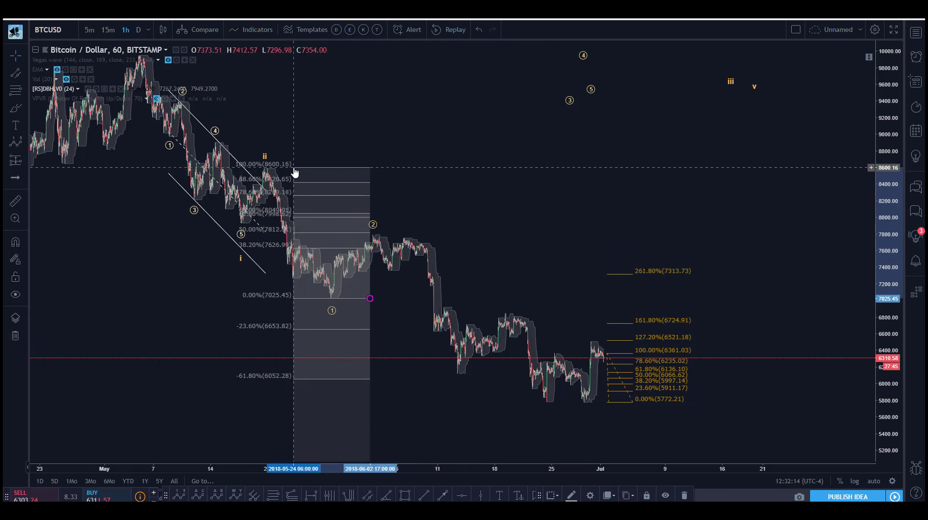
{"action": "key", "text": "Delete"}
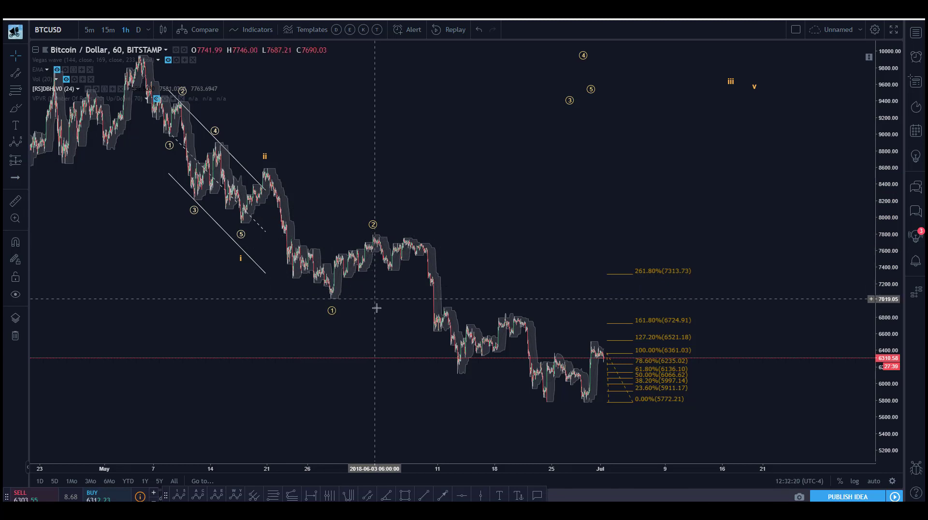
Step: Place a new Elliott impulse wave in the empty chart area below labels iii and v, between about 8,436 and 8,866
{"action": "left_click_drag", "start_coordinate": [376, 308], "coordinate": [408, 294]}
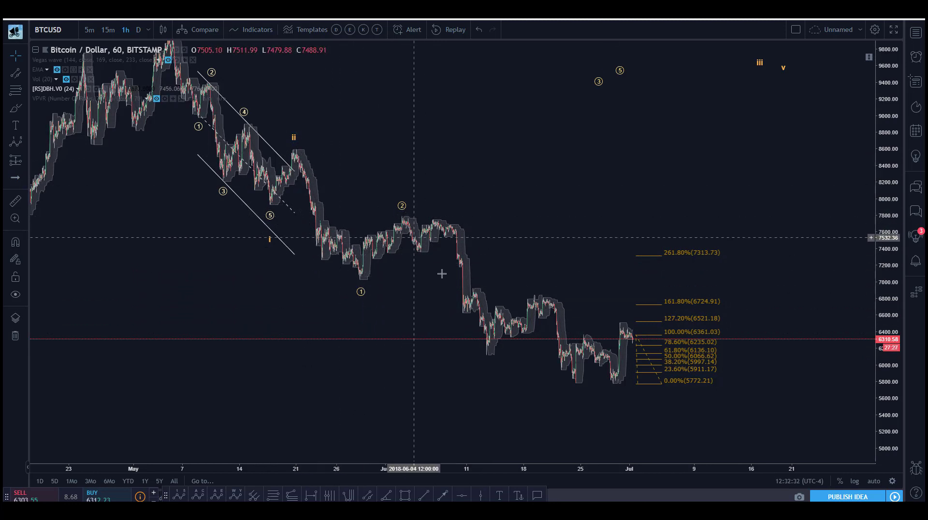
{"action": "left_click_drag", "start_coordinate": [516, 225], "coordinate": [487, 229]}
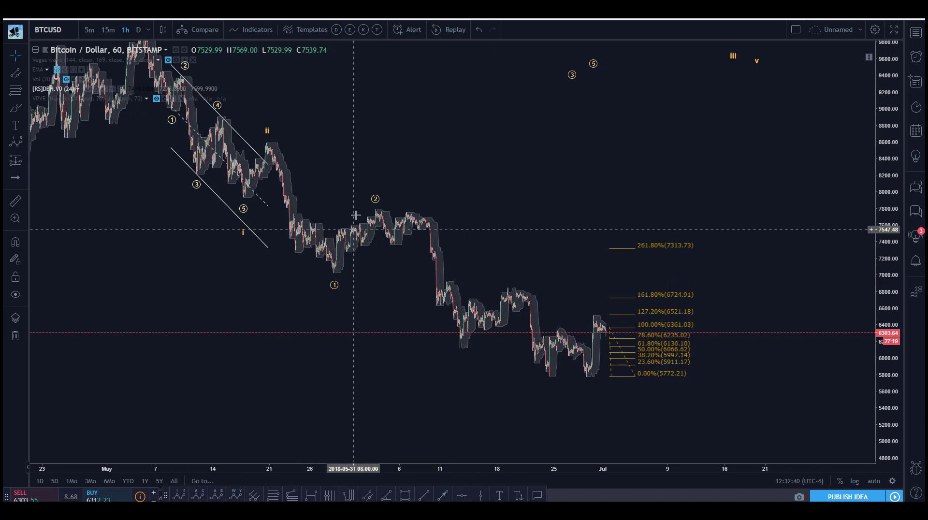
{"action": "left_click_drag", "start_coordinate": [536, 248], "coordinate": [457, 269]}
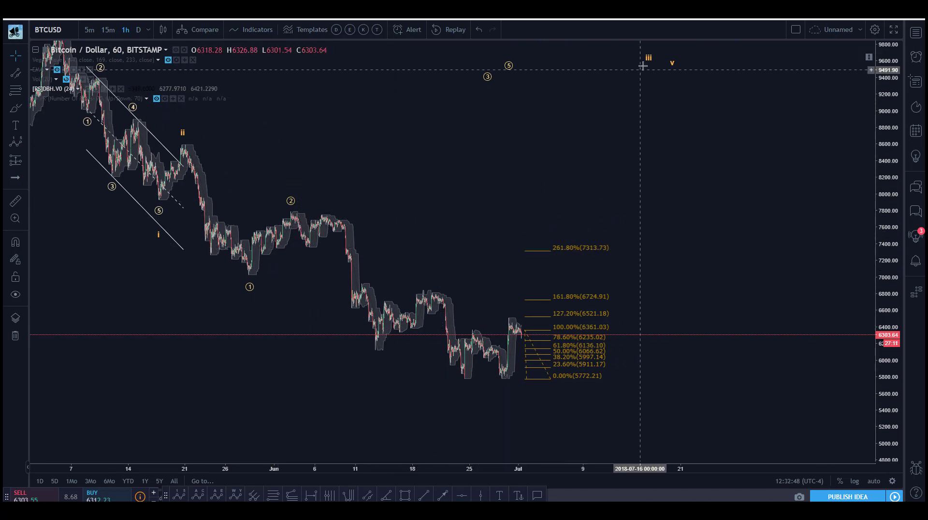
{"action": "left_click_drag", "start_coordinate": [491, 201], "coordinate": [527, 194]}
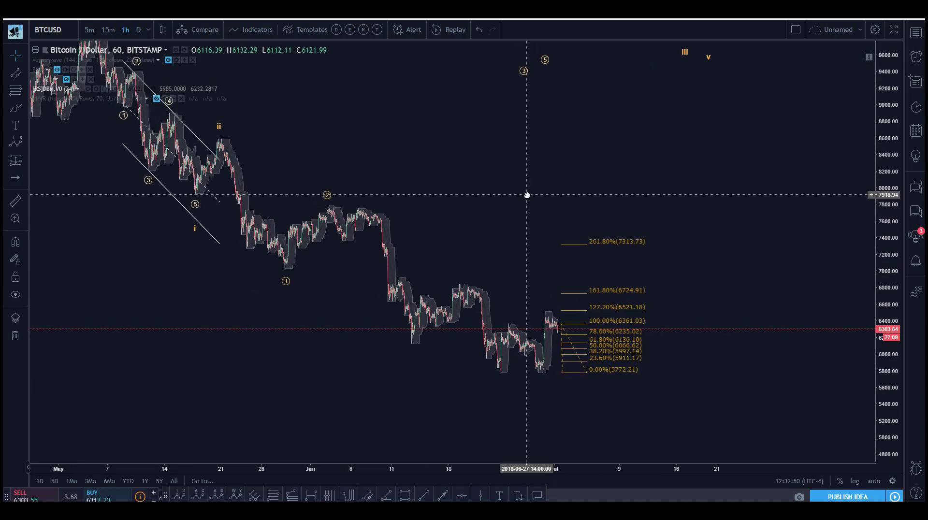
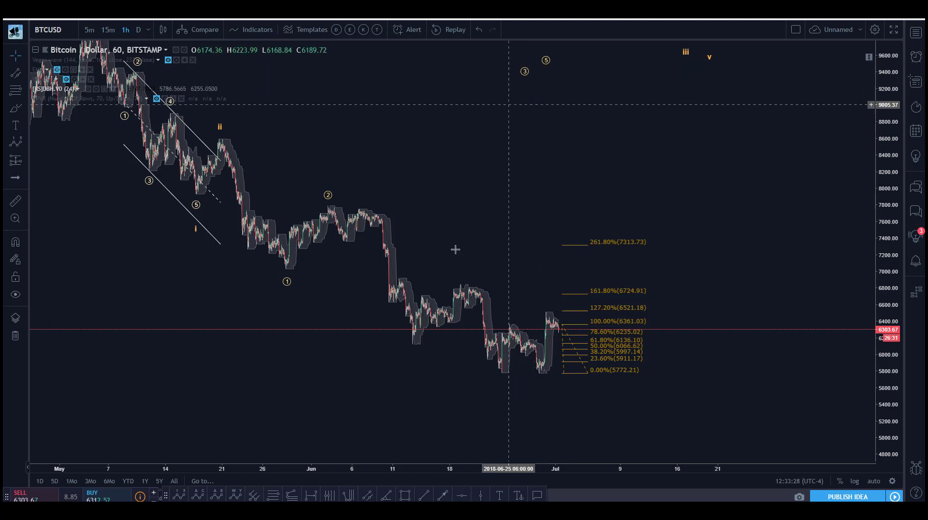
{"action": "left_click", "coordinate": [668, 127]}
{"action": "left_click", "coordinate": [674, 145]}
{"action": "left_click", "coordinate": [684, 124]}
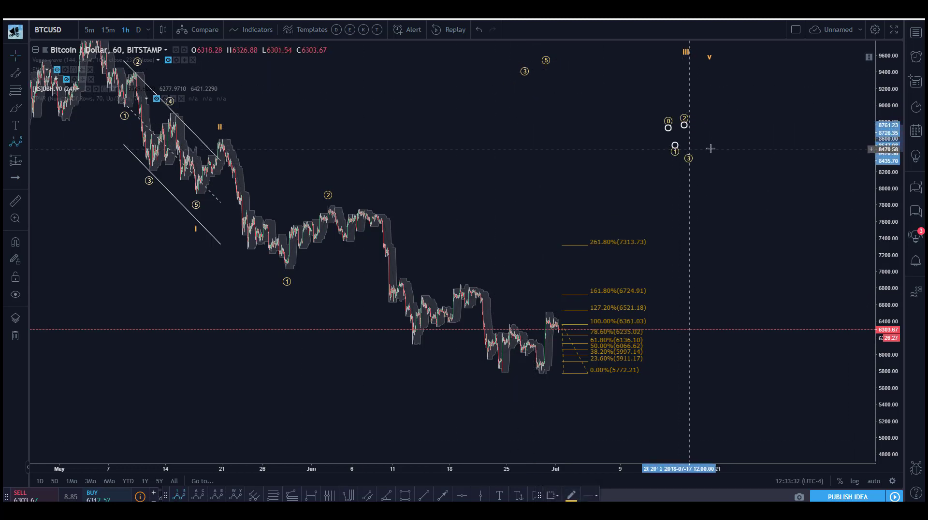
{"action": "left_click", "coordinate": [688, 152]}
{"action": "left_click", "coordinate": [699, 116]}
{"action": "left_click", "coordinate": [705, 141]}
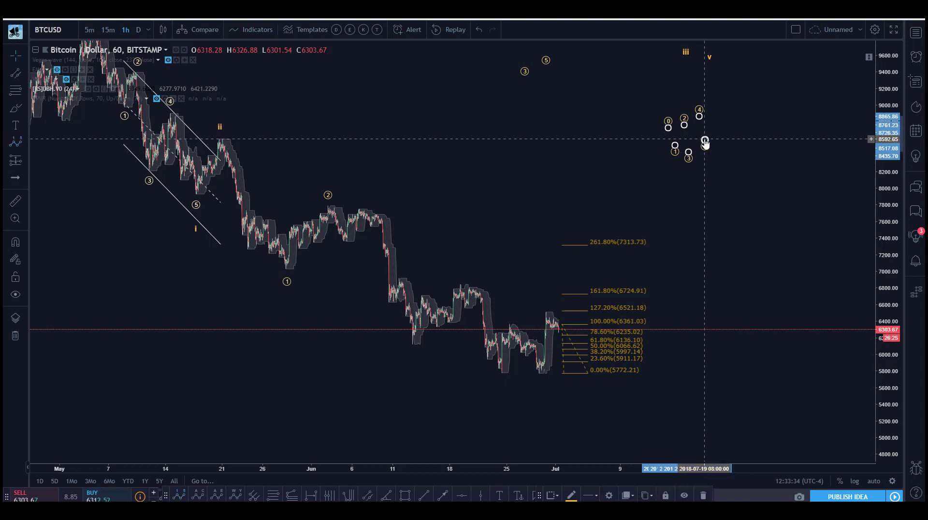
Step: Set the new impulse wave's colour to white and its degree to Submicro
{"action": "right_click", "coordinate": [705, 141]}
{"action": "left_click", "coordinate": [720, 275]}
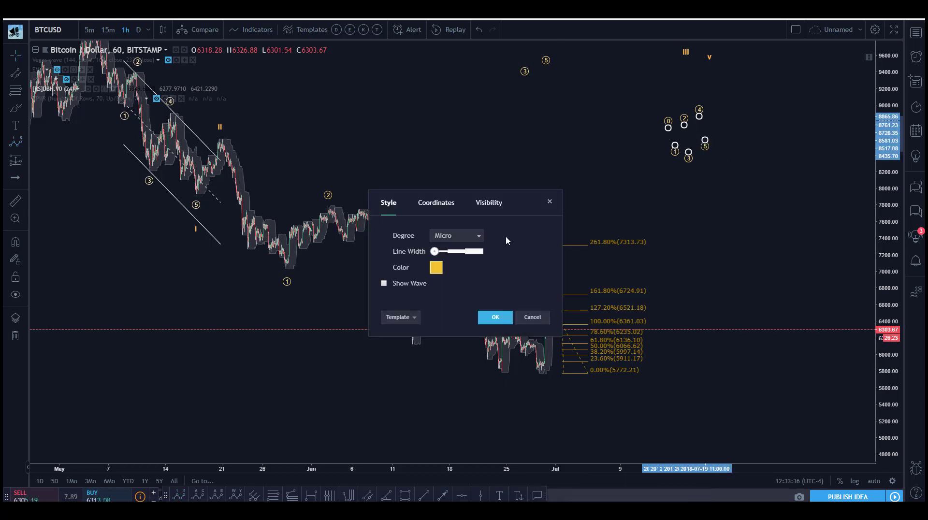
{"action": "left_click", "coordinate": [436, 269]}
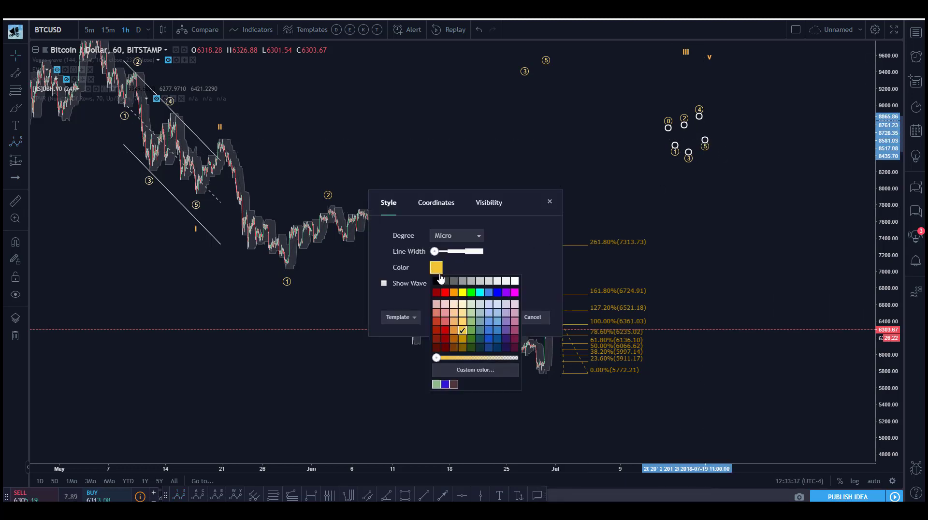
{"action": "left_click", "coordinate": [514, 282]}
{"action": "left_click", "coordinate": [465, 239]}
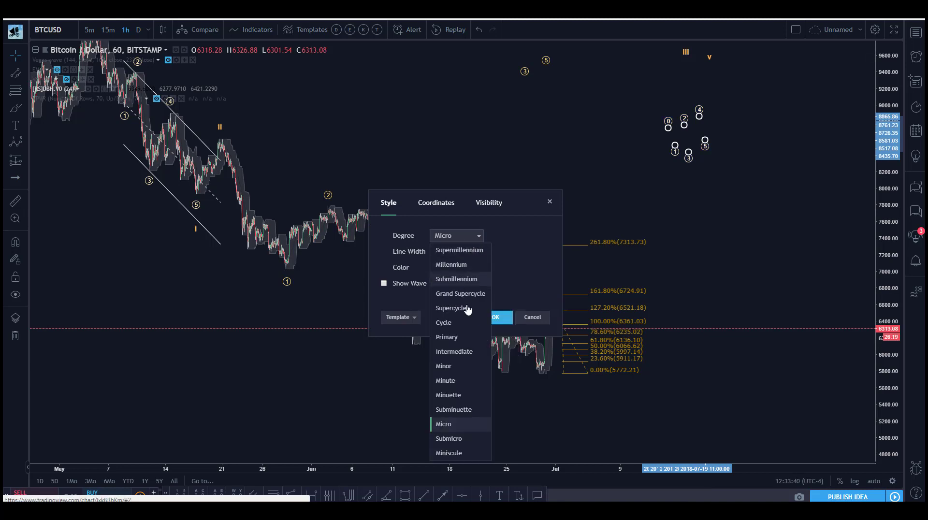
{"action": "left_click", "coordinate": [462, 439]}
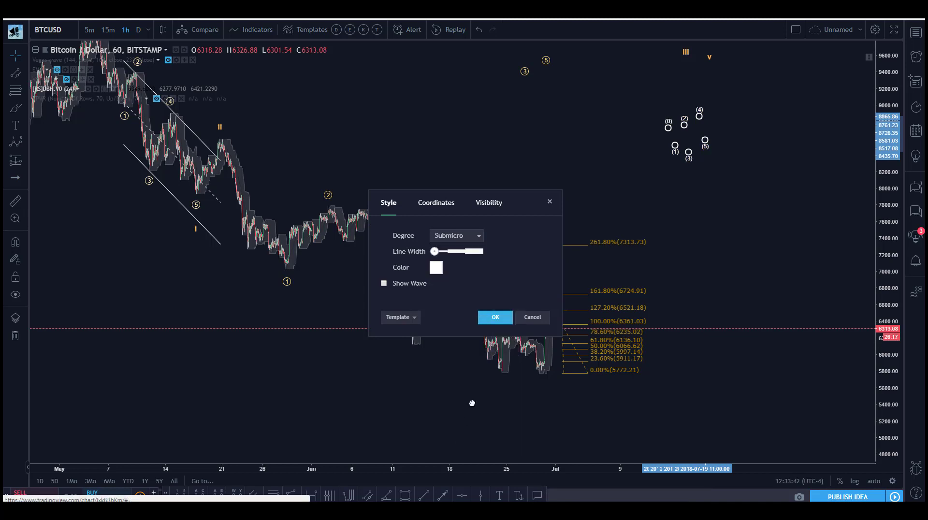
{"action": "left_click", "coordinate": [495, 317]}
Step: Move the Submicro wave's point (0) to about 7,768 on 2 June, (1) to about 7,315 on 5 June and (2) to about 7,768
{"action": "left_click_drag", "start_coordinate": [573, 187], "coordinate": [348, 211]}
{"action": "left_click", "coordinate": [700, 154]}
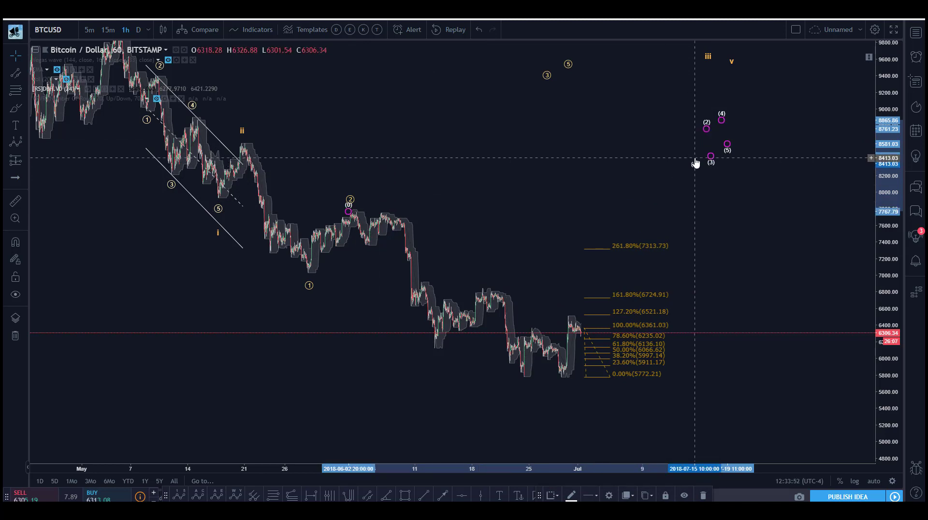
{"action": "left_click_drag", "start_coordinate": [695, 157], "coordinate": [366, 249]}
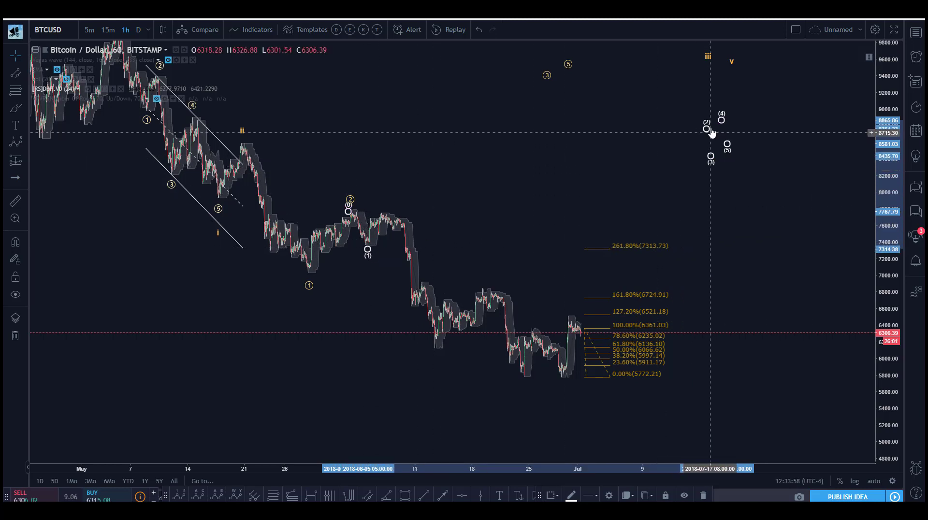
{"action": "left_click_drag", "start_coordinate": [707, 130], "coordinate": [385, 213]}
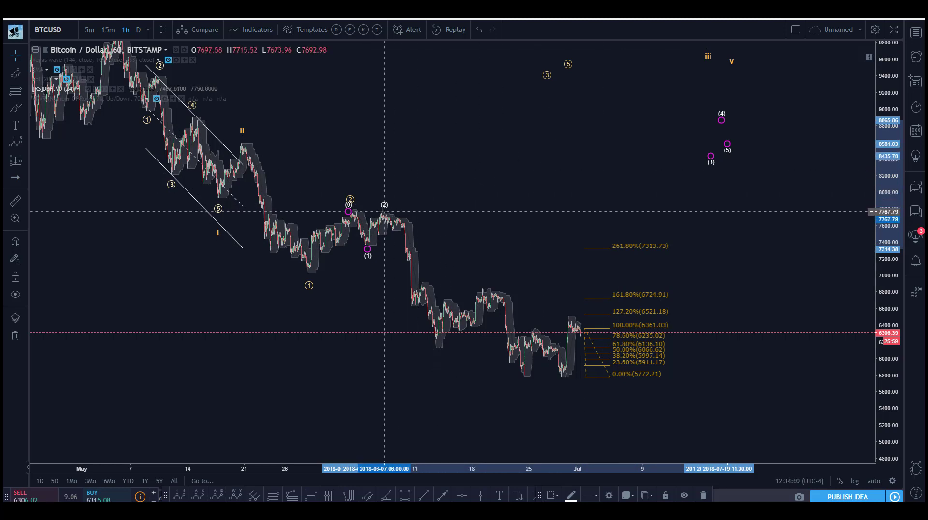
Step: Move the Submicro wave's point (3) to about 6,059 on 13 June, (4) to about 6,891 on 19 June and (5) to about 5,716
{"action": "left_click_drag", "start_coordinate": [711, 156], "coordinate": [432, 353]}
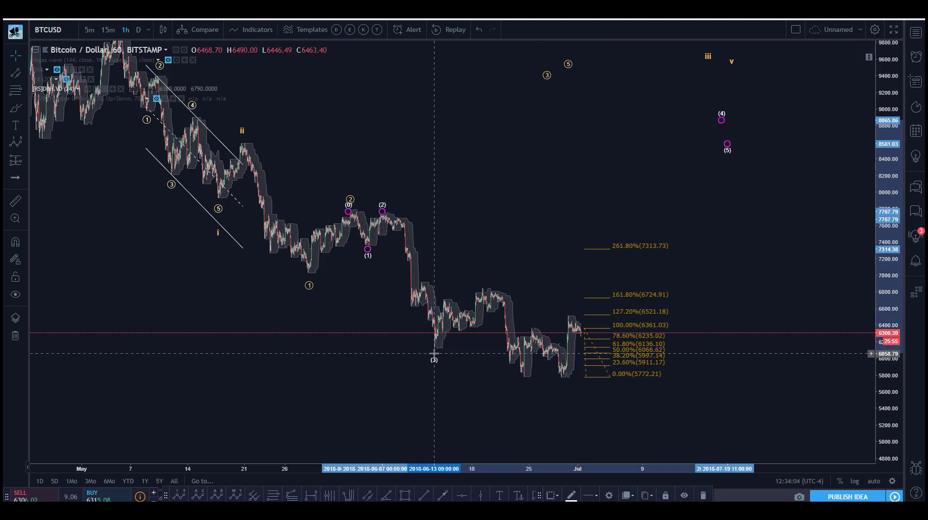
{"action": "left_click_drag", "start_coordinate": [722, 119], "coordinate": [485, 284]}
{"action": "left_click_drag", "start_coordinate": [727, 144], "coordinate": [525, 390]}
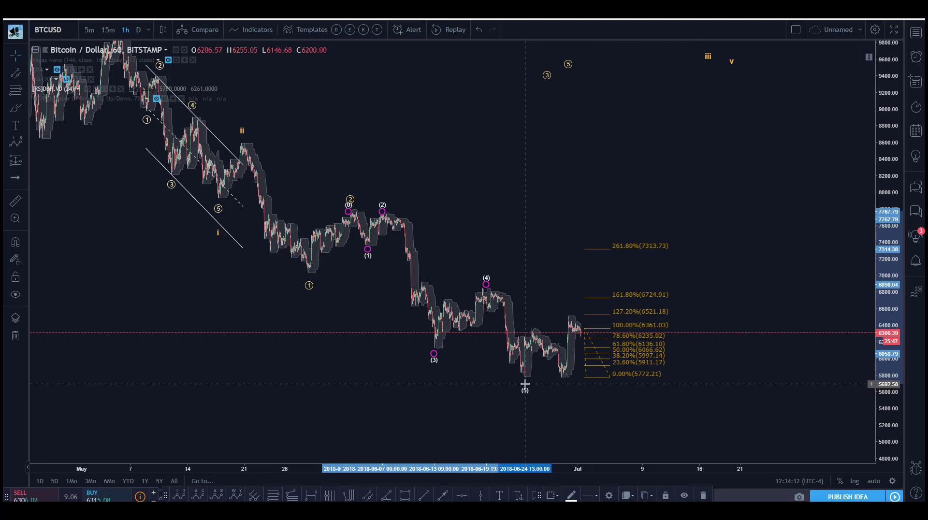
{"action": "left_click_drag", "start_coordinate": [524, 381], "coordinate": [525, 382]}
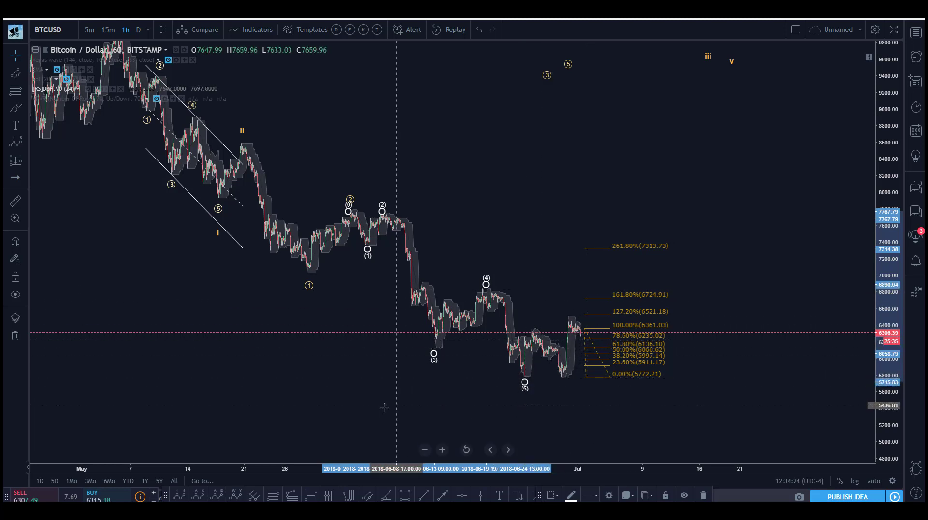
Step: Move the gold Micro wave's circled point 3 to about 5,794 on 13 June, directly beneath label (3)
{"action": "left_click_drag", "start_coordinate": [375, 393], "coordinate": [396, 370]}
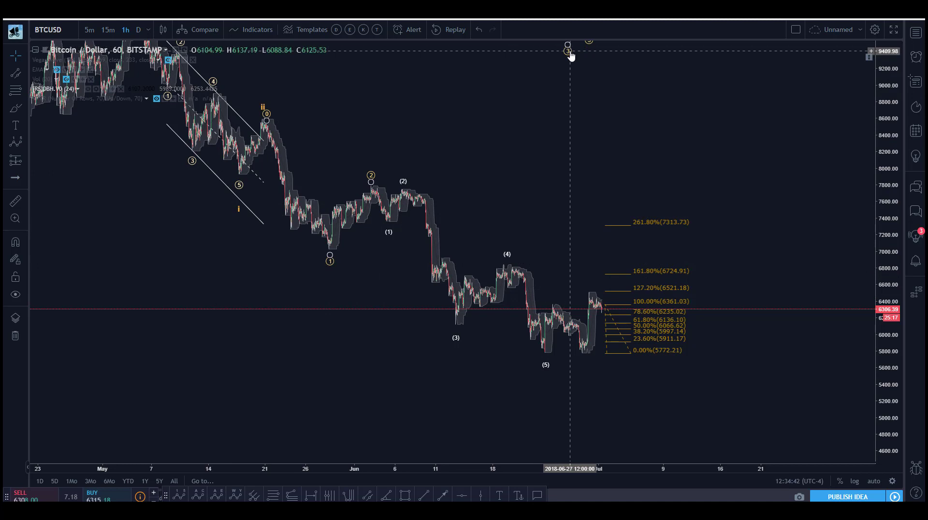
{"action": "scroll", "coordinate": [549, 163], "scroll_direction": "right", "scroll_amount": 3}
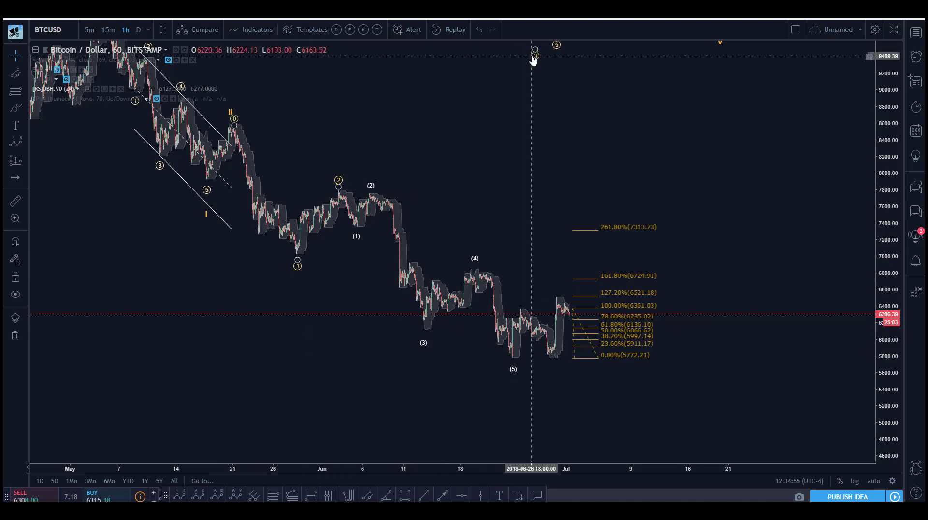
{"action": "mouse_move", "coordinate": [533, 59]}
{"action": "left_mouse_down"}
{"action": "mouse_move", "coordinate": [532, 50]}
{"action": "mouse_move", "coordinate": [466, 131]}
{"action": "left_mouse_up"}
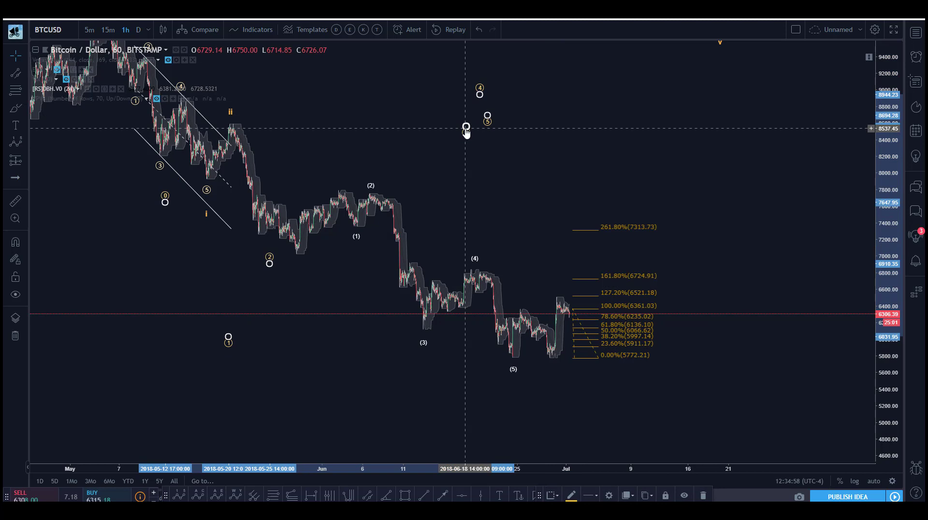
{"action": "key", "text": "ctrl+z"}
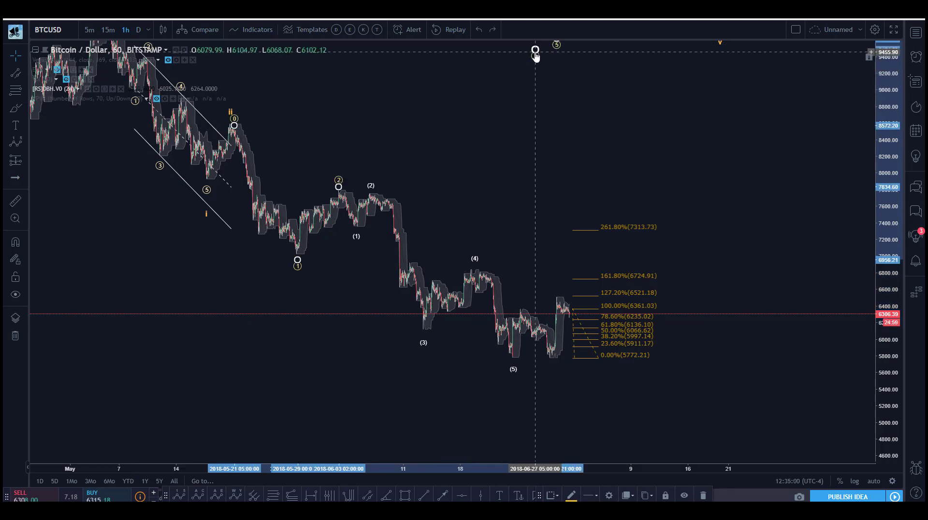
{"action": "left_click_drag", "start_coordinate": [535, 56], "coordinate": [423, 358]}
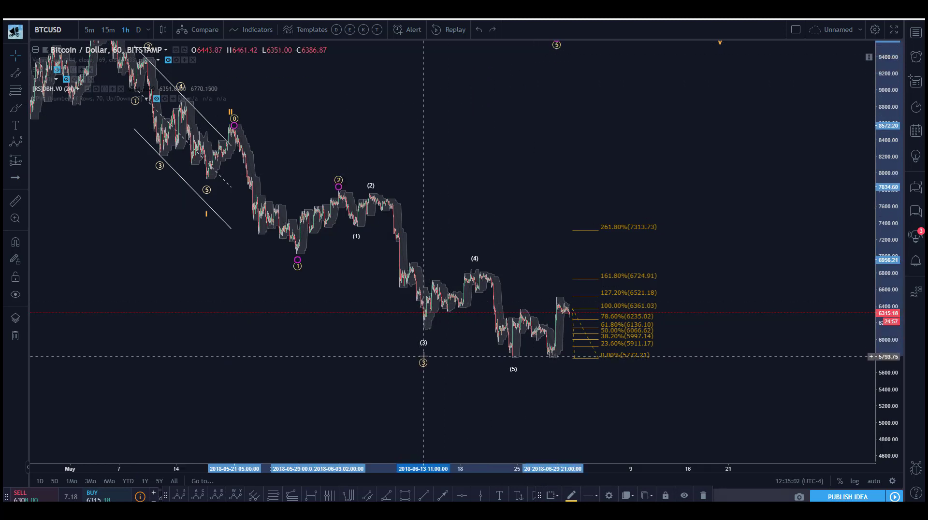
Step: Move the Micro wave's circled point 4 to about 7,057 above label (4), and circled point 5 beneath label (5) at the 24 June low
{"action": "left_click_drag", "start_coordinate": [541, 219], "coordinate": [547, 249]}
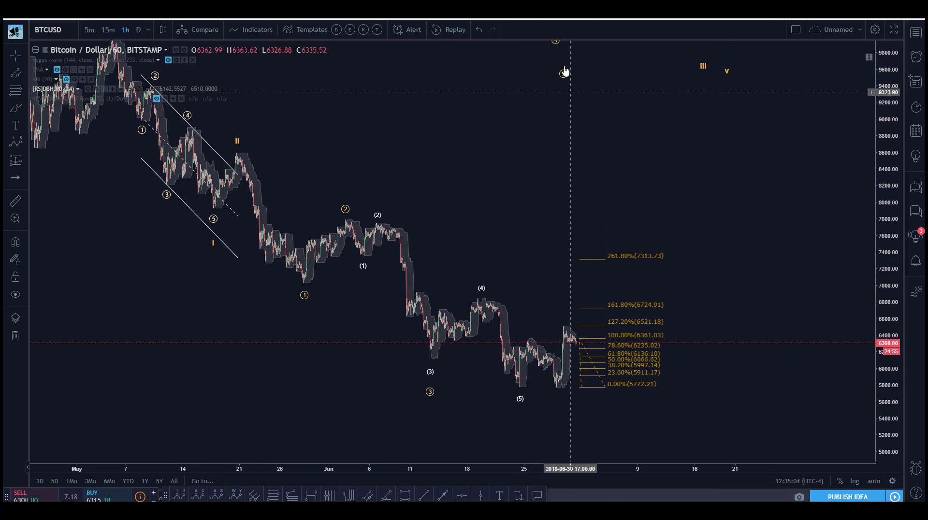
{"action": "left_click", "coordinate": [556, 41]}
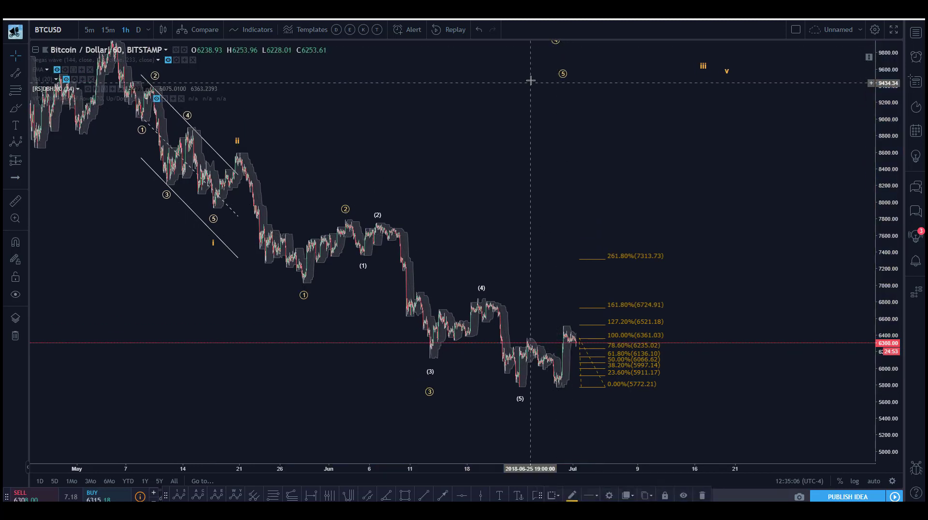
{"action": "left_click_drag", "start_coordinate": [554, 46], "coordinate": [560, 51]}
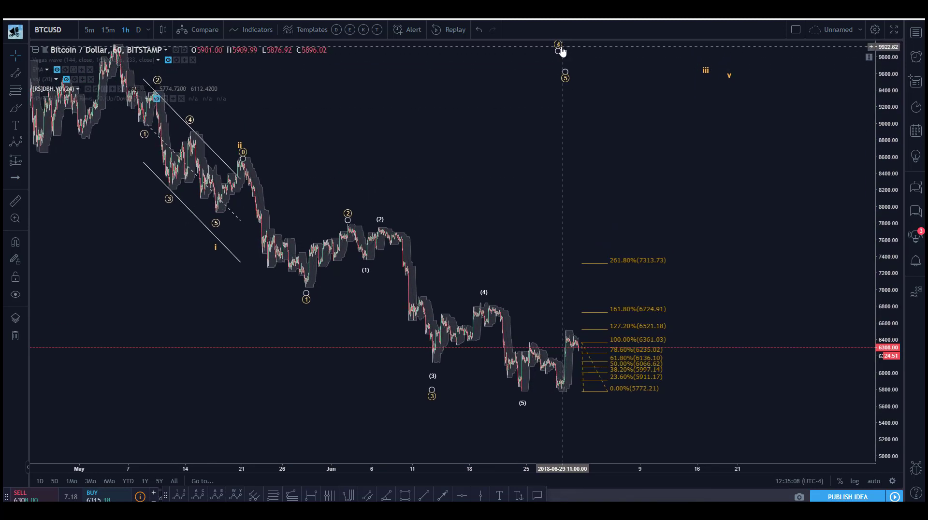
{"action": "left_click", "coordinate": [558, 46]}
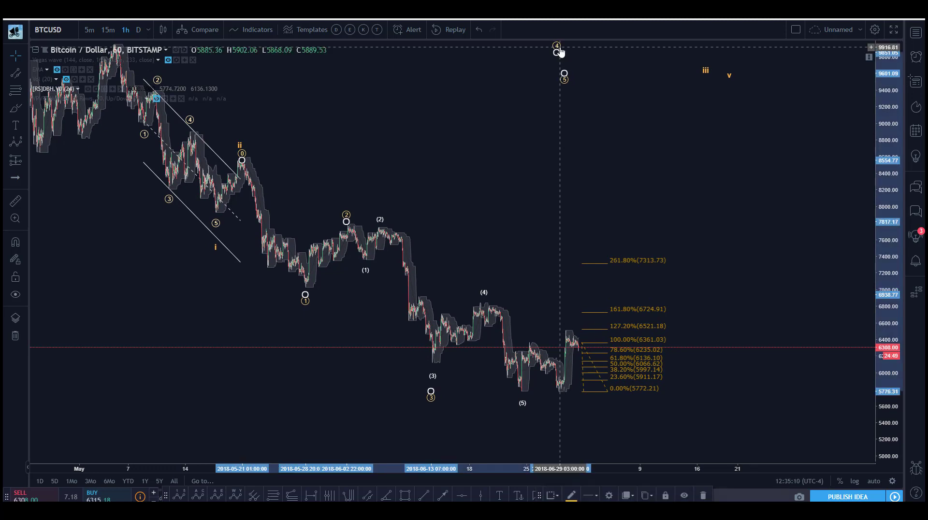
{"action": "mouse_move", "coordinate": [559, 52]}
{"action": "left_mouse_down"}
{"action": "mouse_move", "coordinate": [459, 263]}
{"action": "mouse_move", "coordinate": [483, 285]}
{"action": "left_mouse_up"}
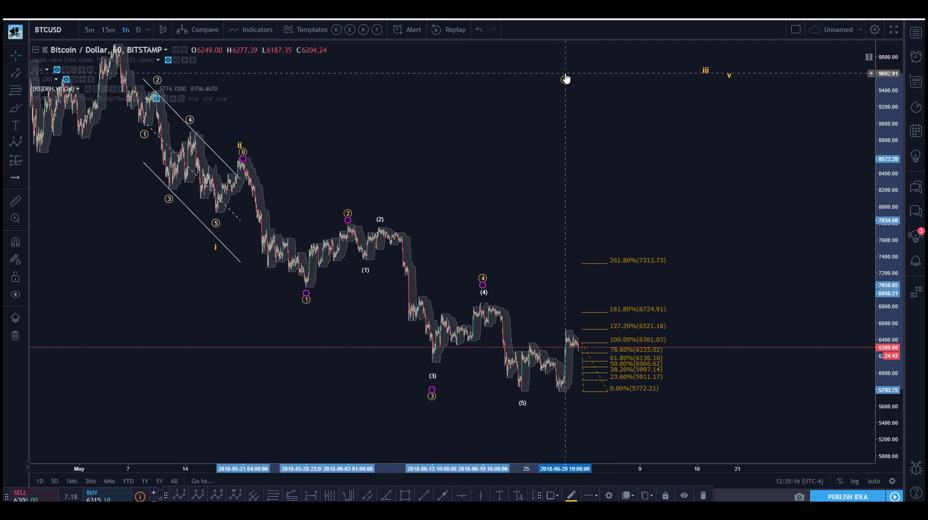
{"action": "left_click_drag", "start_coordinate": [566, 79], "coordinate": [523, 413]}
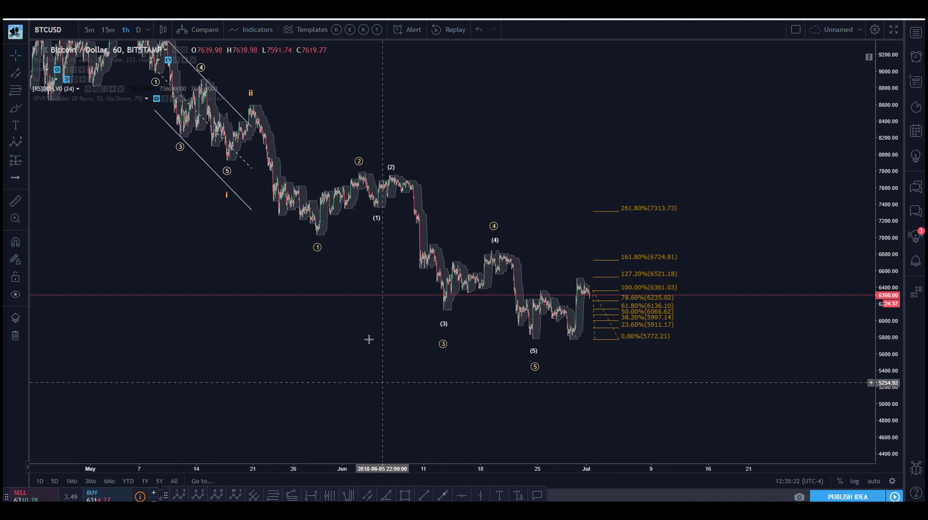
Step: Draw a parallel channel from about 7,410 on 4 June past the wave (3) low to mid-June, with its second line above the decline
{"action": "left_click_drag", "start_coordinate": [381, 364], "coordinate": [367, 348]}
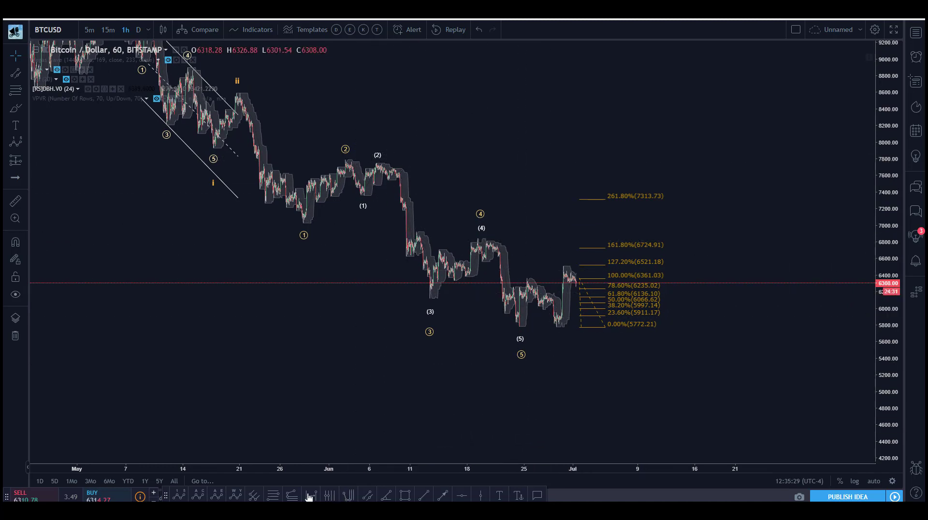
{"action": "left_click", "coordinate": [367, 496]}
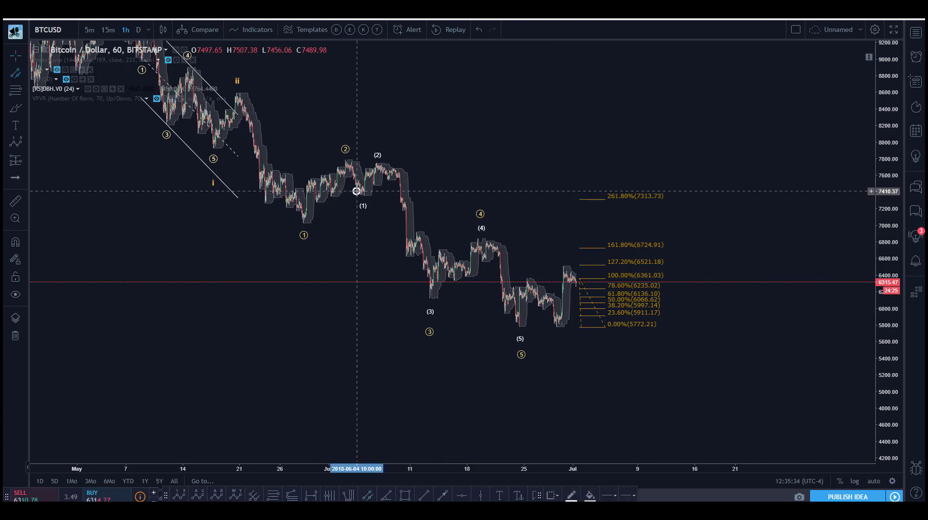
{"action": "mouse_move", "coordinate": [356, 191]}
{"action": "left_mouse_down"}
{"action": "mouse_move", "coordinate": [387, 203]}
{"action": "mouse_move", "coordinate": [458, 341]}
{"action": "left_mouse_up"}
{"action": "left_click", "coordinate": [445, 261]}
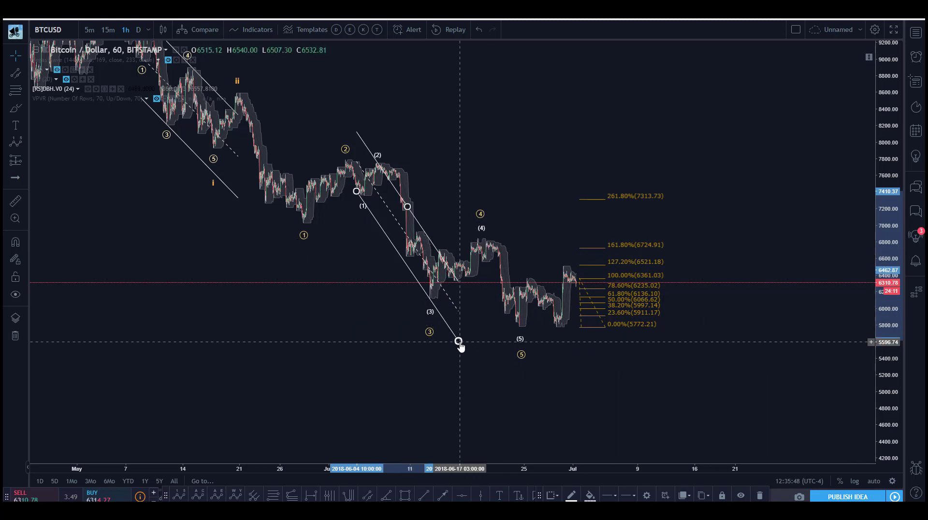
Step: Realign the channel's baseline from about 7,815 at wave (2) to about 6,678 just past wave (4), and move its parallel line to the wave (3) low
{"action": "left_click_drag", "start_coordinate": [458, 342], "coordinate": [507, 251]}
{"action": "mouse_move", "coordinate": [360, 191]}
{"action": "left_mouse_down"}
{"action": "mouse_move", "coordinate": [372, 186]}
{"action": "mouse_move", "coordinate": [384, 148]}
{"action": "left_mouse_up"}
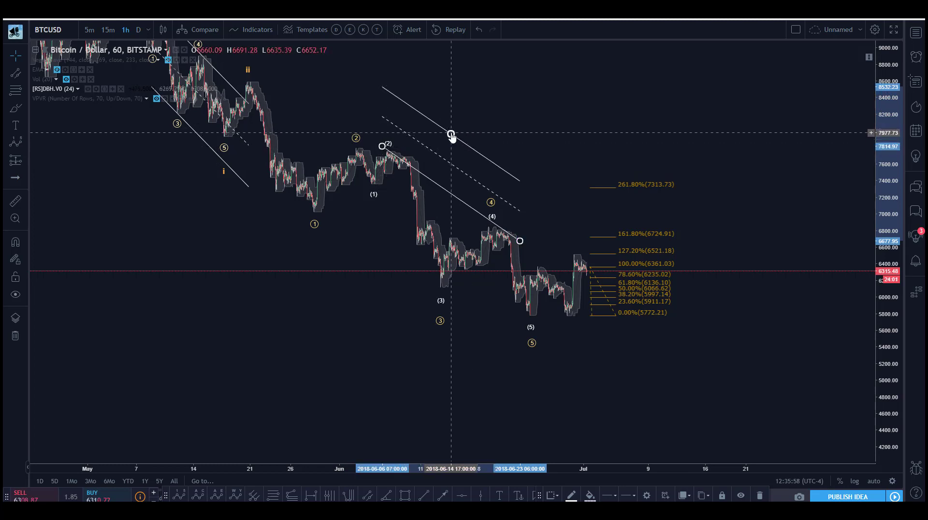
{"action": "left_click_drag", "start_coordinate": [451, 135], "coordinate": [437, 284]}
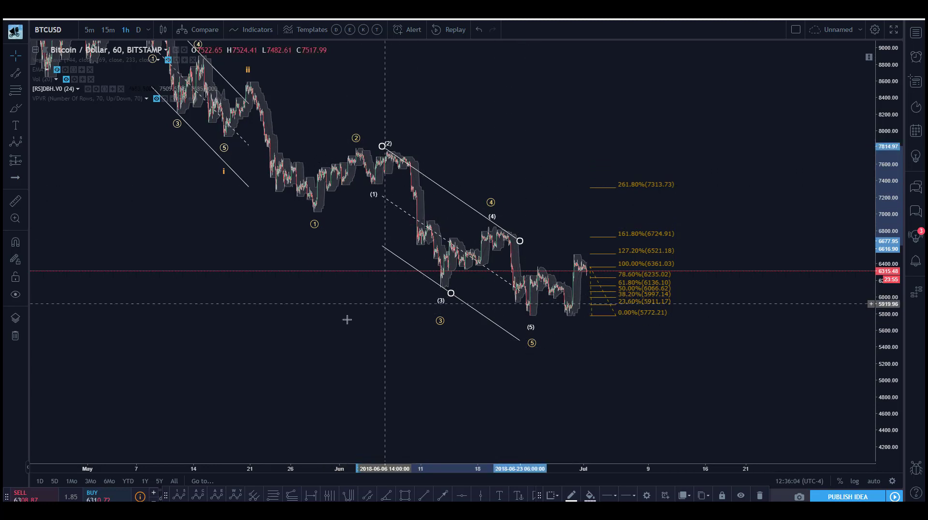
Step: Fine-tune the lower channel's baseline to run from about 7,775 on 6 June beneath label (2) to about 6,624 on 22 June
{"action": "left_click_drag", "start_coordinate": [347, 320], "coordinate": [288, 348]}
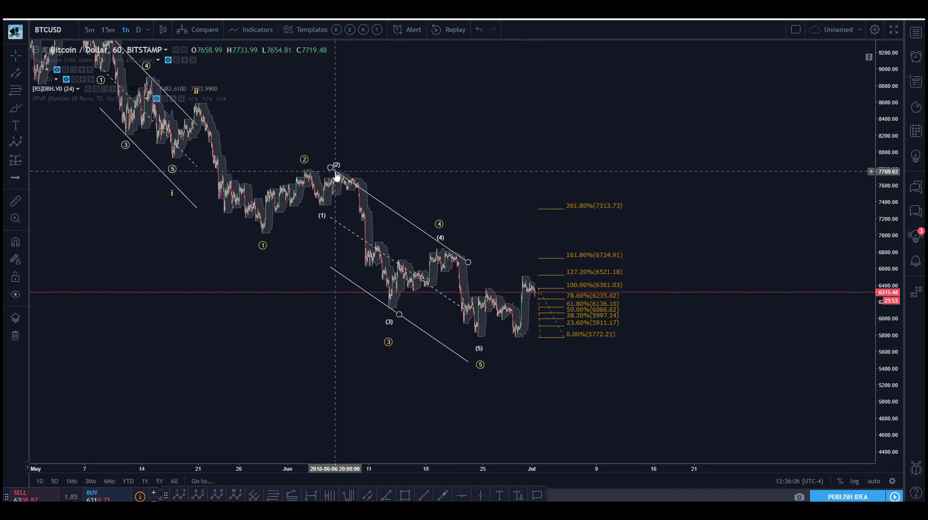
{"action": "left_click_drag", "start_coordinate": [333, 172], "coordinate": [368, 200]}
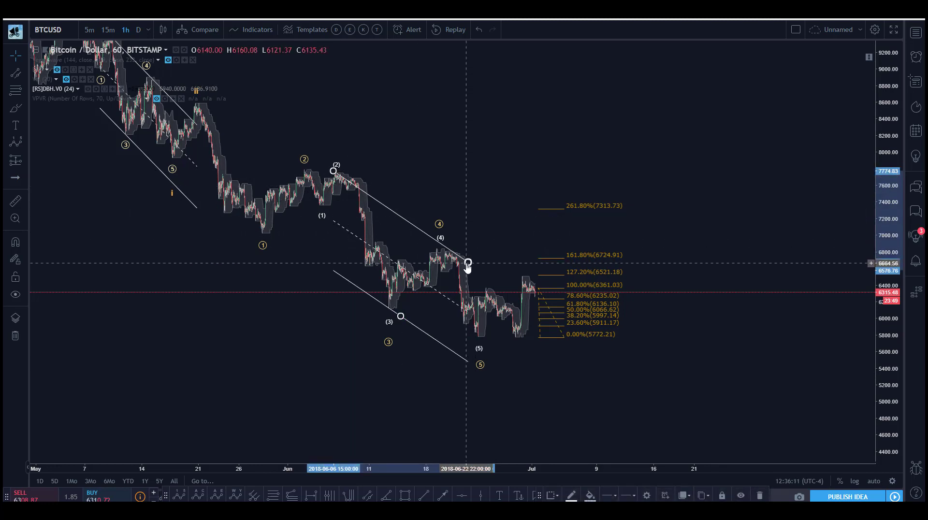
{"action": "left_click_drag", "start_coordinate": [468, 265], "coordinate": [465, 267]}
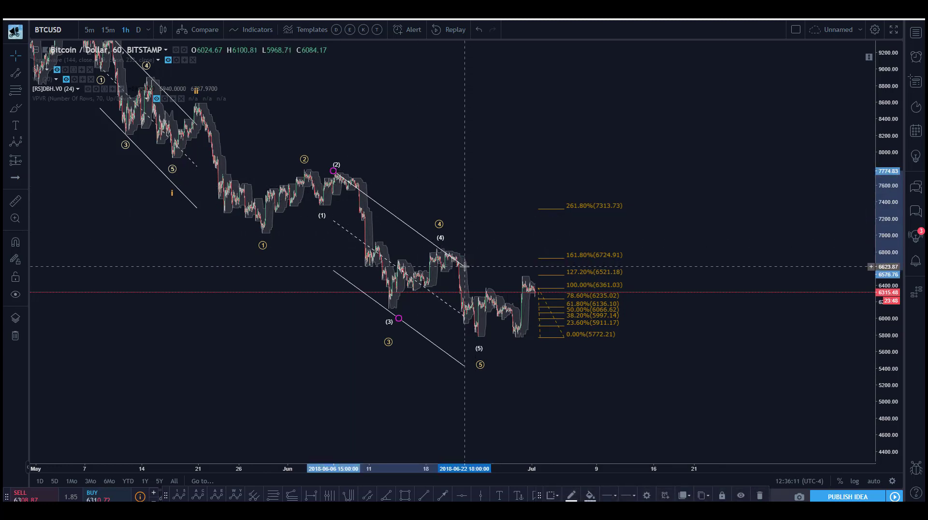
{"action": "left_click", "coordinate": [498, 220]}
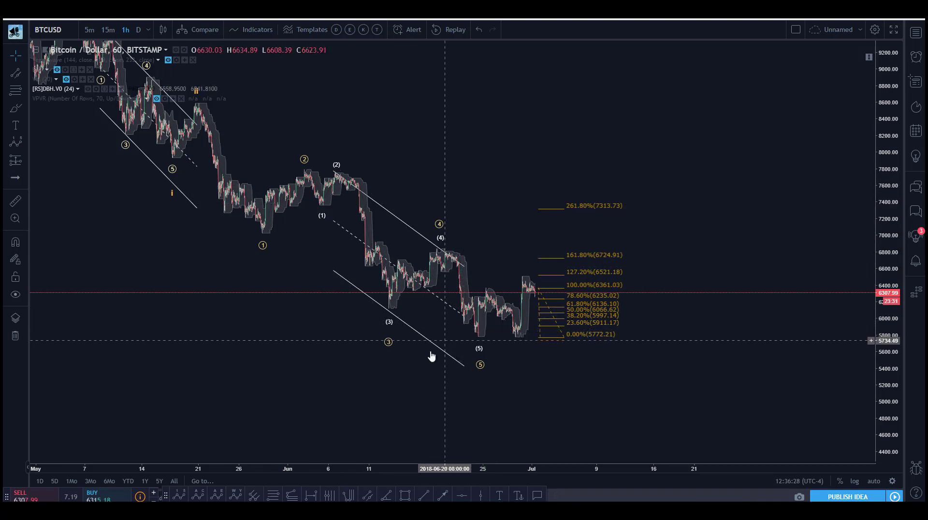
Step: Move the gold Micro wave's circled point 5 to about 5,054 on 11 July, point 3 beneath label (5), and point 4 to about 6,678 on 1 July
{"action": "left_click", "coordinate": [480, 360]}
{"action": "left_click_drag", "start_coordinate": [488, 362], "coordinate": [617, 398]}
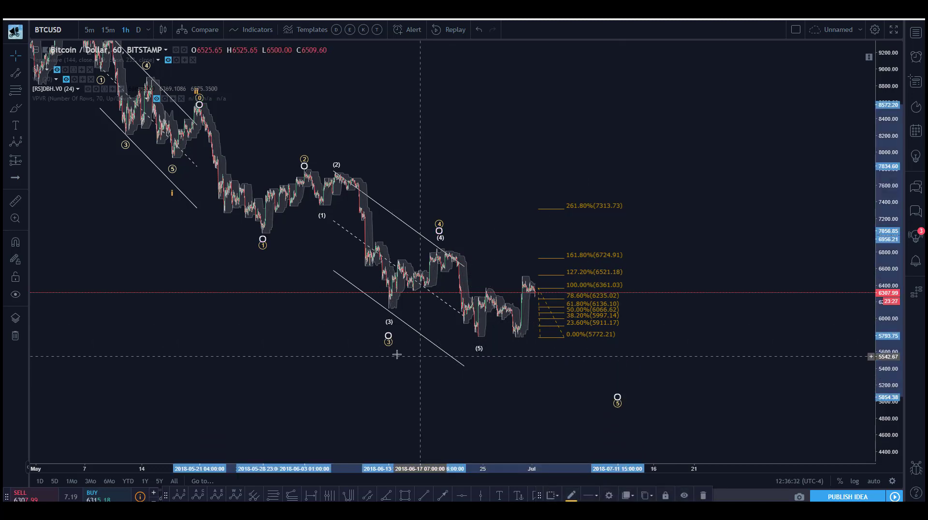
{"action": "left_click_drag", "start_coordinate": [389, 342], "coordinate": [483, 359]}
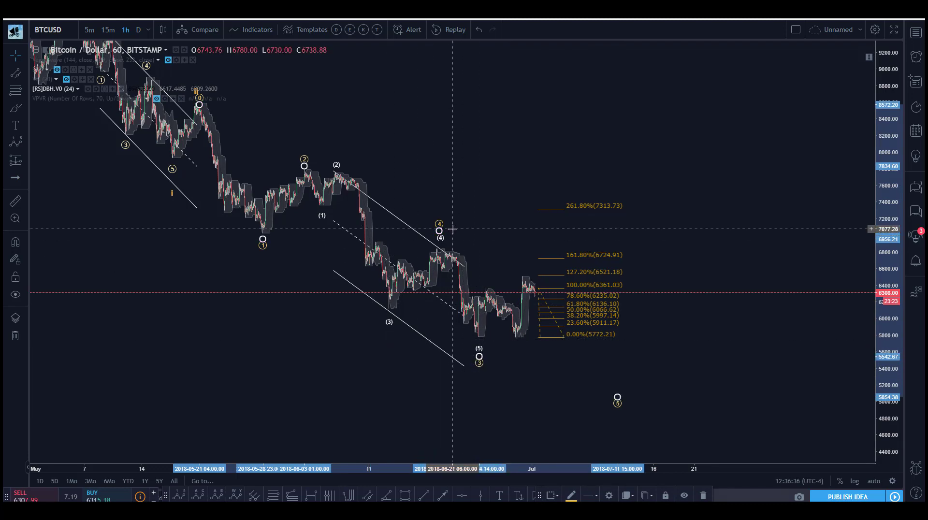
{"action": "left_click_drag", "start_coordinate": [438, 226], "coordinate": [536, 263]}
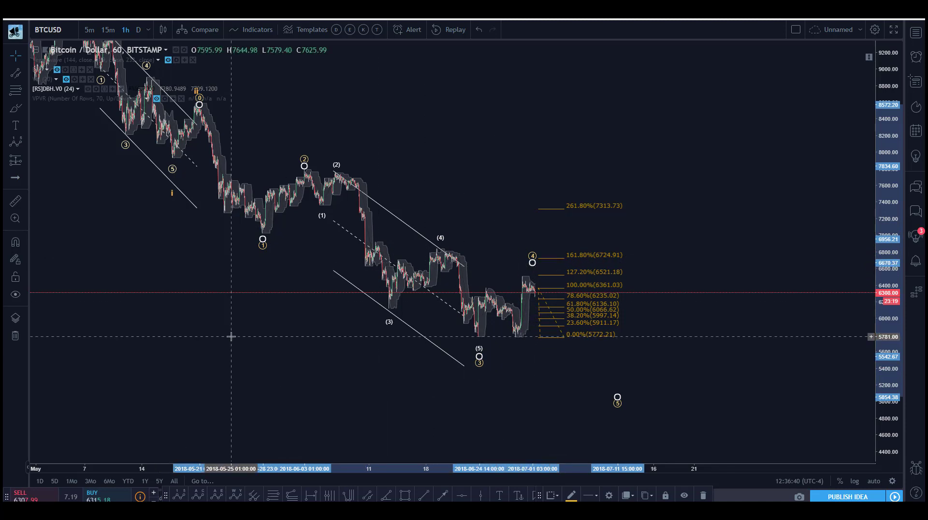
Step: Project a trend-based Fib extension from about 8,596 to the circled 1 low and about 7,794 at circled 2, stretched to 28 June, and remove it
{"action": "left_click_drag", "start_coordinate": [230, 334], "coordinate": [286, 317]}
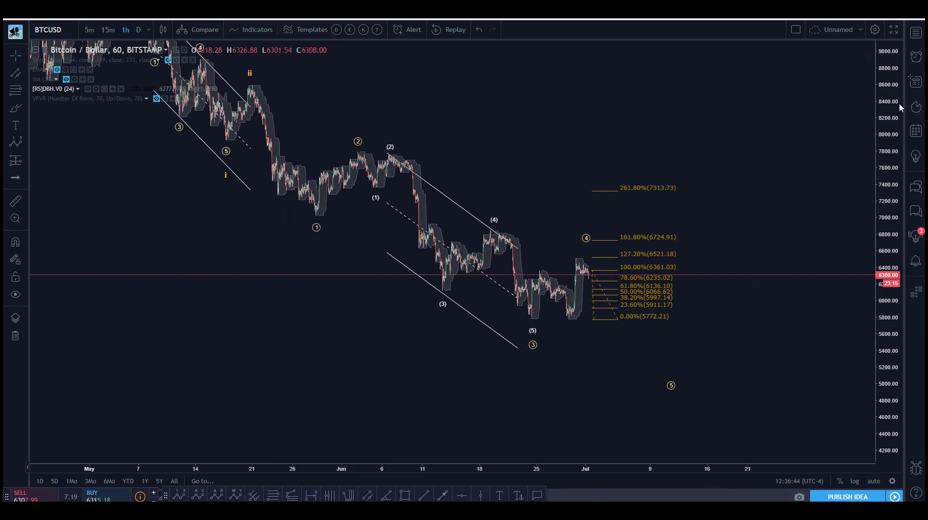
{"action": "scroll", "coordinate": [805, 181], "scroll_direction": "left", "scroll_amount": 5}
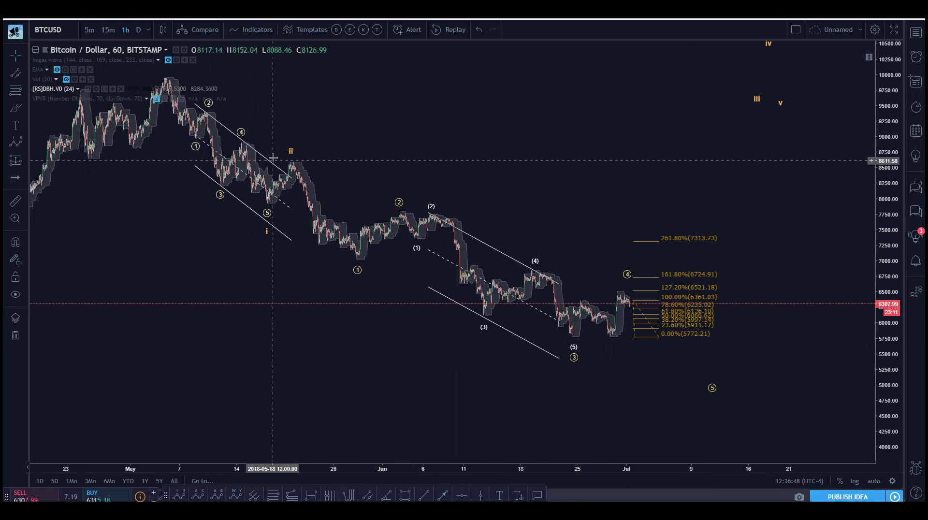
{"action": "left_click_drag", "start_coordinate": [398, 336], "coordinate": [391, 326]}
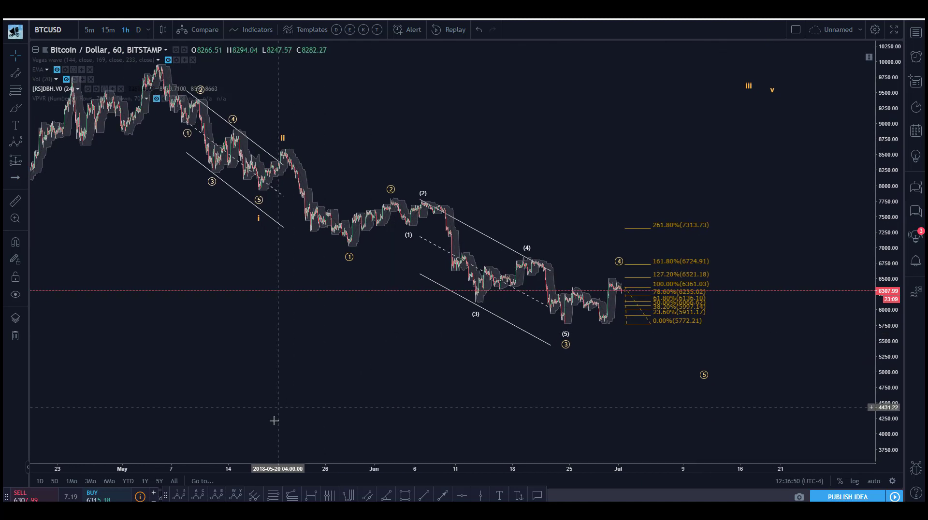
{"action": "left_click", "coordinate": [292, 495]}
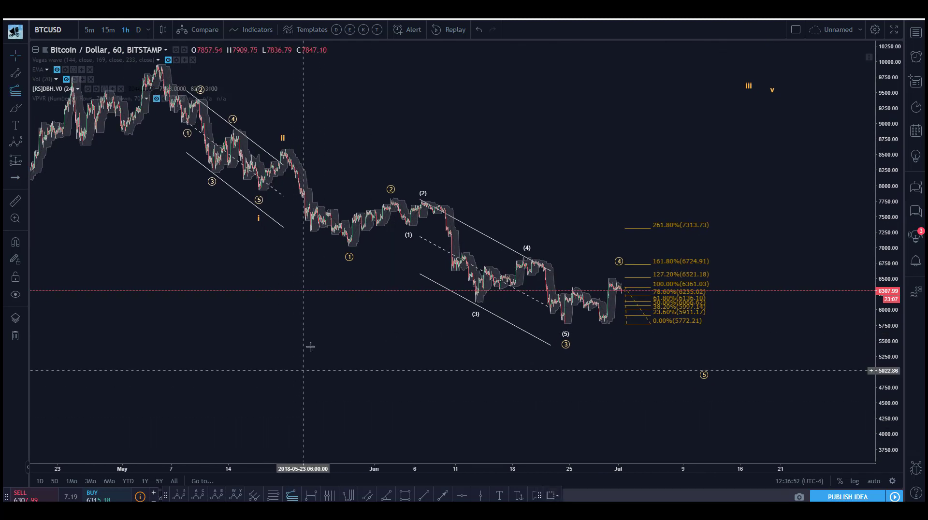
{"action": "left_click", "coordinate": [347, 149]}
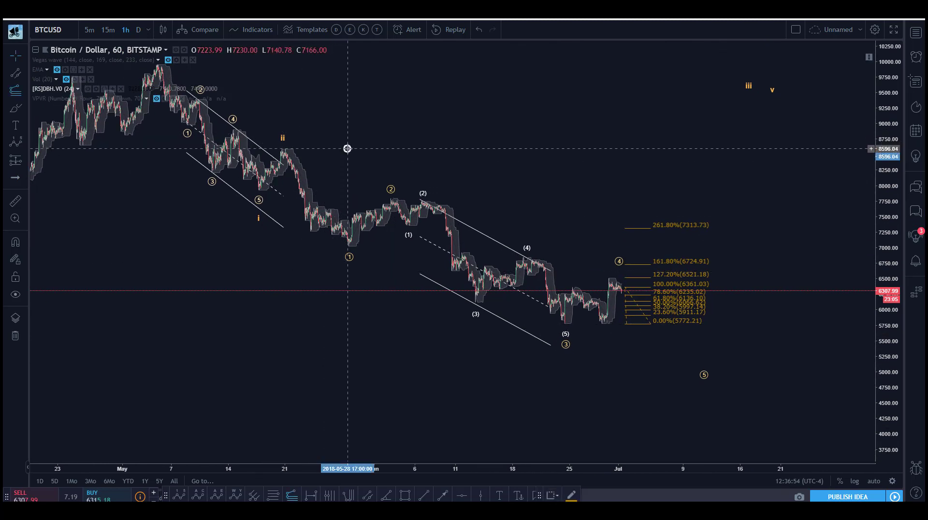
{"action": "left_click", "coordinate": [348, 246]}
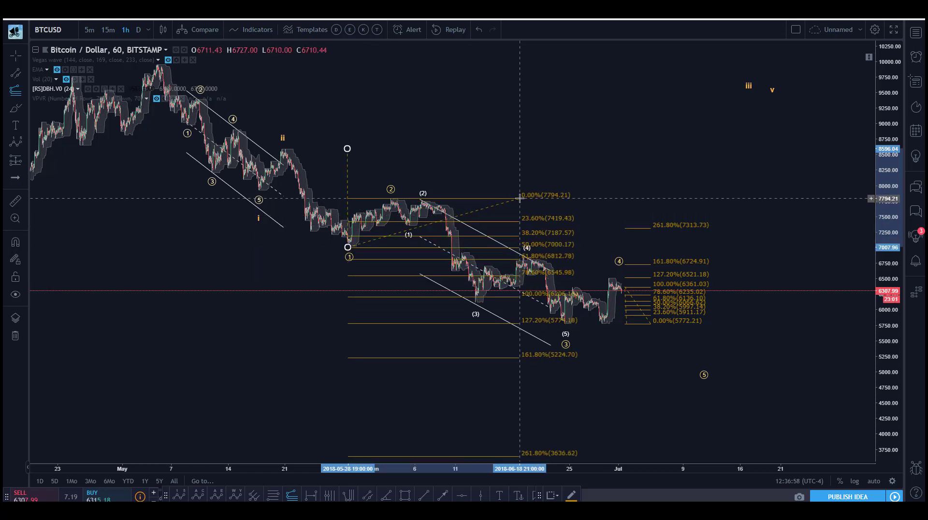
{"action": "left_click", "coordinate": [547, 198]}
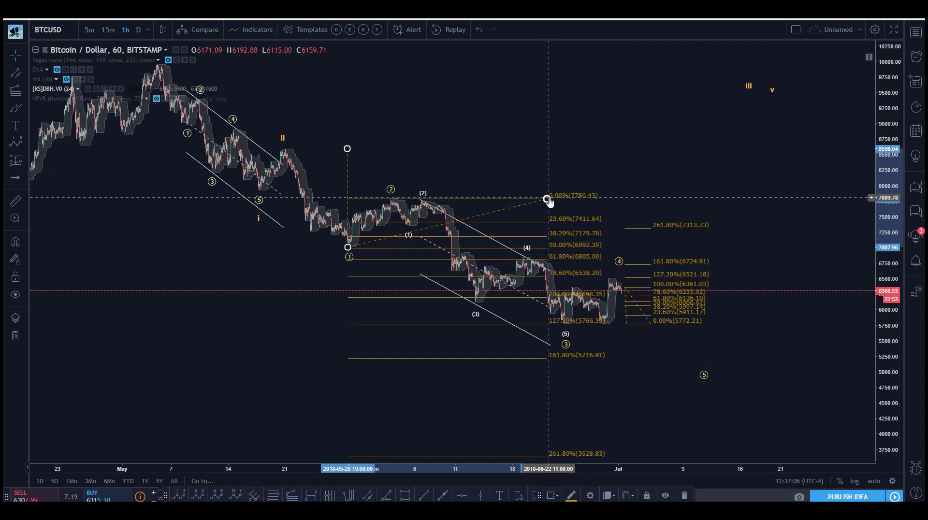
{"action": "left_click_drag", "start_coordinate": [547, 198], "coordinate": [598, 198]}
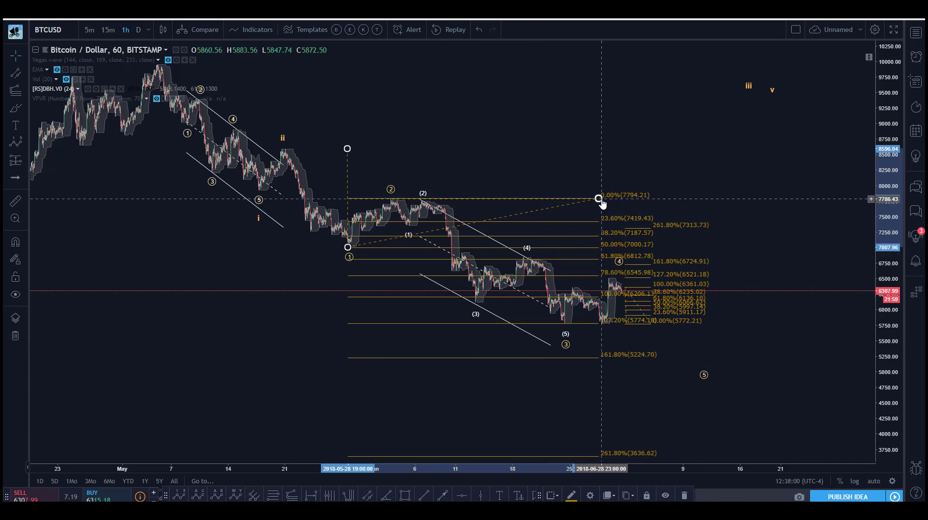
{"action": "key", "text": "Delete"}
Step: Shift the Micro wave's circled point 4 to about 6,699 on 2 July
{"action": "left_click_drag", "start_coordinate": [459, 340], "coordinate": [387, 353]}
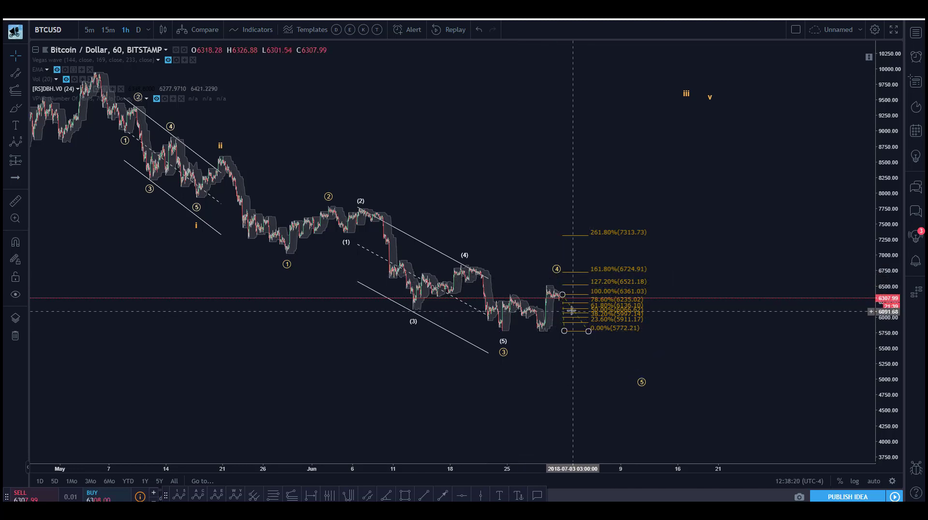
{"action": "left_click", "coordinate": [556, 275]}
{"action": "left_click_drag", "start_coordinate": [557, 274], "coordinate": [565, 274]}
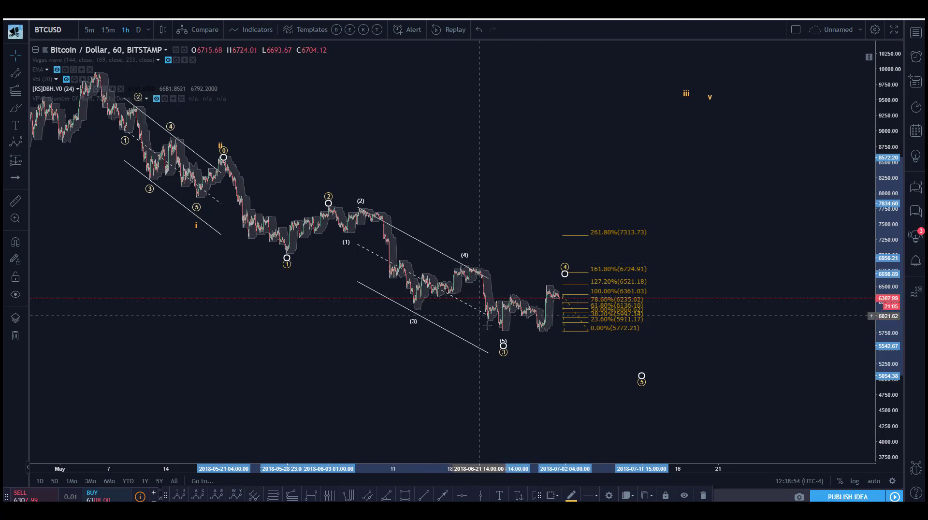
Step: Try a horizontal parallel channel from about 6,123 at the wave (3) low up to about 6,862 at the wave (4) high, and delete it
{"action": "left_click", "coordinate": [367, 496]}
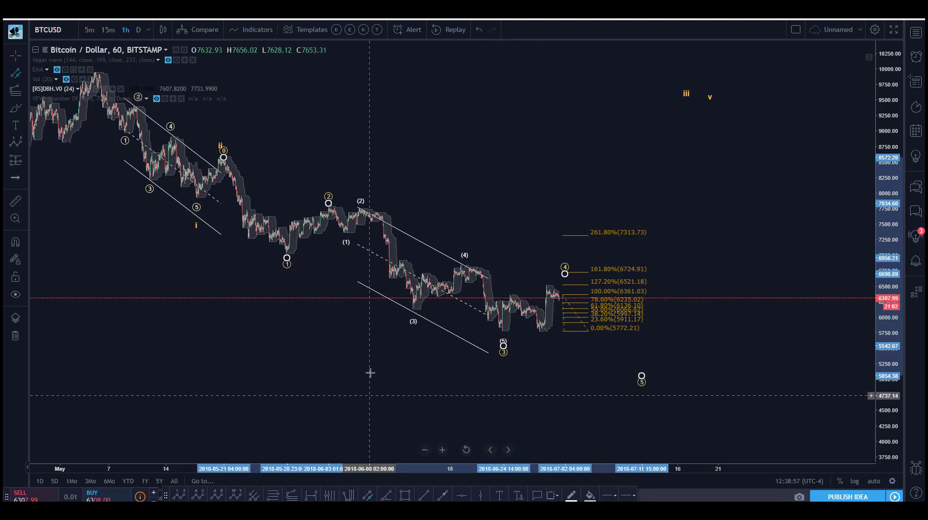
{"action": "left_click", "coordinate": [383, 310]}
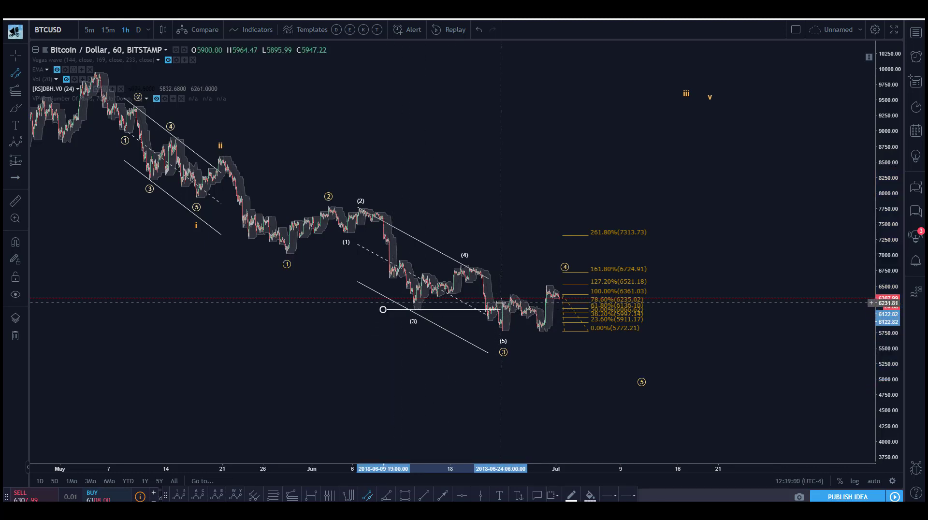
{"action": "left_click", "coordinate": [688, 309]}
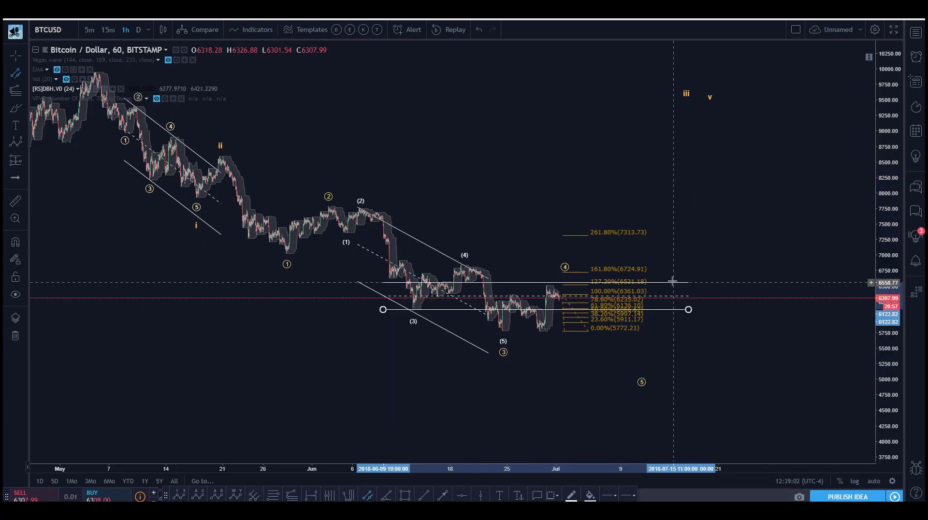
{"action": "left_click", "coordinate": [669, 264]}
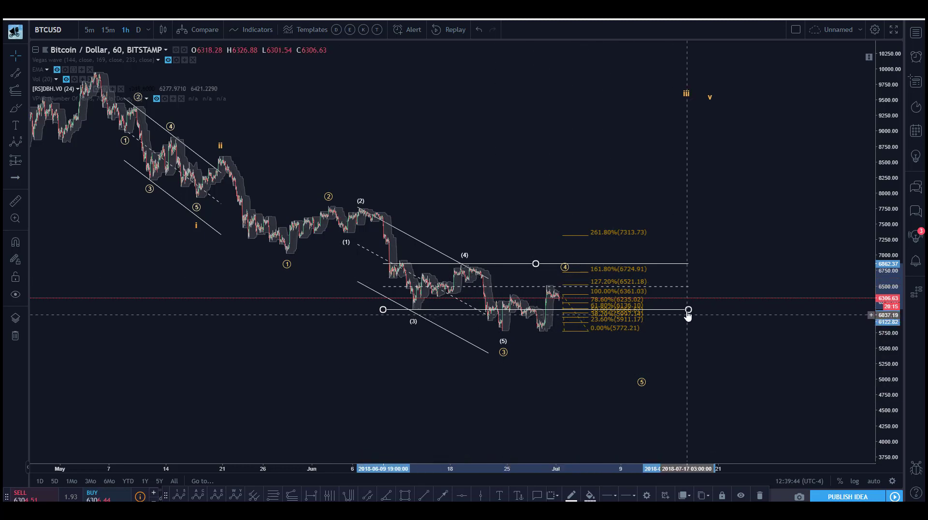
{"action": "key", "text": "Delete"}
{"action": "left_click_drag", "start_coordinate": [284, 383], "coordinate": [379, 407]}
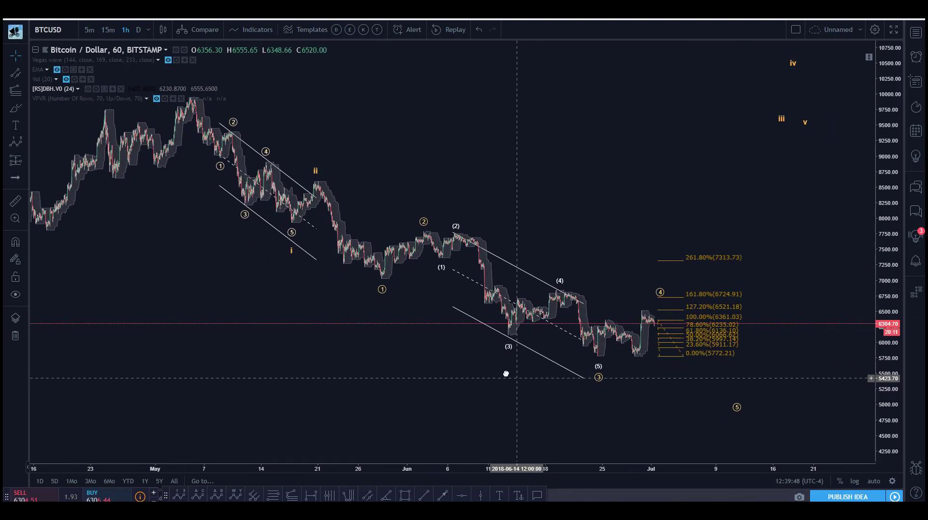
{"action": "left_click_drag", "start_coordinate": [505, 374], "coordinate": [461, 378]}
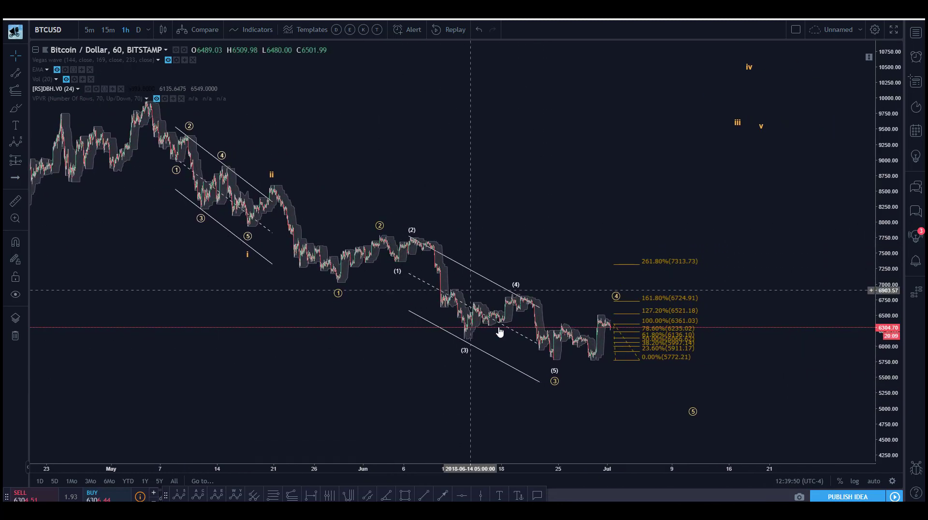
{"action": "left_click_drag", "start_coordinate": [389, 390], "coordinate": [360, 375]}
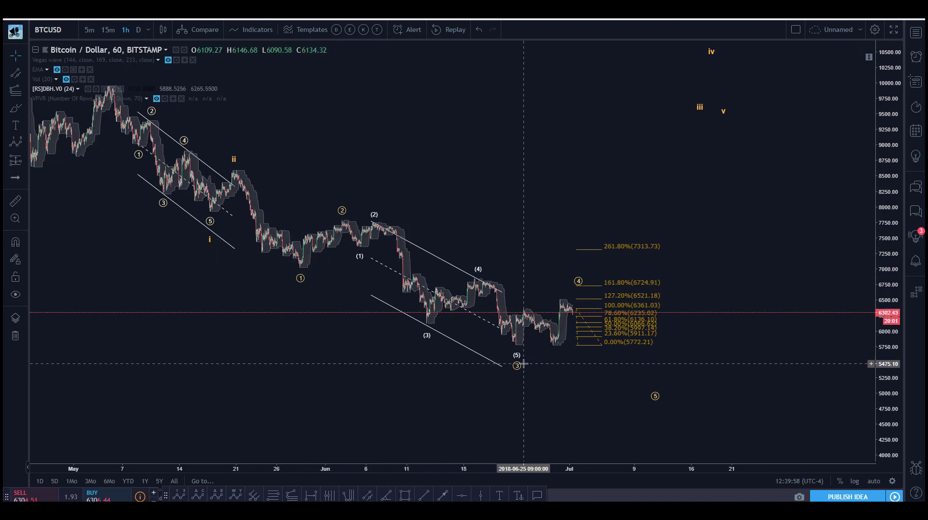
{"action": "left_click_drag", "start_coordinate": [217, 395], "coordinate": [262, 408]}
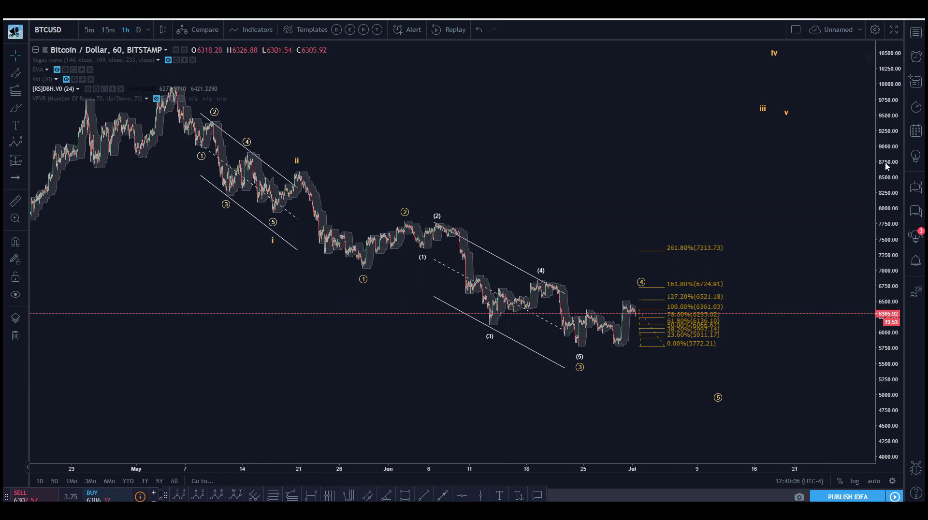
Step: Draw a trend-based Fib extension from about 9,959 in early May to 7,936 and 8,580, and place a horizontal line near its 161.8% level
{"action": "left_click_drag", "start_coordinate": [885, 166], "coordinate": [886, 255]}
{"action": "left_click_drag", "start_coordinate": [555, 348], "coordinate": [493, 345]}
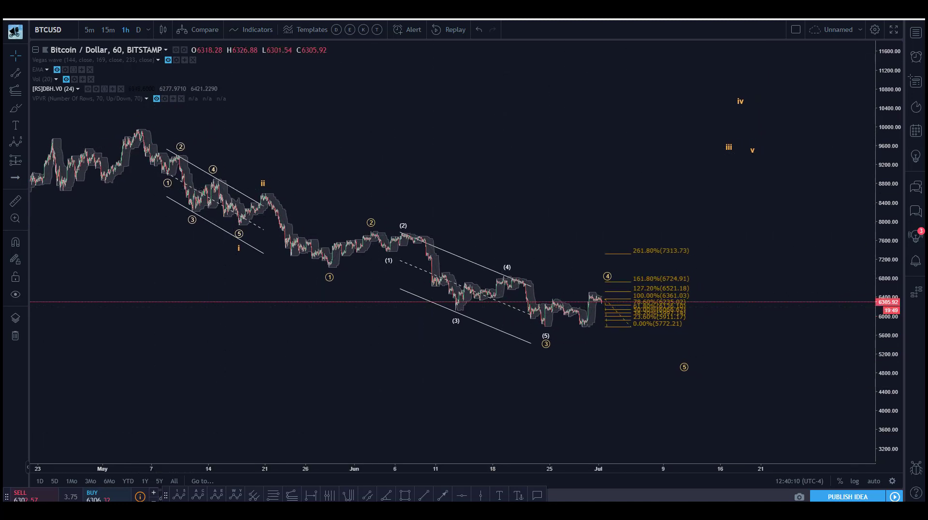
{"action": "left_click", "coordinate": [290, 496]}
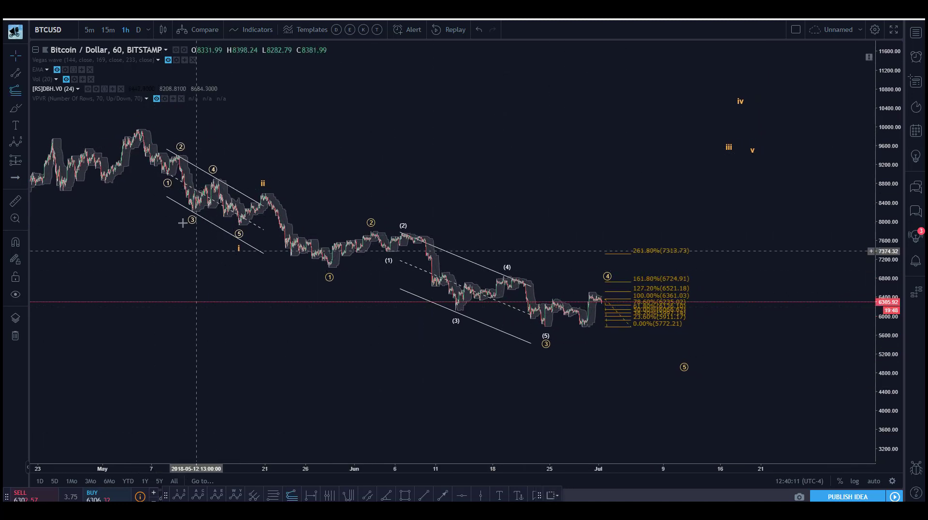
{"action": "left_click", "coordinate": [138, 129]}
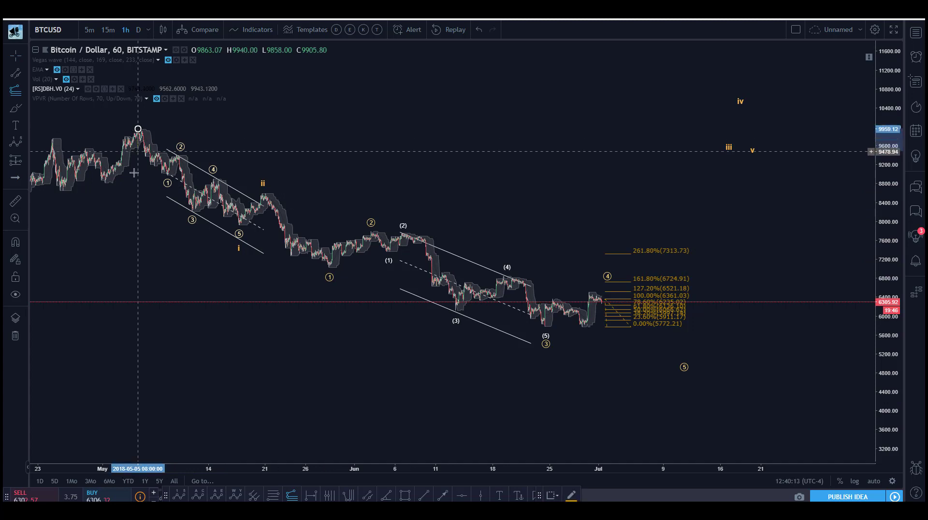
{"action": "left_click", "coordinate": [139, 224]}
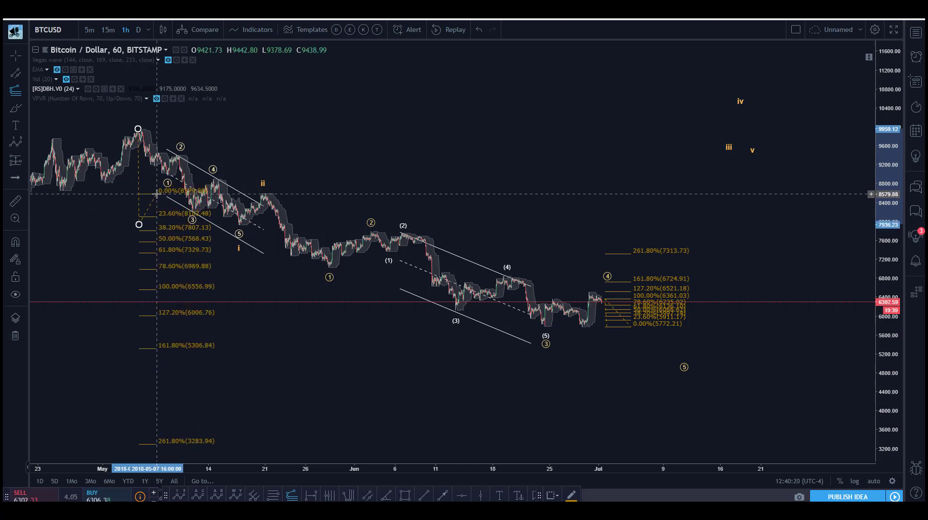
{"action": "left_click", "coordinate": [156, 194]}
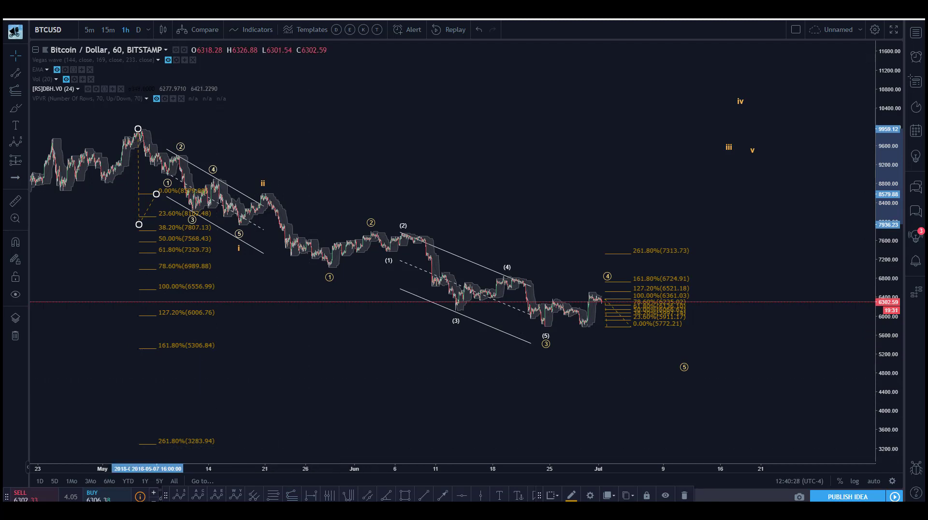
{"action": "left_click", "coordinate": [245, 346]}
{"action": "left_click", "coordinate": [458, 495]}
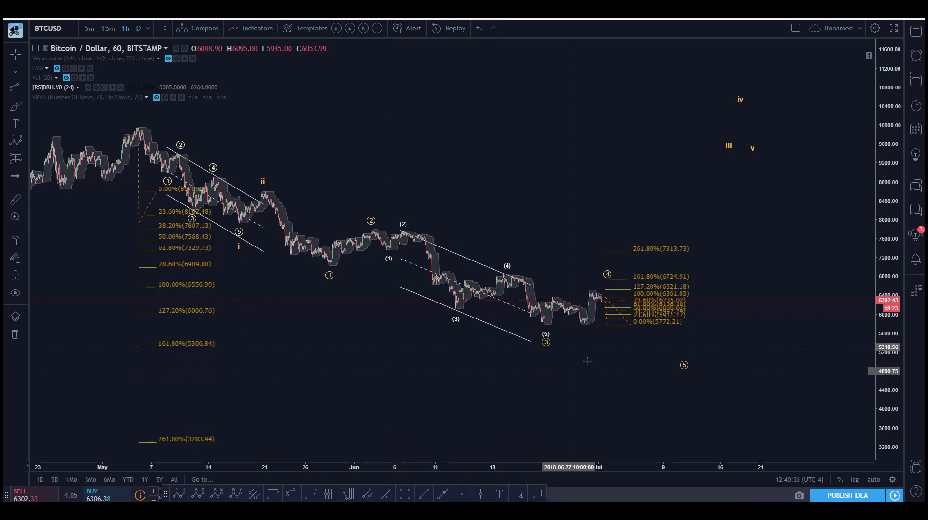
Step: Move the Micro wave's circled point 5 to about 5,193 on 5 July, and place the orange wave iii label beneath it at about 4,938
{"action": "left_click_drag", "start_coordinate": [634, 201], "coordinate": [630, 216]}
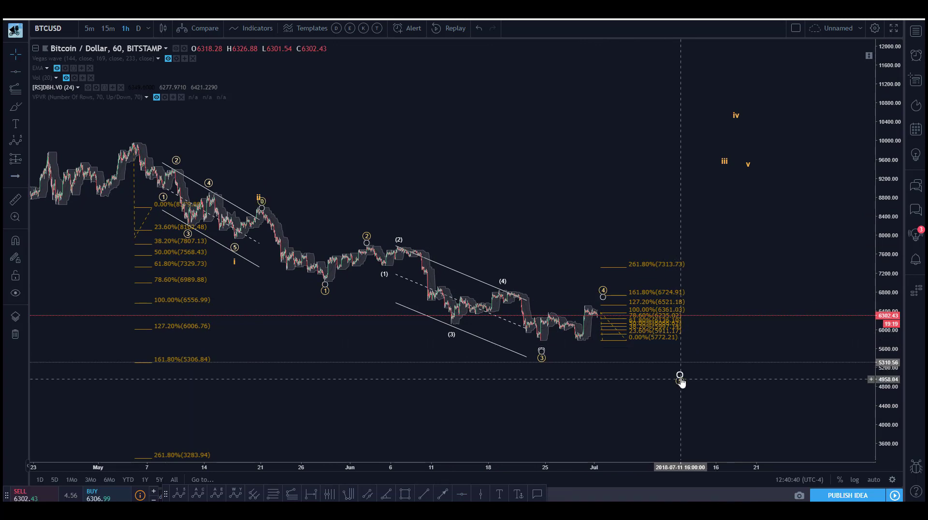
{"action": "left_click_drag", "start_coordinate": [680, 376], "coordinate": [635, 378]}
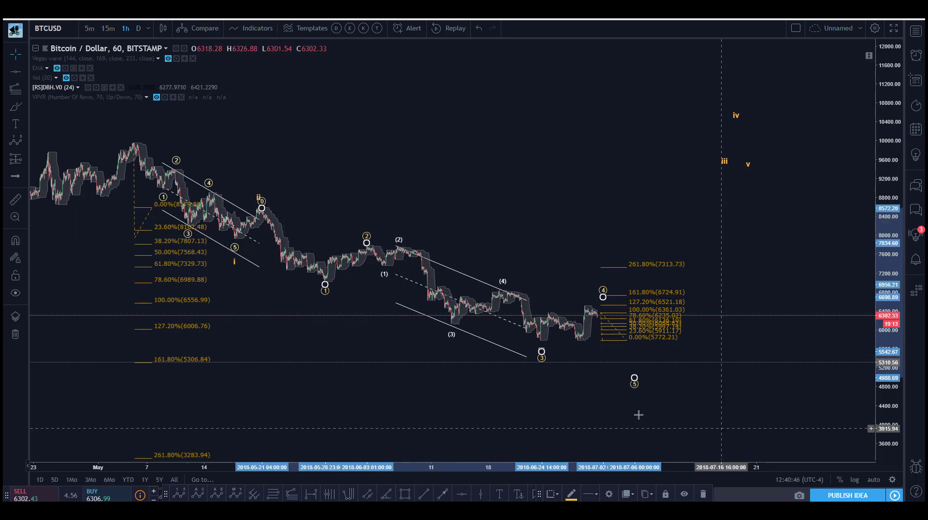
{"action": "left_click_drag", "start_coordinate": [634, 381], "coordinate": [626, 368]}
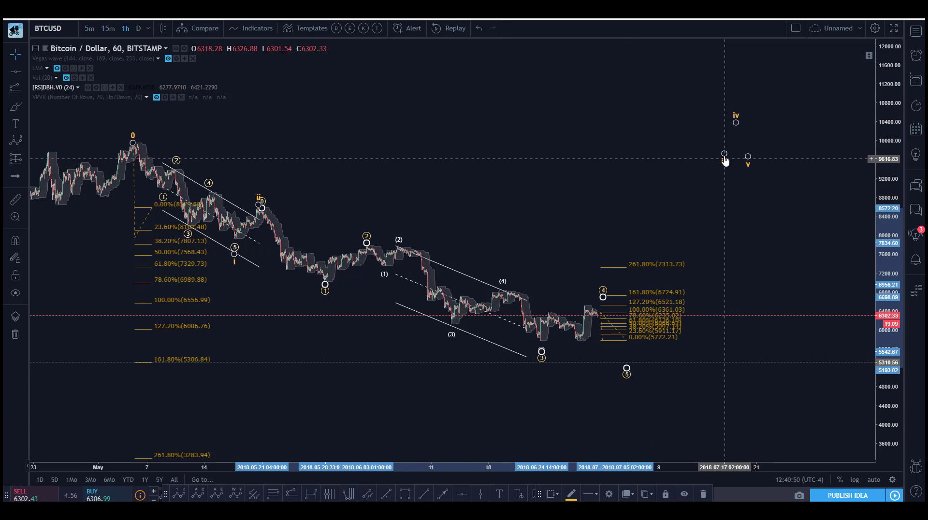
{"action": "left_click_drag", "start_coordinate": [725, 160], "coordinate": [629, 380]}
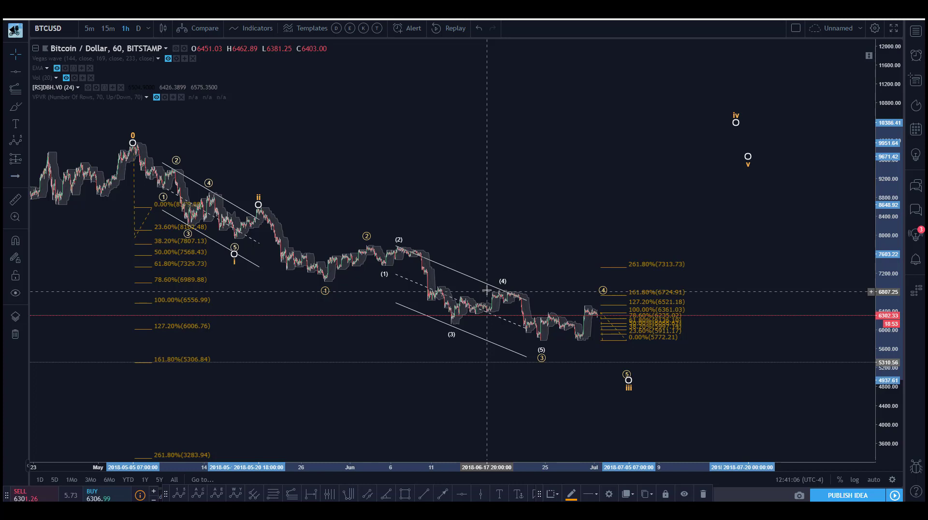
Step: Delete the small Fib extension next to the projected circled point 4 in early July
{"action": "left_click", "coordinate": [657, 307]}
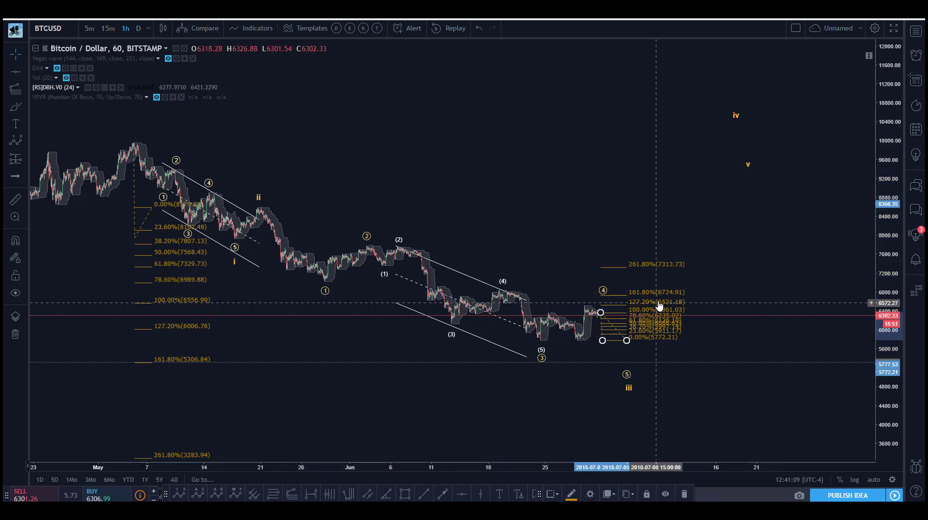
{"action": "key", "text": "Delete"}
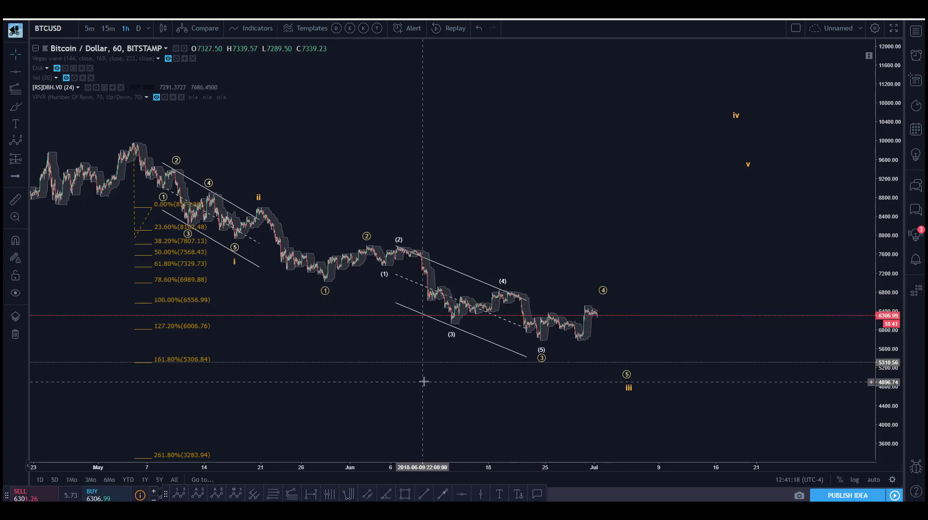
Step: Draw a trend-based Fib extension from about 8,596 at wave ii down to 7,023, with its third point at about 6,839
{"action": "left_click_drag", "start_coordinate": [477, 391], "coordinate": [458, 352]}
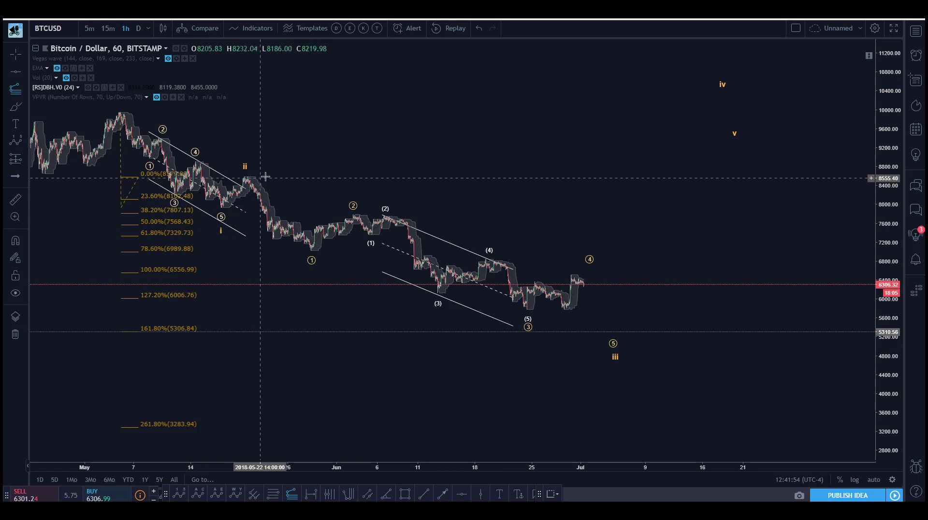
{"action": "left_click_drag", "start_coordinate": [265, 176], "coordinate": [270, 250]}
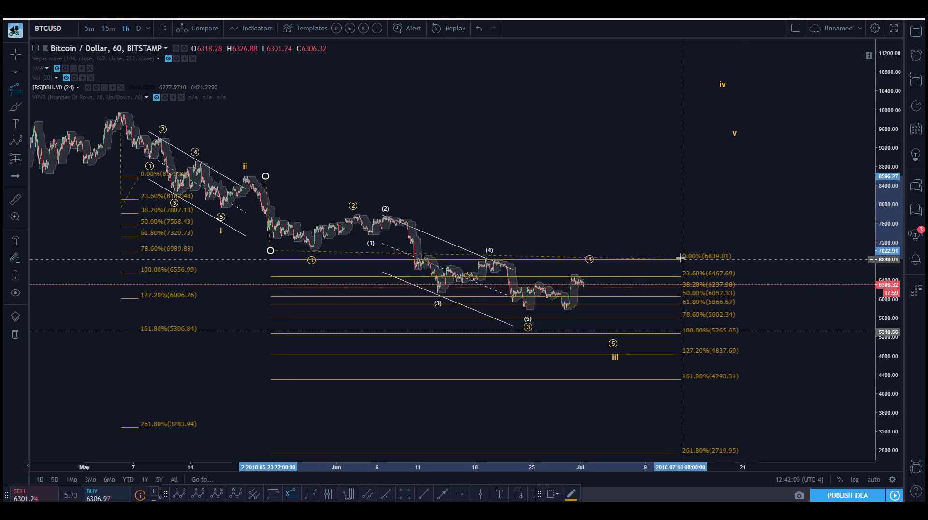
{"action": "left_click", "coordinate": [680, 259]}
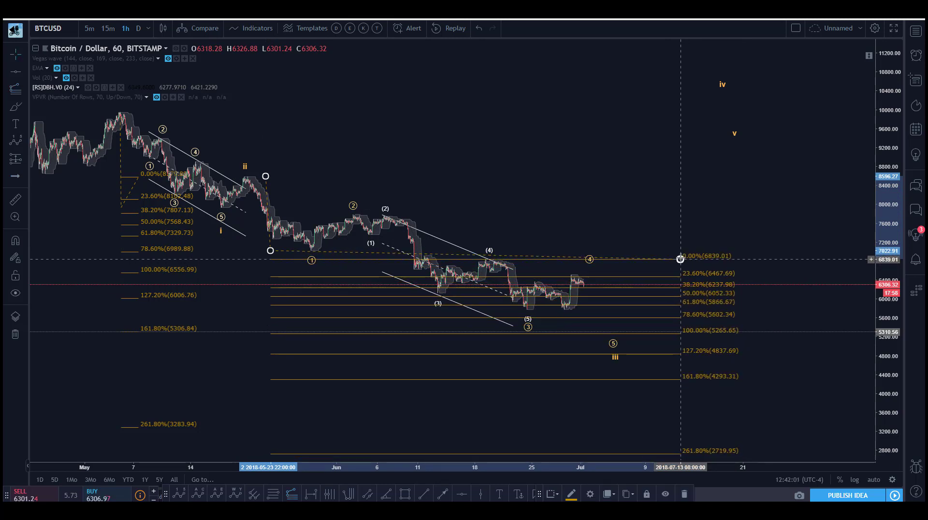
Step: Move the circled point 5 to about 5,296 on 5 July and the orange wave iii label beneath it to about 5,061
{"action": "left_click", "coordinate": [615, 343]}
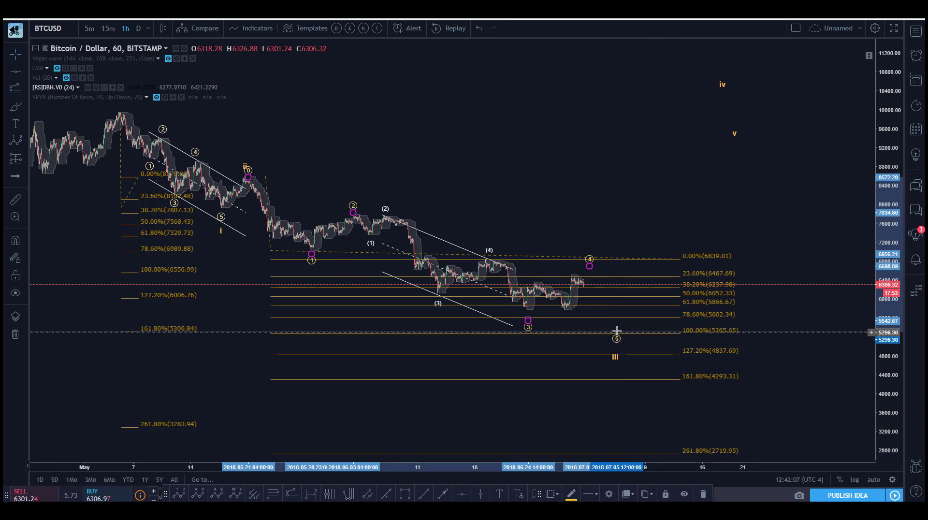
{"action": "left_click_drag", "start_coordinate": [616, 348], "coordinate": [616, 344]}
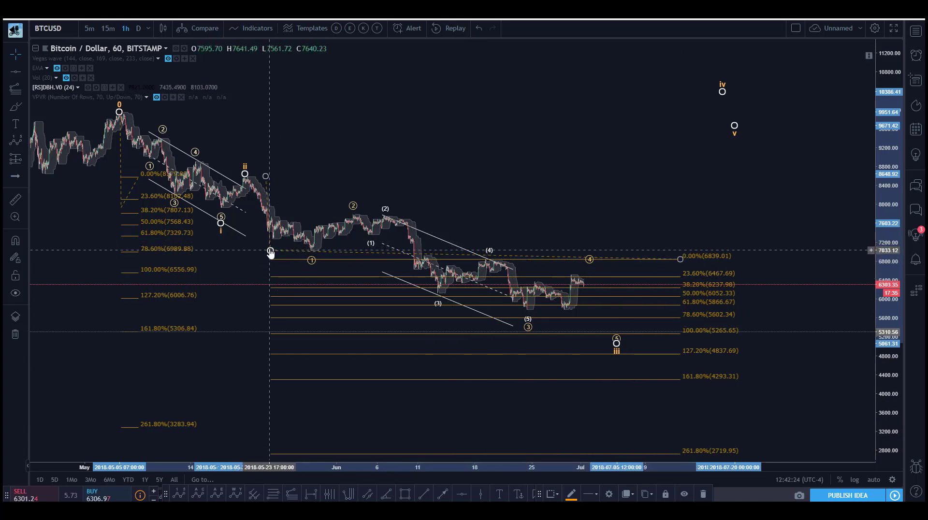
Step: Try the latest Fib extension with its second point lowered to about 5,766, and delete the extension
{"action": "left_click_drag", "start_coordinate": [270, 251], "coordinate": [273, 309]}
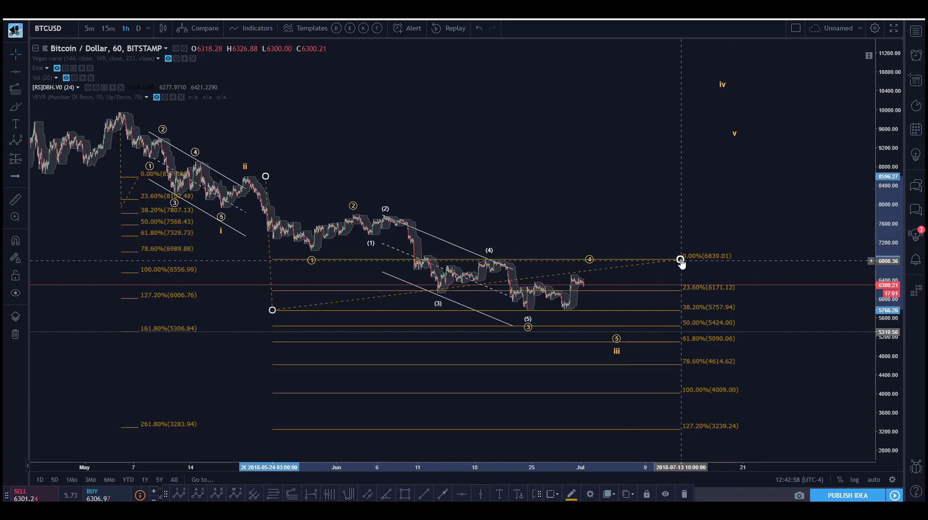
{"action": "key", "text": "Delete"}
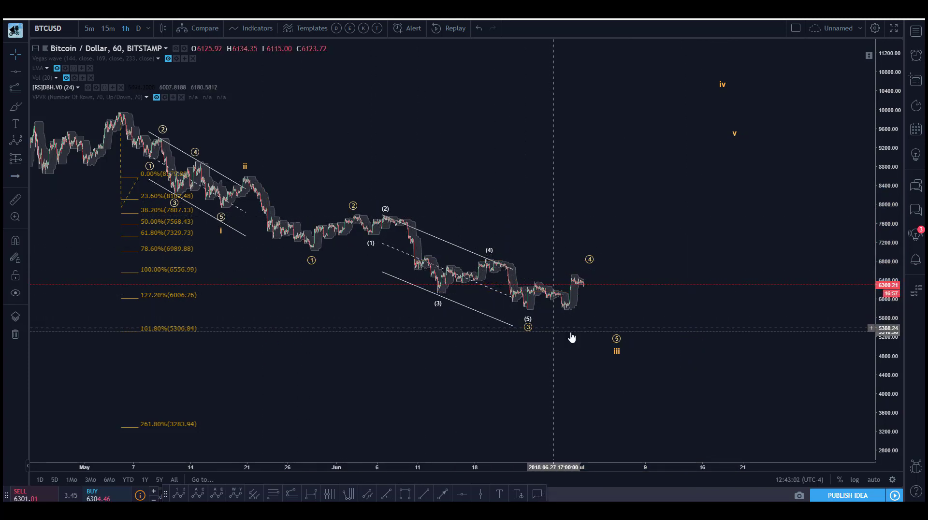
Step: Place the circled point 5 label on the 161.8% horizontal line and the orange wave iii point at about 5,194 on 5 July
{"action": "left_click", "coordinate": [616, 338]}
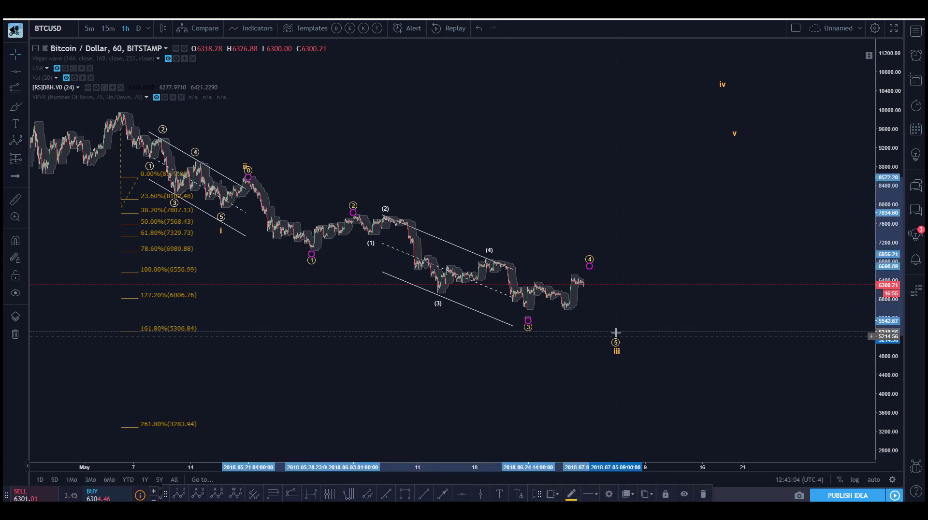
{"action": "left_click_drag", "start_coordinate": [615, 326], "coordinate": [615, 336]}
{"action": "left_click", "coordinate": [617, 353]}
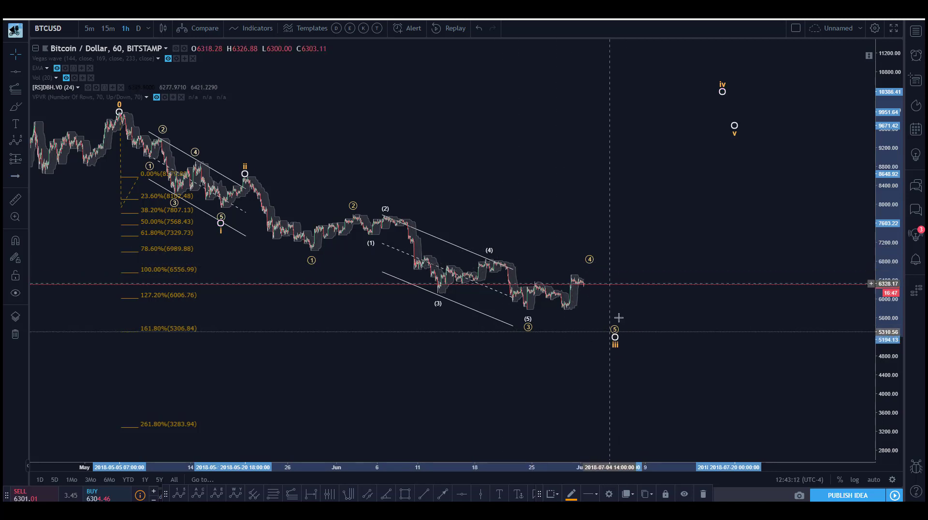
{"action": "left_click_drag", "start_coordinate": [421, 375], "coordinate": [525, 397]}
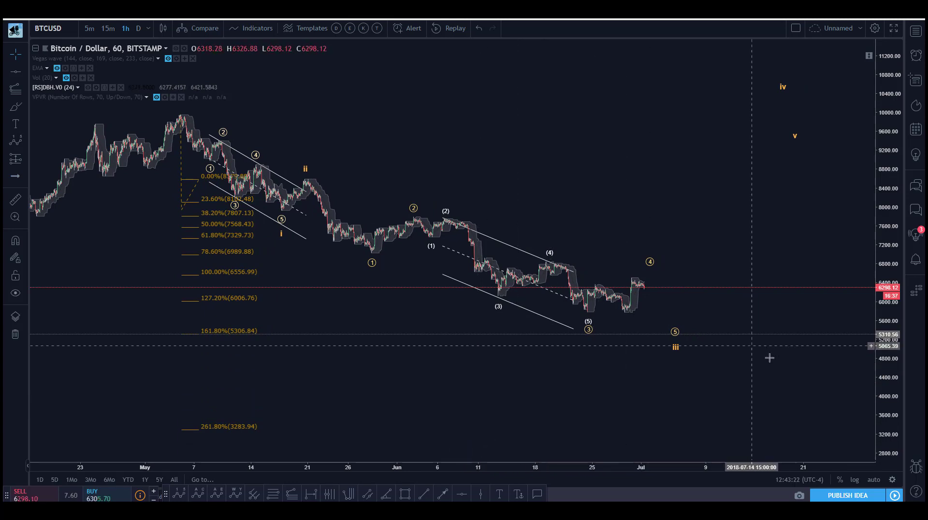
{"action": "left_click_drag", "start_coordinate": [696, 420], "coordinate": [679, 416]}
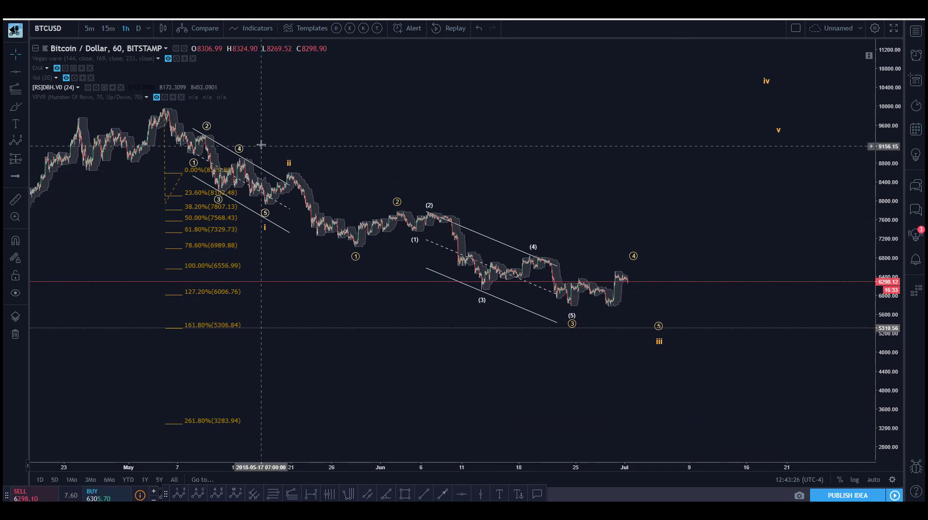
{"action": "left_click", "coordinate": [276, 172]}
{"action": "left_click", "coordinate": [632, 337]}
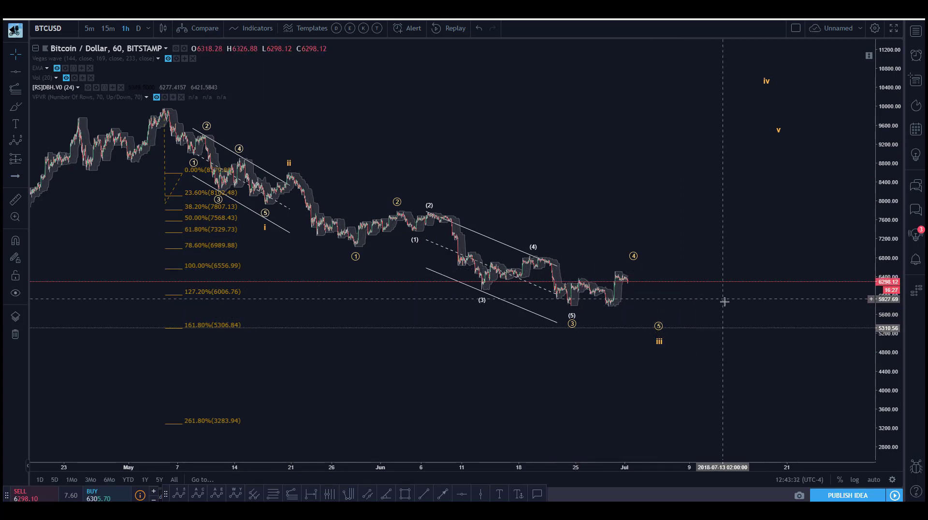
{"action": "left_click_drag", "start_coordinate": [717, 303], "coordinate": [663, 306]}
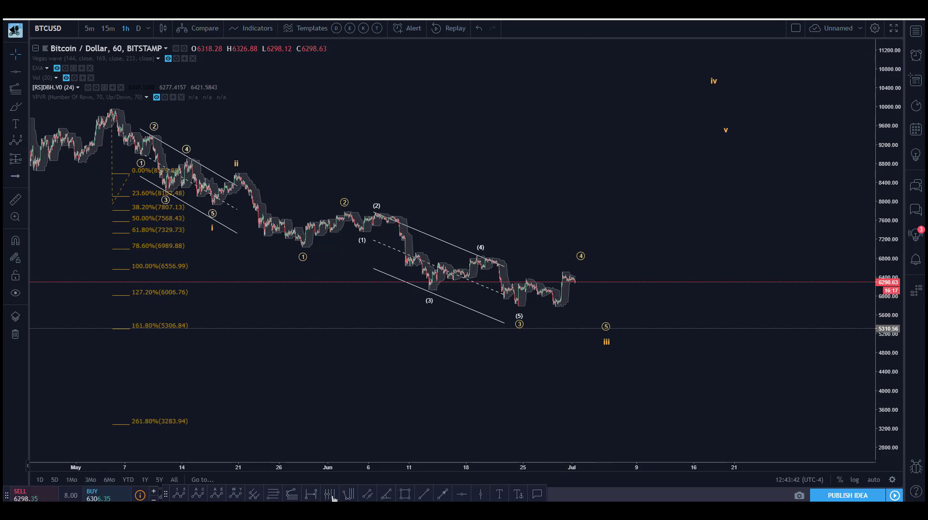
Step: Draw a horizontal parallel channel from the 24 June low to 14 July, spanning about 5,722 to 6,846
{"action": "left_click", "coordinate": [366, 494]}
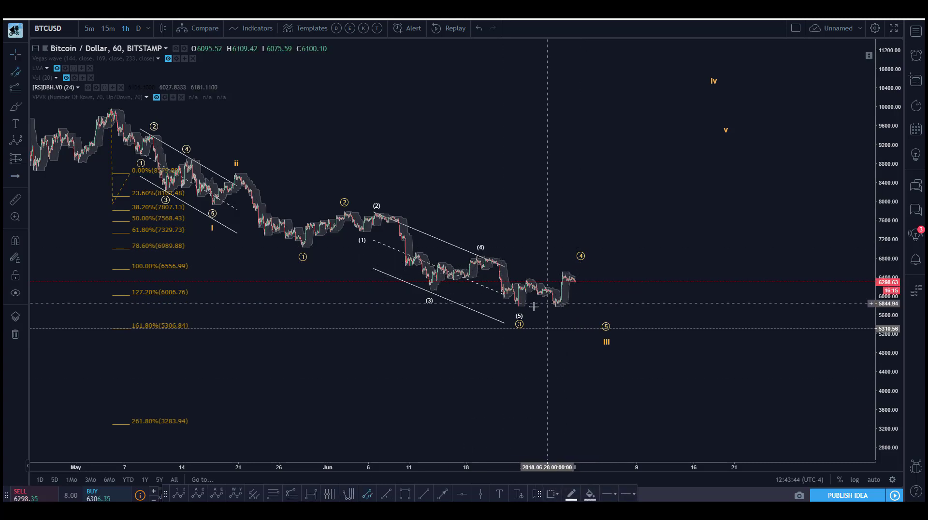
{"action": "left_click", "coordinate": [514, 308]}
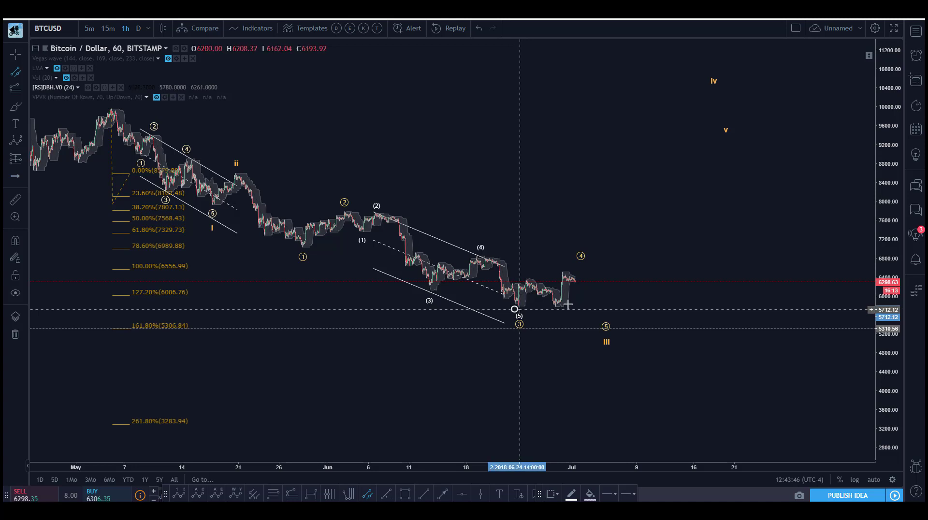
{"action": "left_click", "coordinate": [696, 308]}
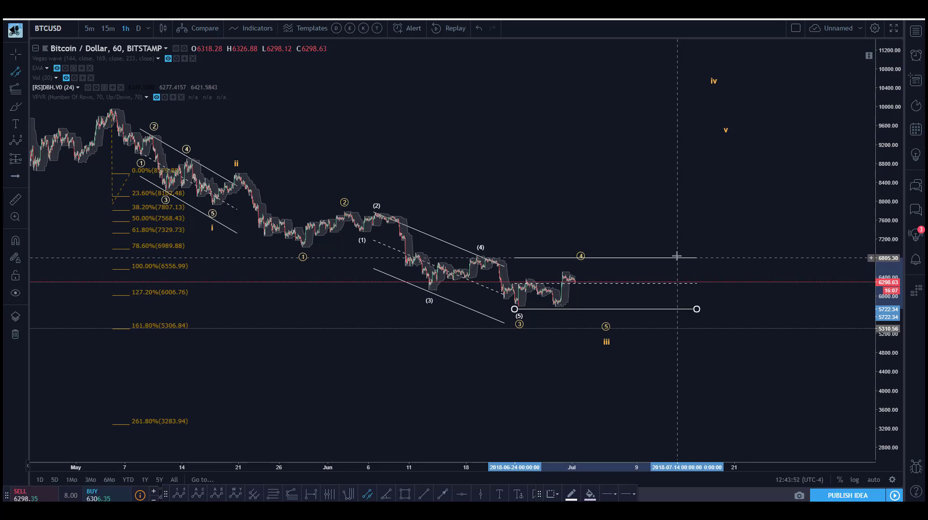
{"action": "left_click", "coordinate": [675, 255]}
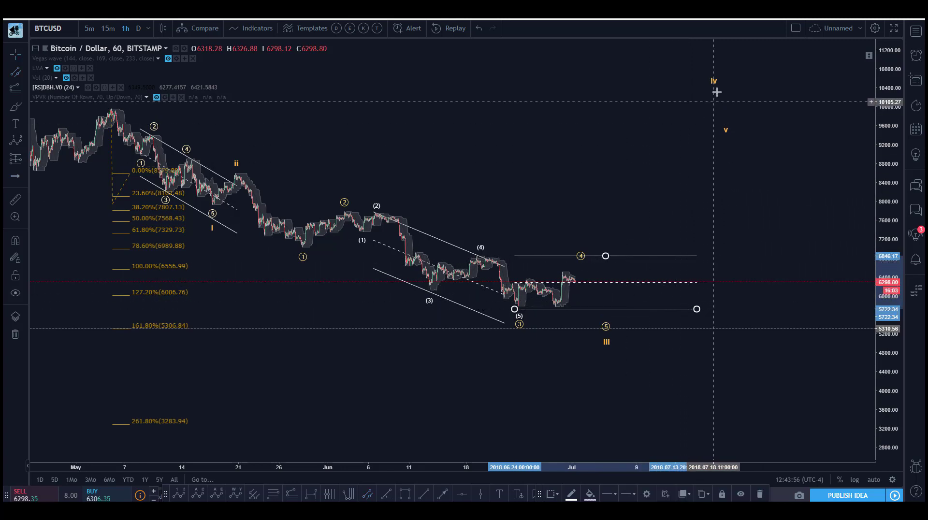
Step: Move the orange wave iv point to about 6,713 on 12 July, near the horizontal channel's upper line
{"action": "mouse_move", "coordinate": [715, 86]}
{"action": "left_mouse_down"}
{"action": "mouse_move", "coordinate": [677, 246]}
{"action": "mouse_move", "coordinate": [661, 261]}
{"action": "left_mouse_up"}
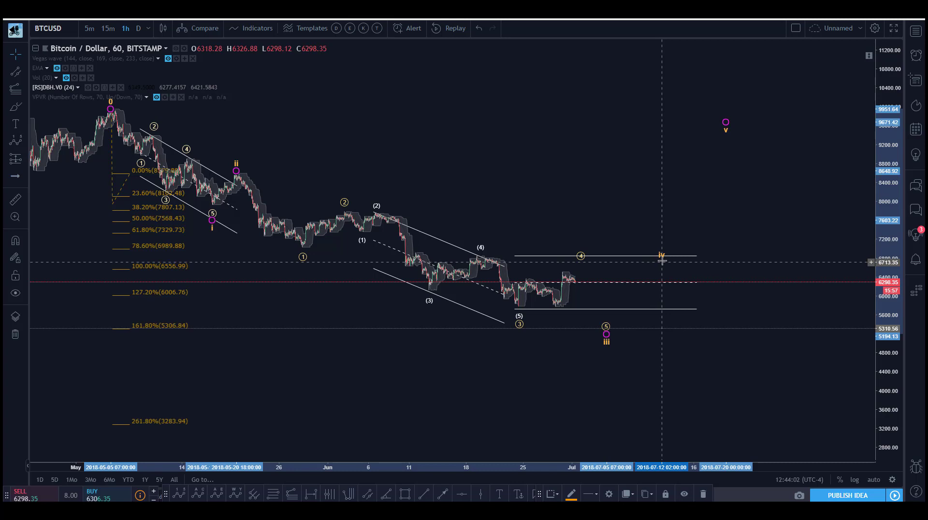
{"action": "left_click", "coordinate": [569, 193]}
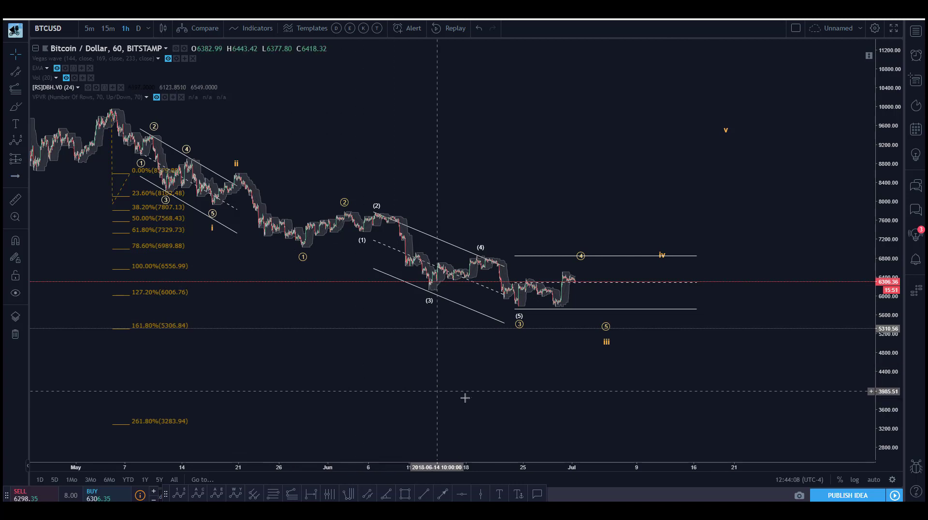
Step: Draw a trend-based Fib extension from about 9,952 down to 7,909 on 11 July, with its third point at 6,826 on 21 July
{"action": "left_click", "coordinate": [292, 494]}
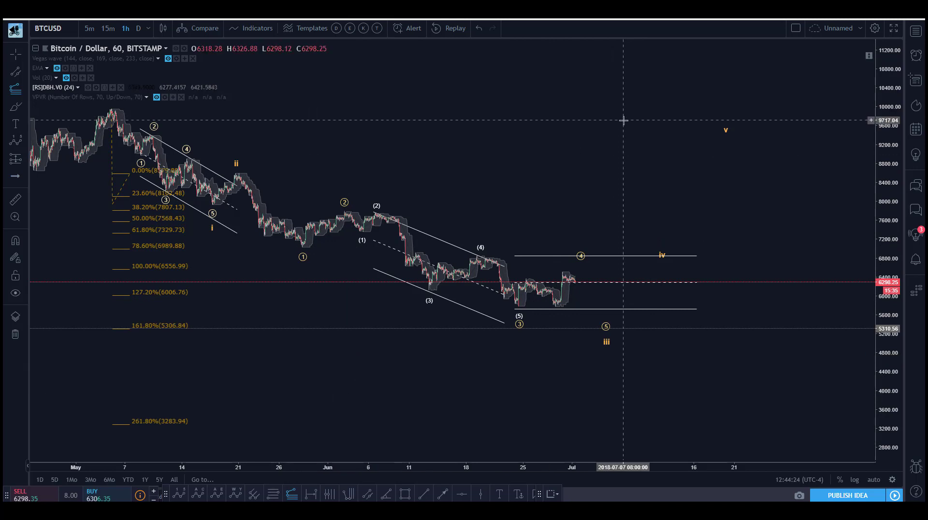
{"action": "left_click", "coordinate": [655, 108]}
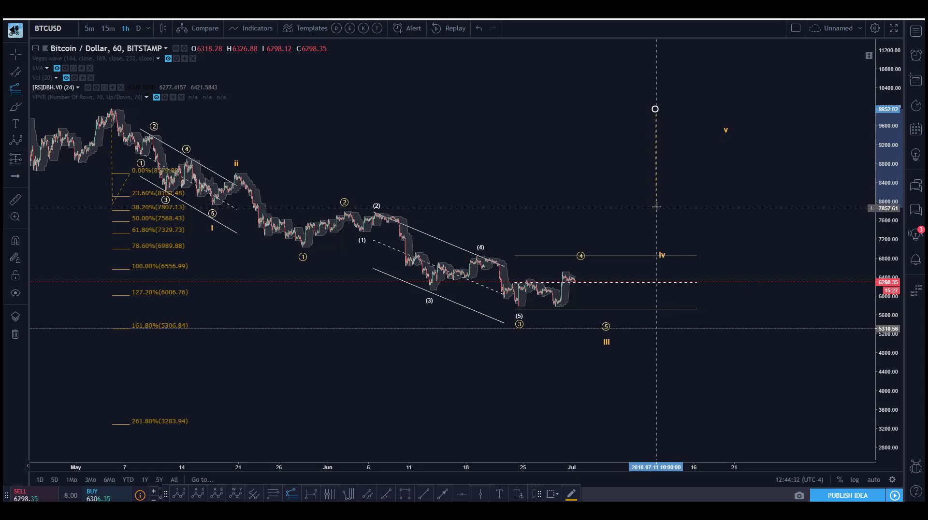
{"action": "left_click", "coordinate": [655, 205]}
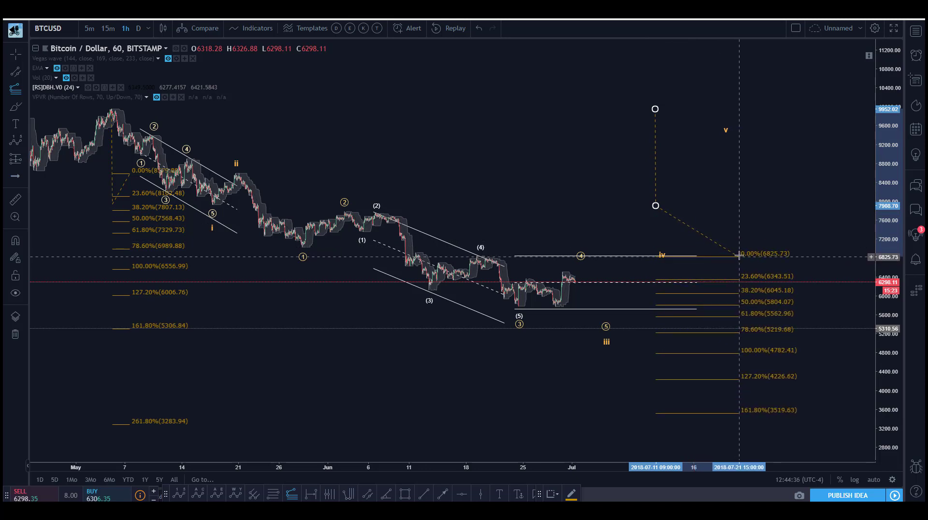
{"action": "left_click", "coordinate": [739, 256]}
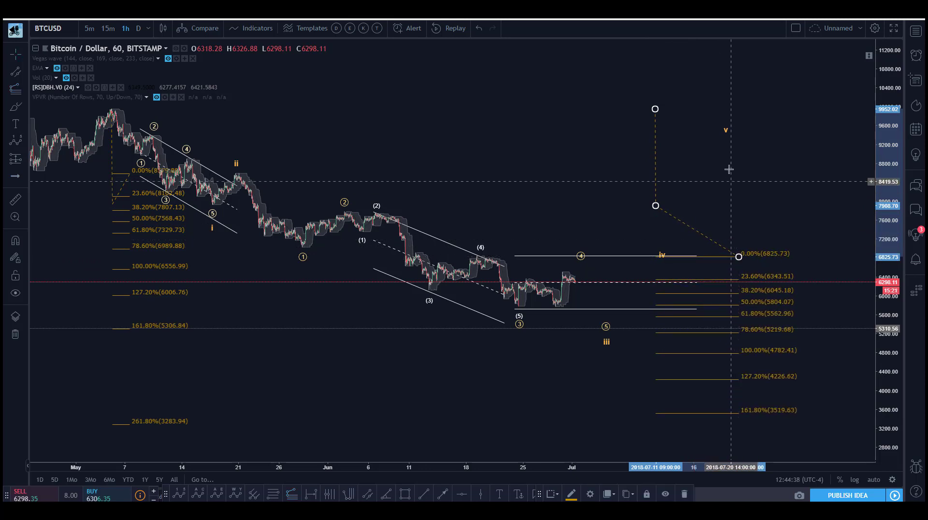
Step: Move the orange wave v point to about 5,017 on 18 July, near the new extension's 100% level
{"action": "left_click_drag", "start_coordinate": [727, 133], "coordinate": [718, 348]}
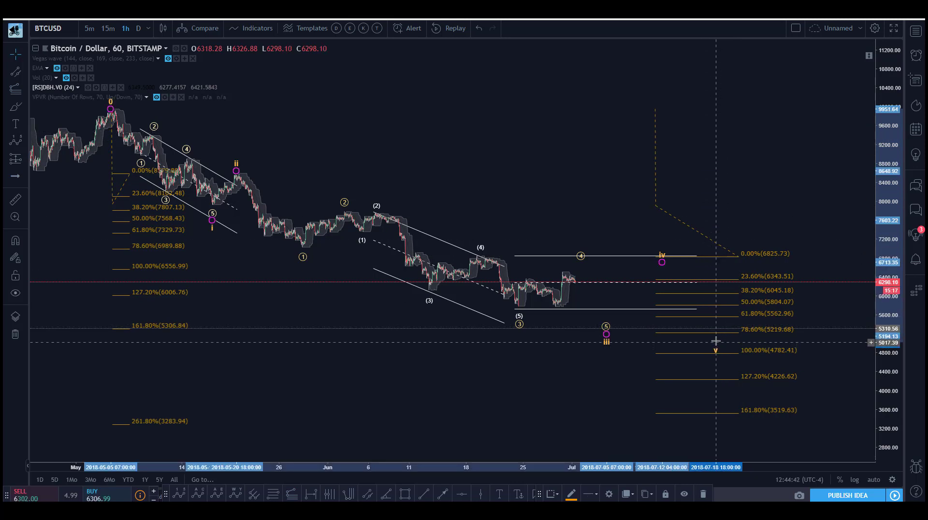
{"action": "left_click", "coordinate": [716, 367]}
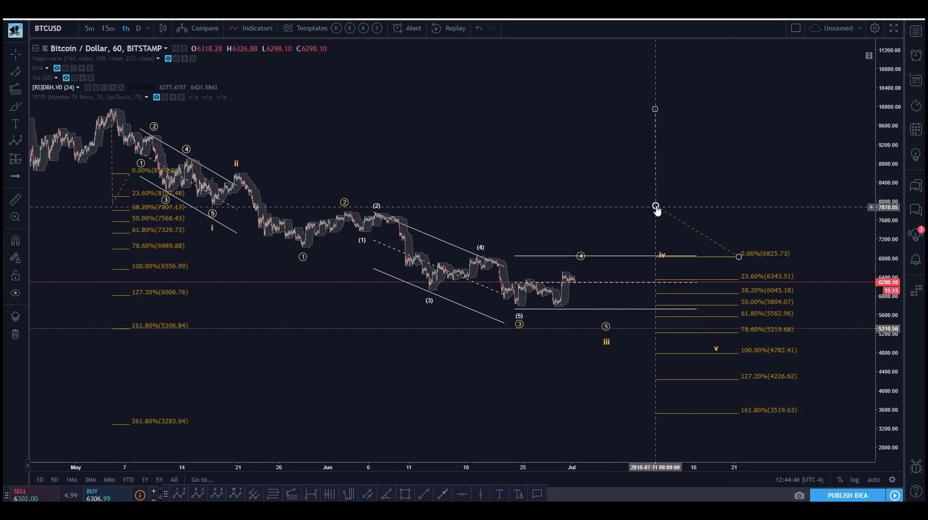
Step: Lower the July Fib extension's second point to about 5,314 and move the orange wave v point to about 4,476 on 20 July
{"action": "mouse_move", "coordinate": [656, 207]}
{"action": "left_mouse_down"}
{"action": "mouse_move", "coordinate": [666, 315]}
{"action": "mouse_move", "coordinate": [652, 327]}
{"action": "left_mouse_up"}
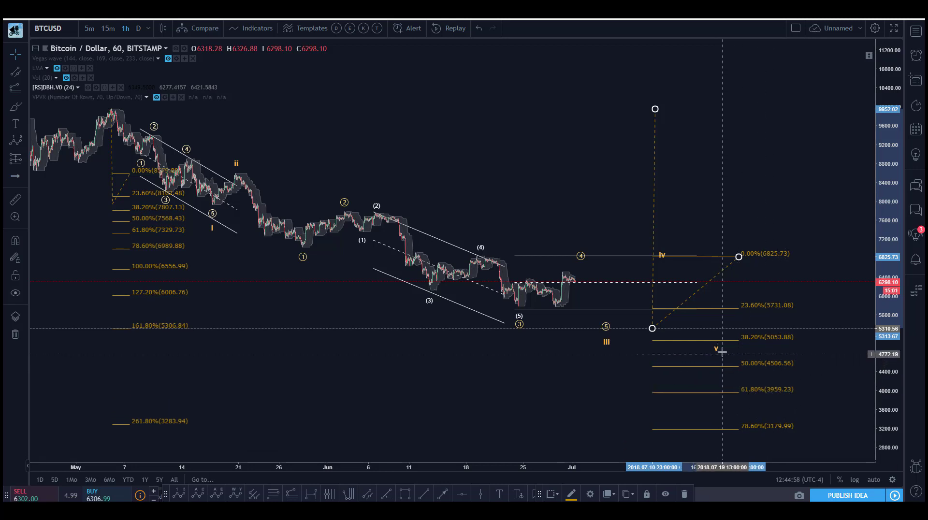
{"action": "mouse_move", "coordinate": [716, 350]}
{"action": "left_click_drag", "start_coordinate": [714, 347], "coordinate": [725, 373]}
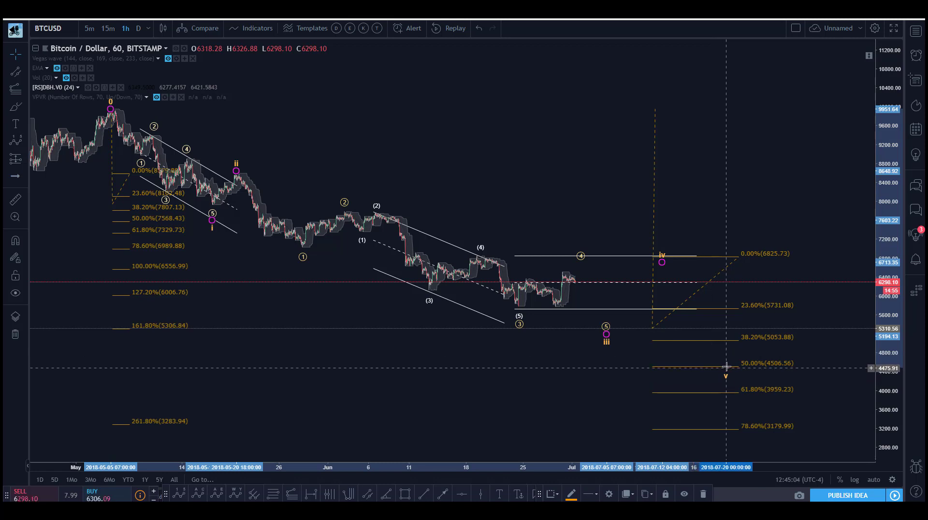
{"action": "left_click", "coordinate": [585, 394]}
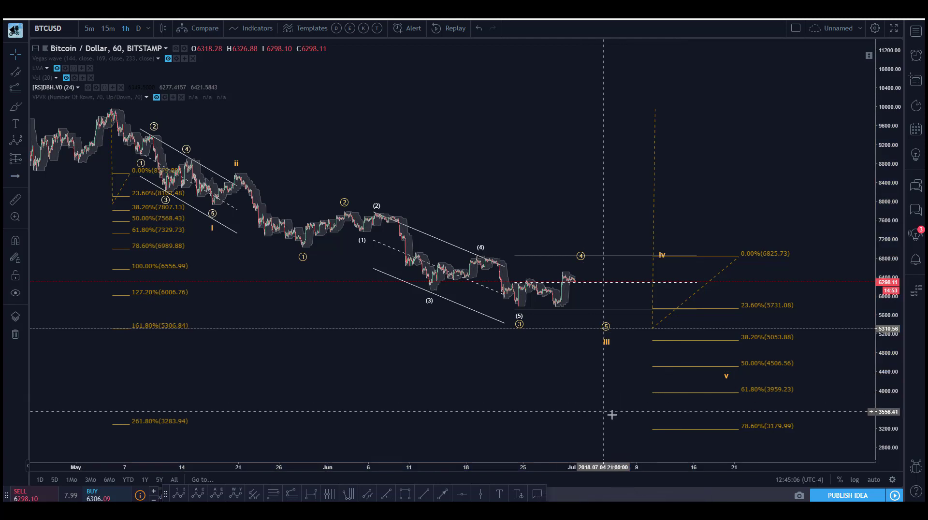
Step: Delete the July Fib extension projected from wave iv
{"action": "left_click", "coordinate": [747, 341]}
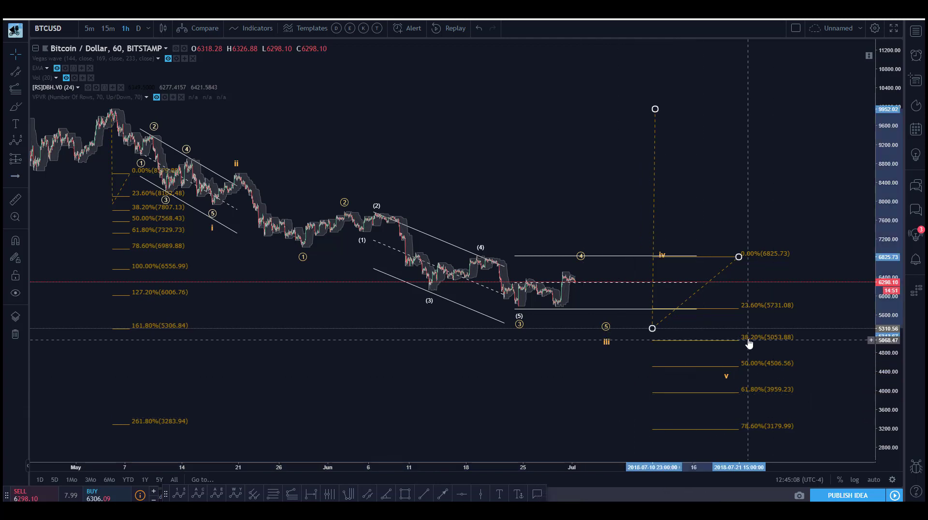
{"action": "key", "text": "Delete"}
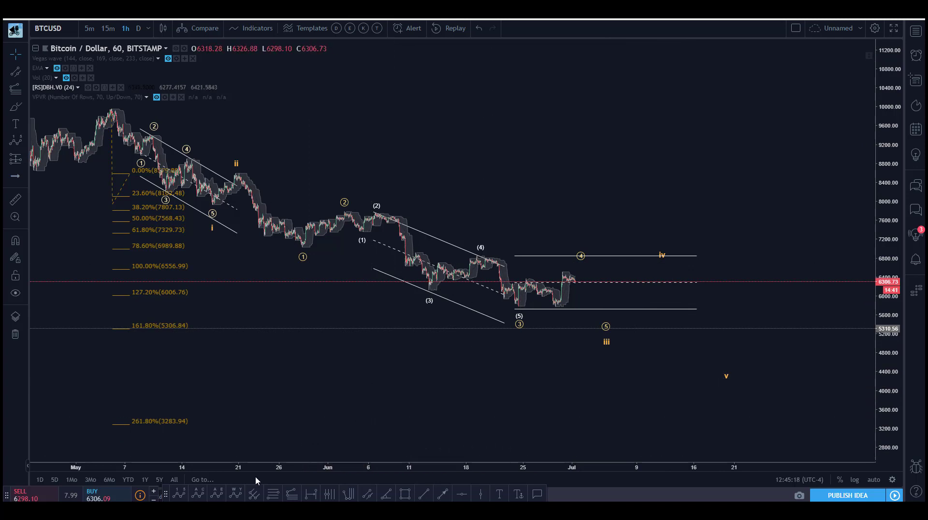
{"action": "scroll", "coordinate": [262, 469], "scroll_direction": "down", "scroll_amount": 3}
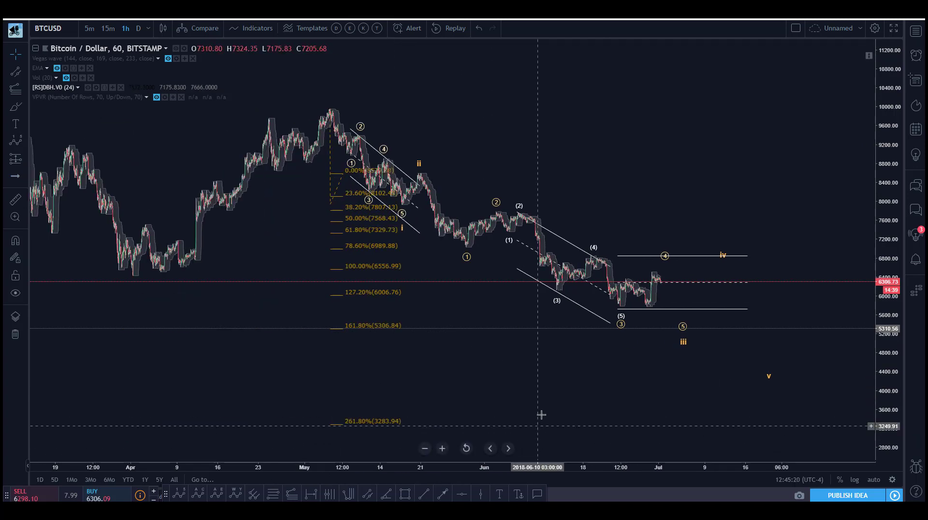
{"action": "left_click_drag", "start_coordinate": [536, 405], "coordinate": [529, 437]}
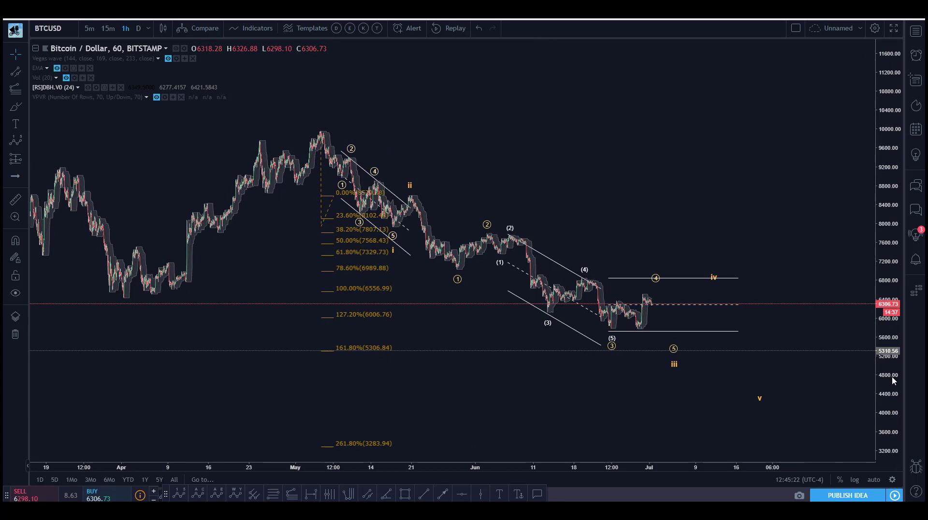
{"action": "left_click_drag", "start_coordinate": [893, 380], "coordinate": [806, 233]}
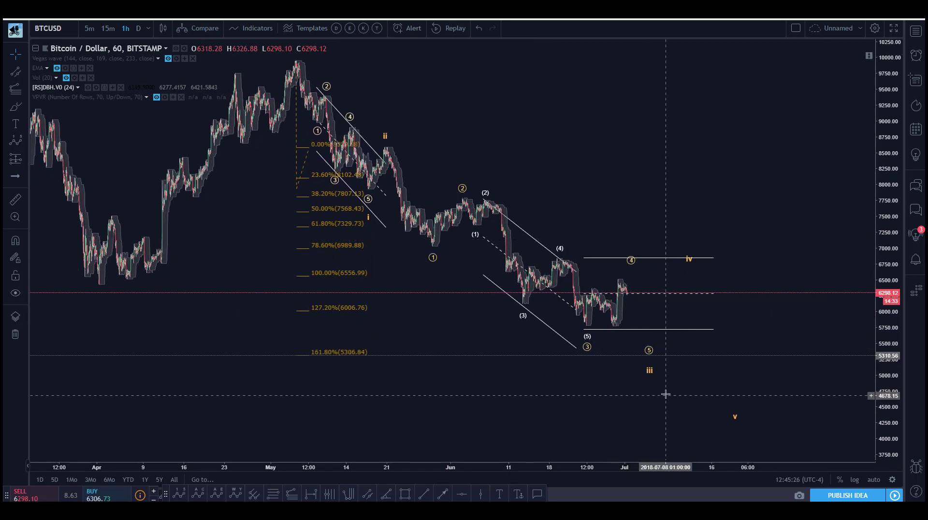
Step: Turn on the connecting wave lines for the orange 0–v Elliott count
{"action": "right_click", "coordinate": [689, 263]}
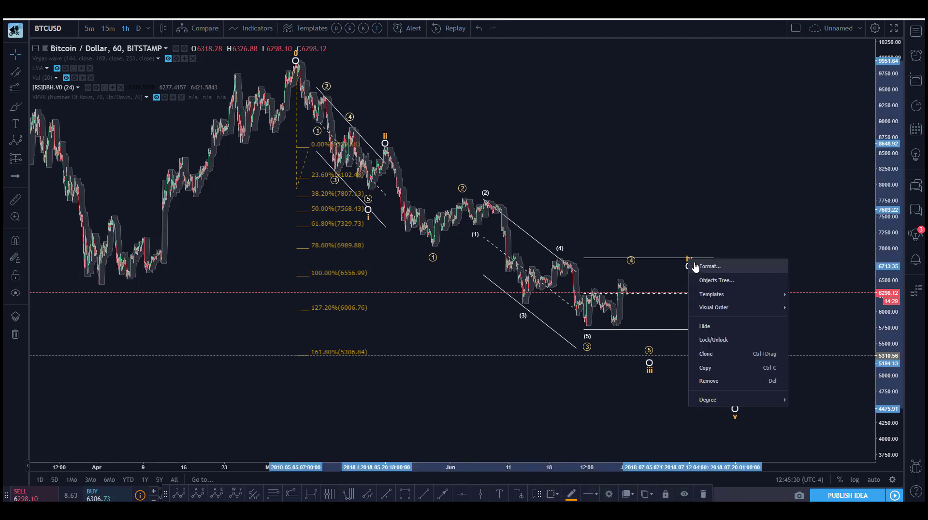
{"action": "left_click", "coordinate": [699, 266]}
{"action": "left_click", "coordinate": [383, 282]}
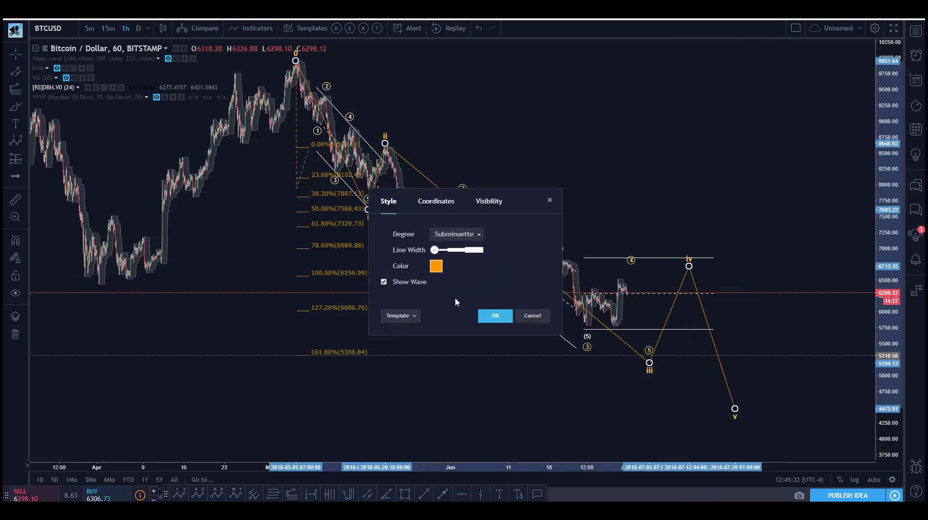
{"action": "left_click", "coordinate": [481, 317]}
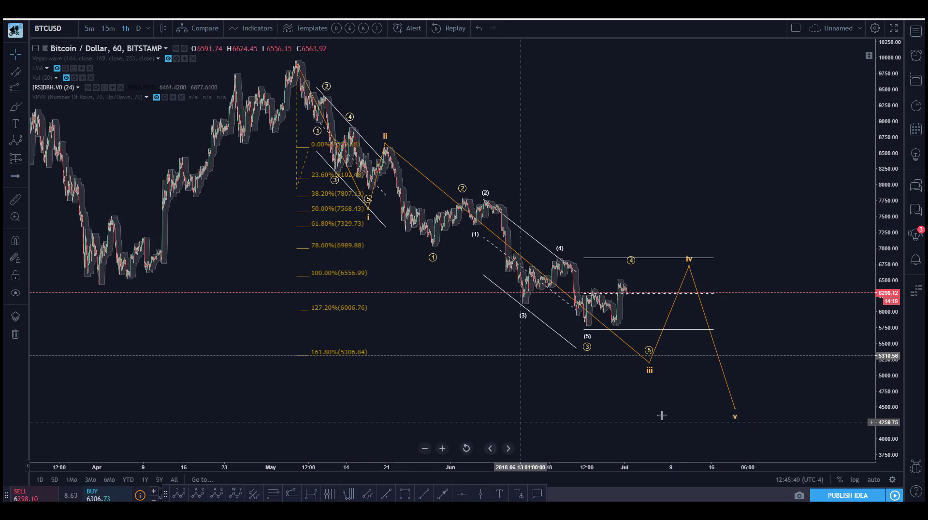
Step: Move the orange wave iv point to about 6,760 on 16 July and shift the v point further right to about 4,518
{"action": "left_click_drag", "start_coordinate": [733, 410], "coordinate": [790, 405]}
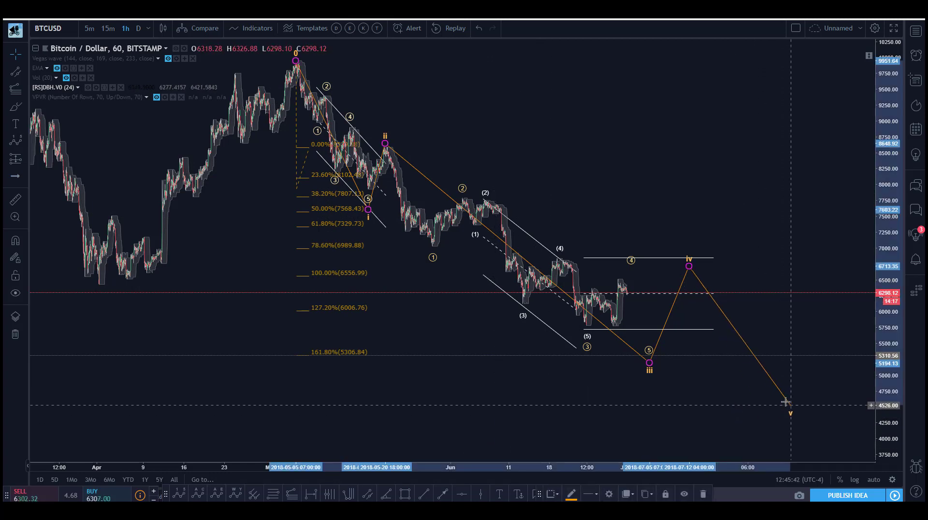
{"action": "left_click_drag", "start_coordinate": [688, 265], "coordinate": [715, 263]}
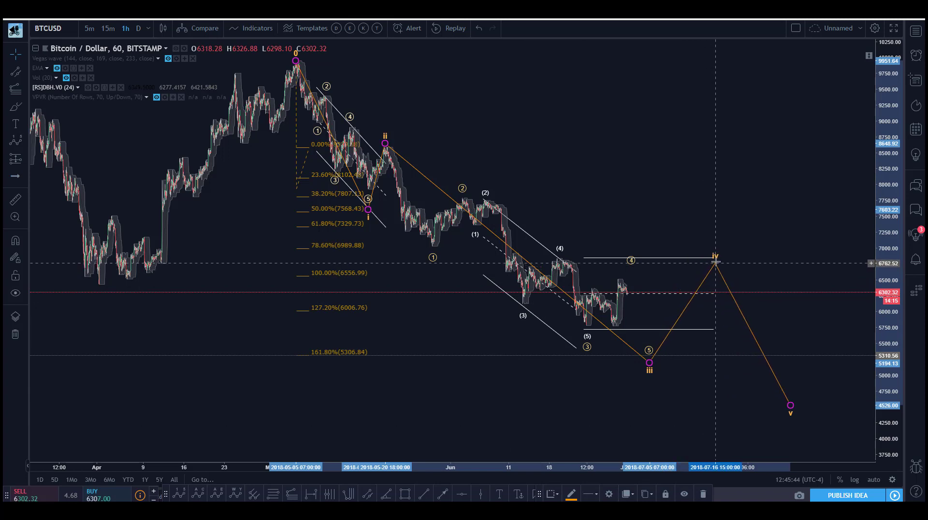
{"action": "left_click_drag", "start_coordinate": [790, 406], "coordinate": [849, 403]}
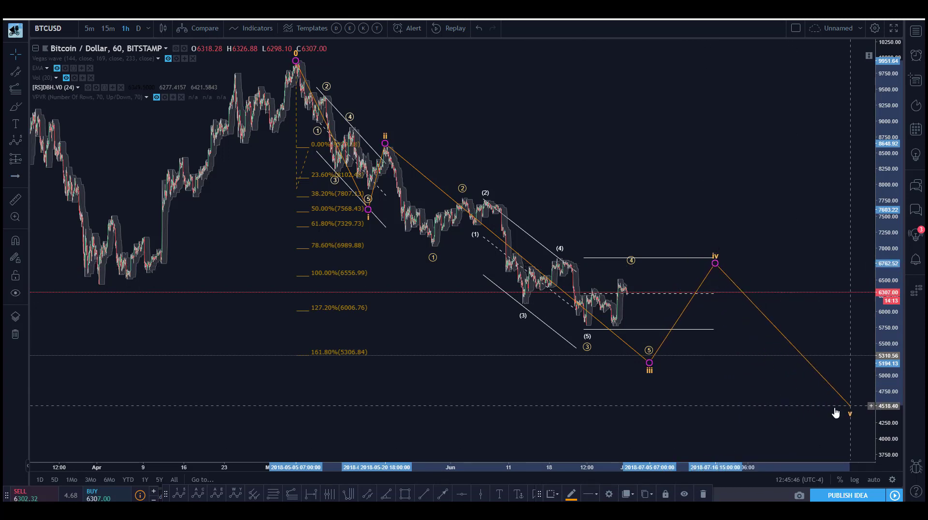
Step: Delete the May Fib extension, the orange i–v wave count and the horizontal channel around the latest price range
{"action": "left_click_drag", "start_coordinate": [584, 394], "coordinate": [546, 393]}
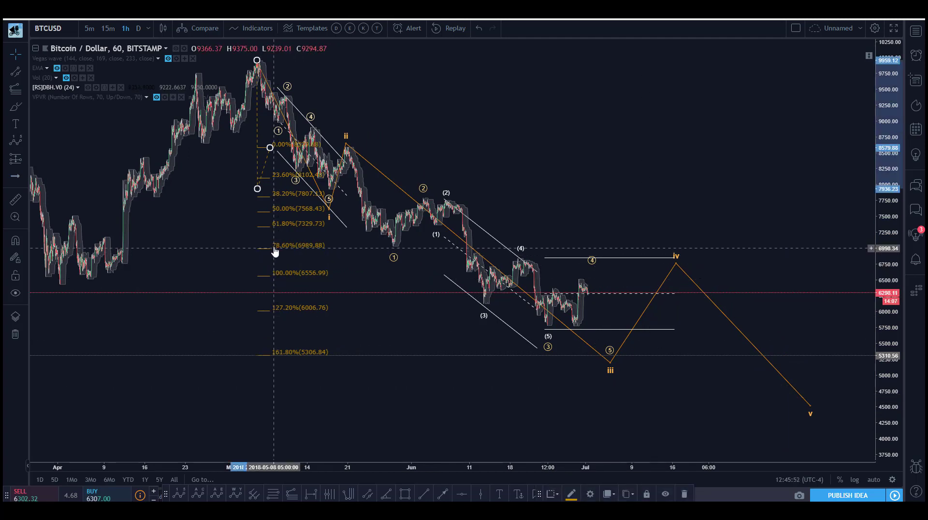
{"action": "key", "text": "Delete"}
{"action": "left_click_drag", "start_coordinate": [375, 331], "coordinate": [347, 341]}
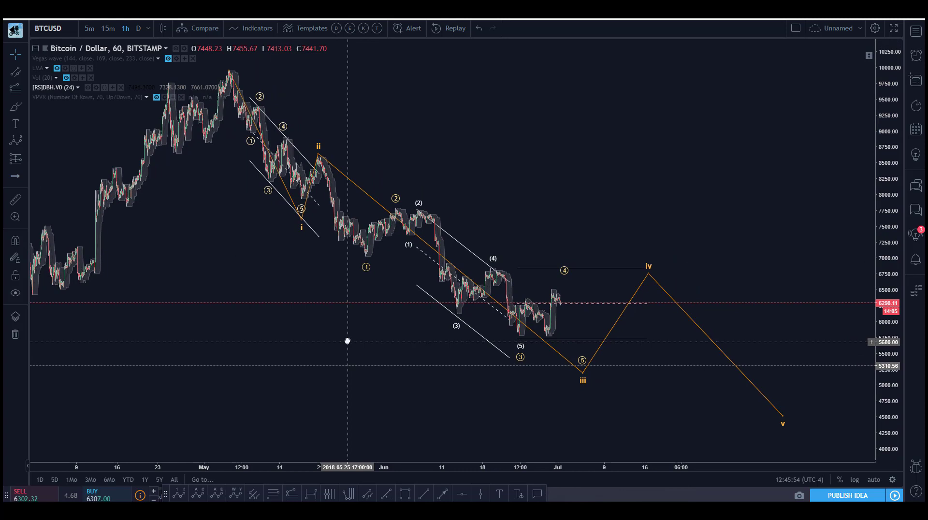
{"action": "left_click", "coordinate": [649, 274]}
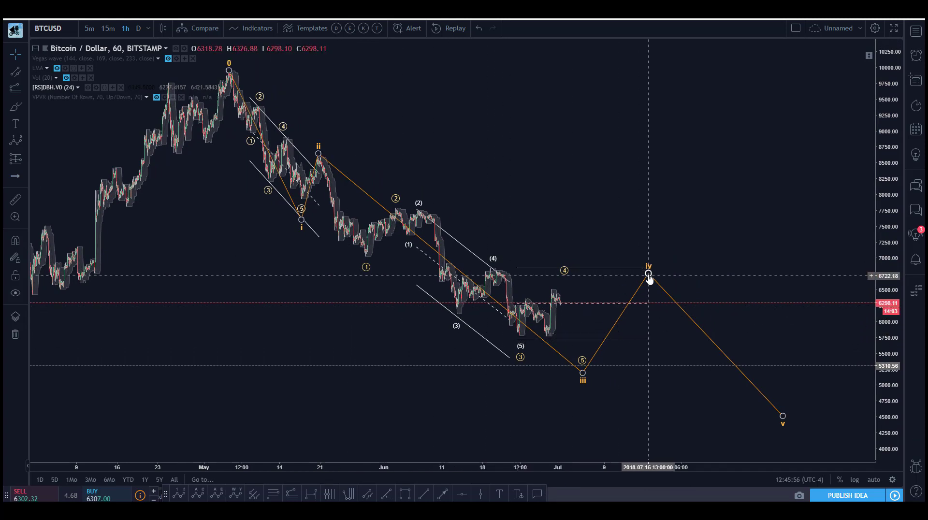
{"action": "key", "text": "Delete"}
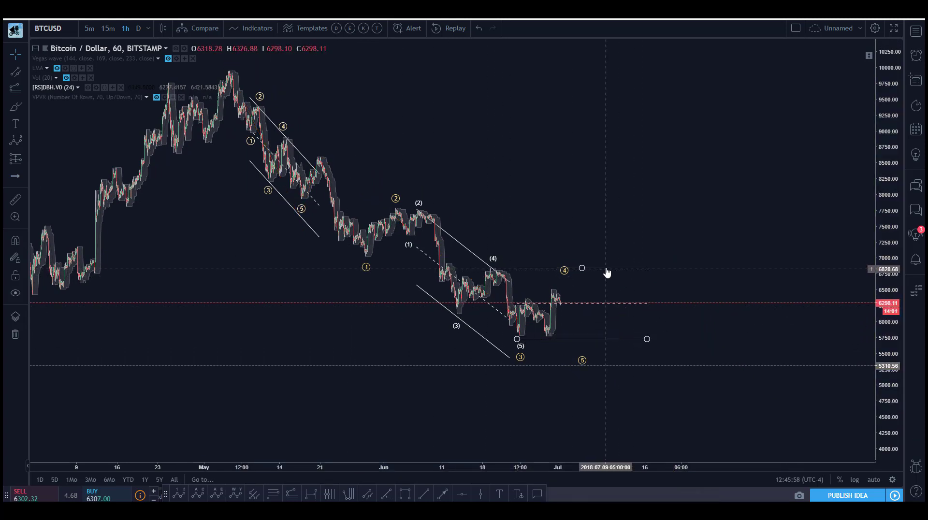
{"action": "key", "text": "Delete"}
Step: Try to delete the descending parallel channel along the May decline
{"action": "left_click", "coordinate": [306, 164]}
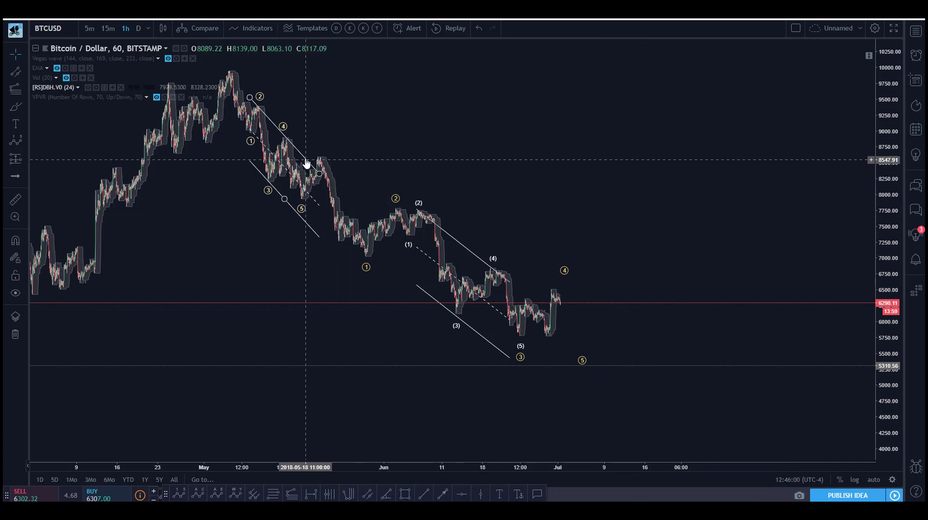
{"action": "key", "text": "Delete"}
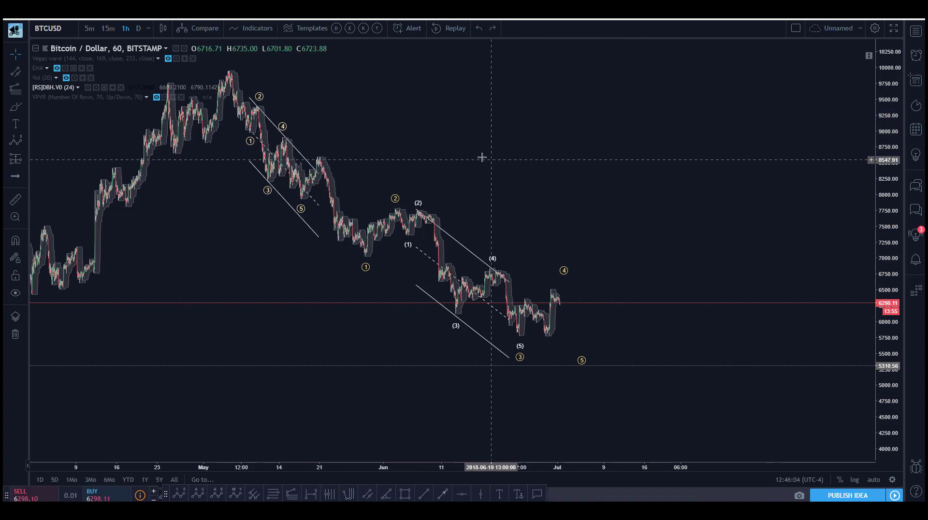
Step: Delete the yellow circled 0–5 wave count that starts at the 21 May high
{"action": "left_click_drag", "start_coordinate": [238, 269], "coordinate": [269, 294]}
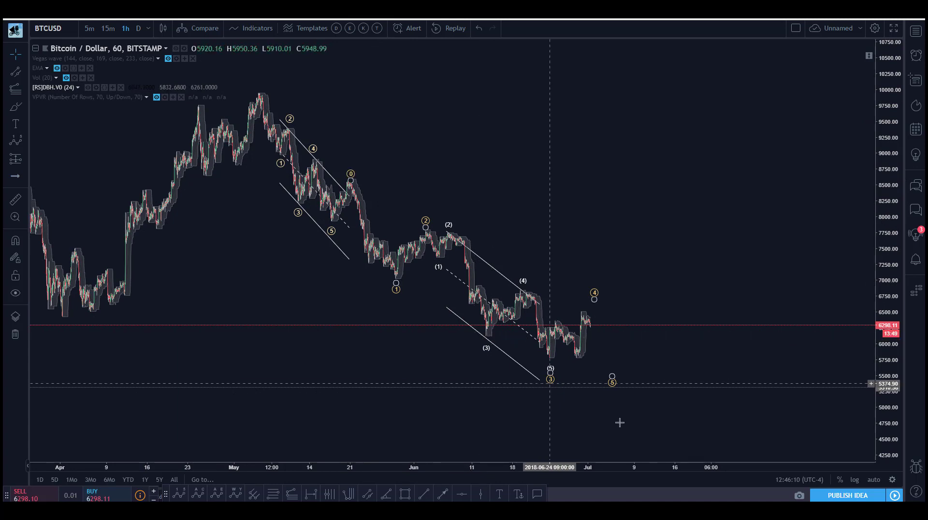
{"action": "left_click_drag", "start_coordinate": [682, 264], "coordinate": [664, 239]}
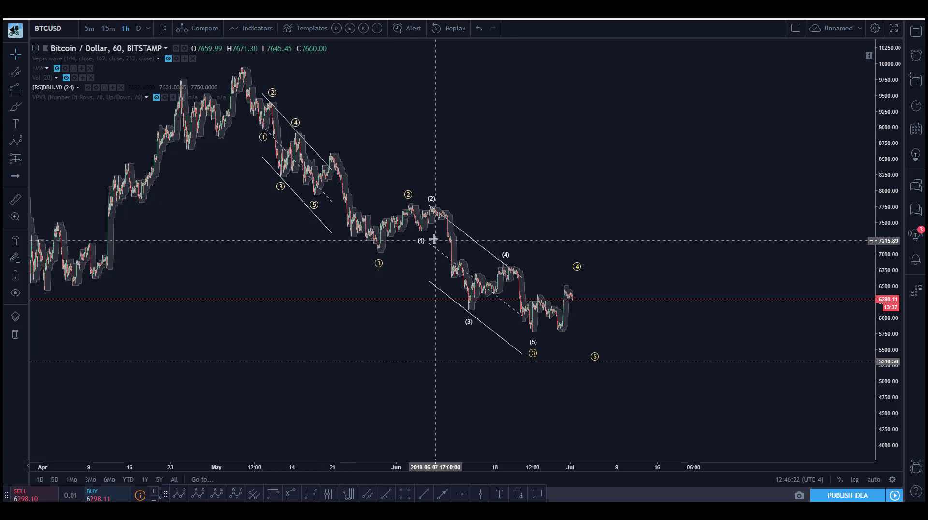
{"action": "left_click", "coordinate": [379, 262]}
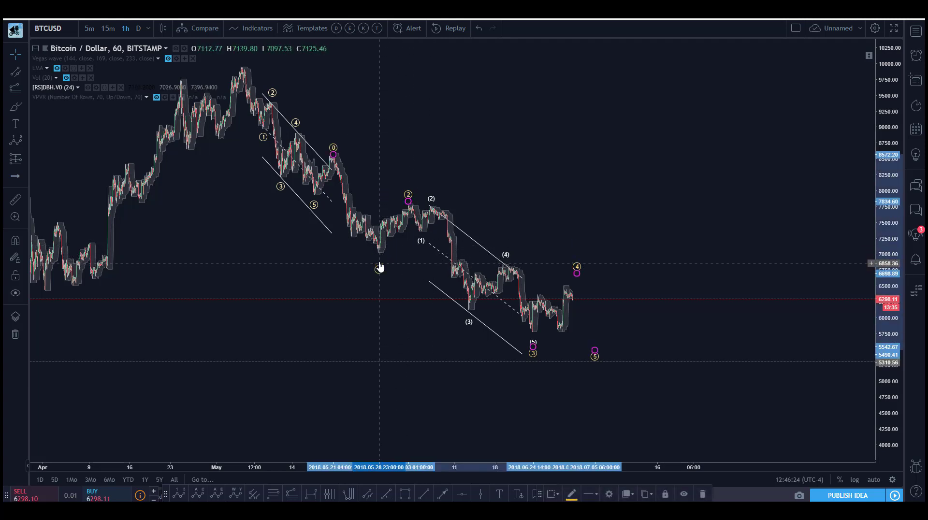
{"action": "key", "text": "Delete"}
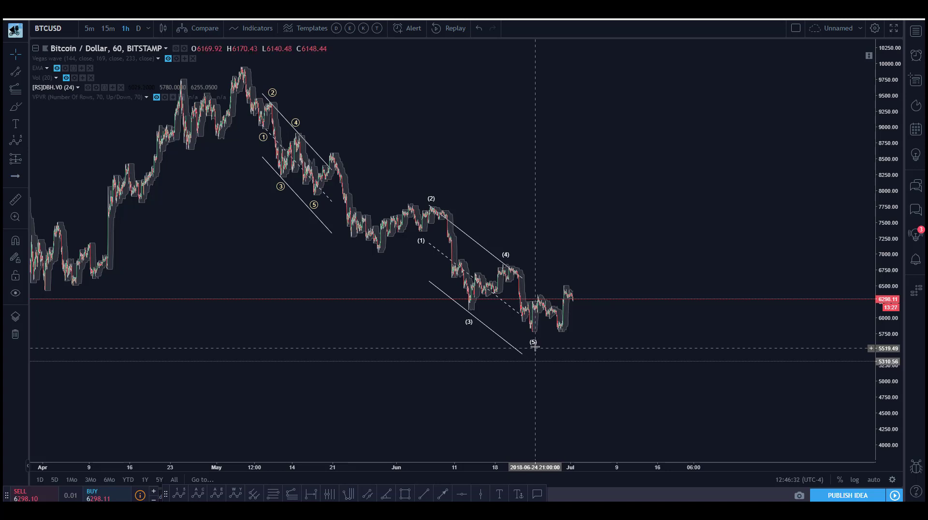
Step: Draw an ABC correction from about 9,984 on 4 May, with A near 7,565, B near 8,691 and C near 6,888 on 28 May
{"action": "left_click_drag", "start_coordinate": [269, 234], "coordinate": [269, 245]}
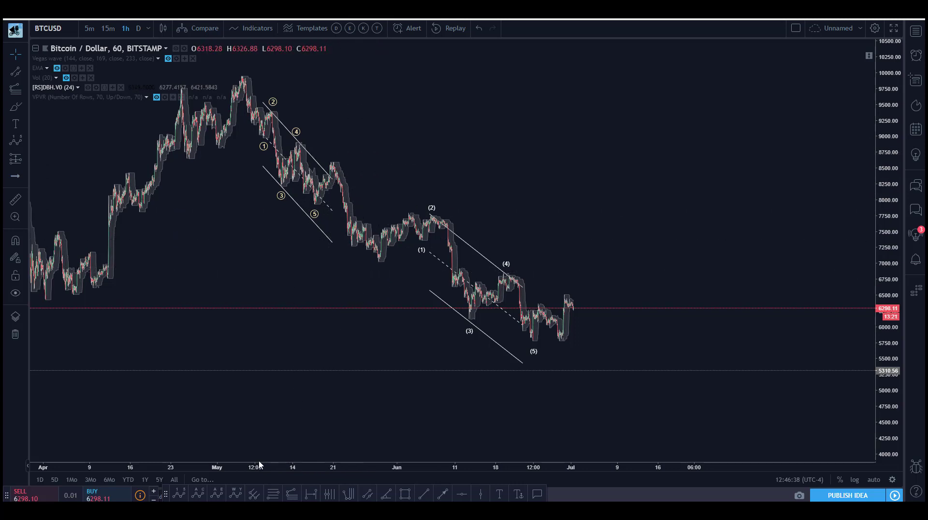
{"action": "left_click", "coordinate": [239, 72]}
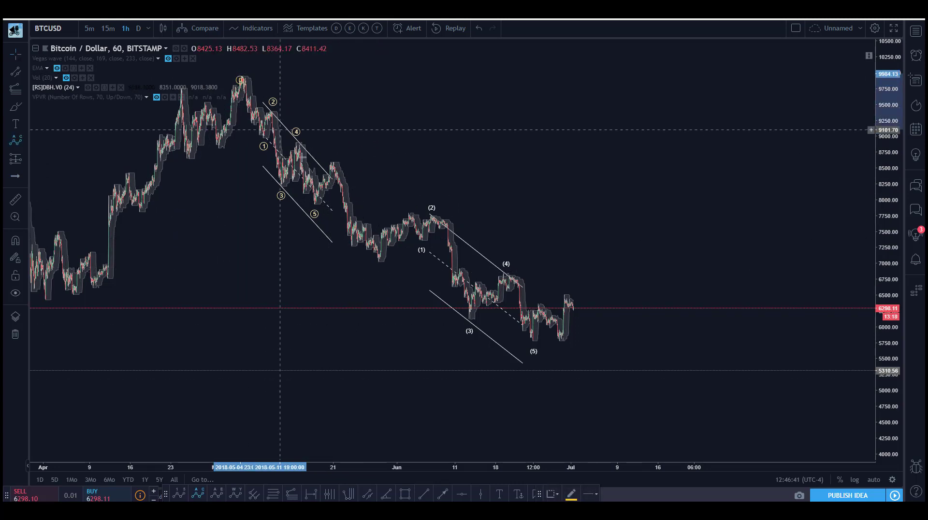
{"action": "left_click", "coordinate": [312, 234]}
{"action": "left_click", "coordinate": [330, 156]}
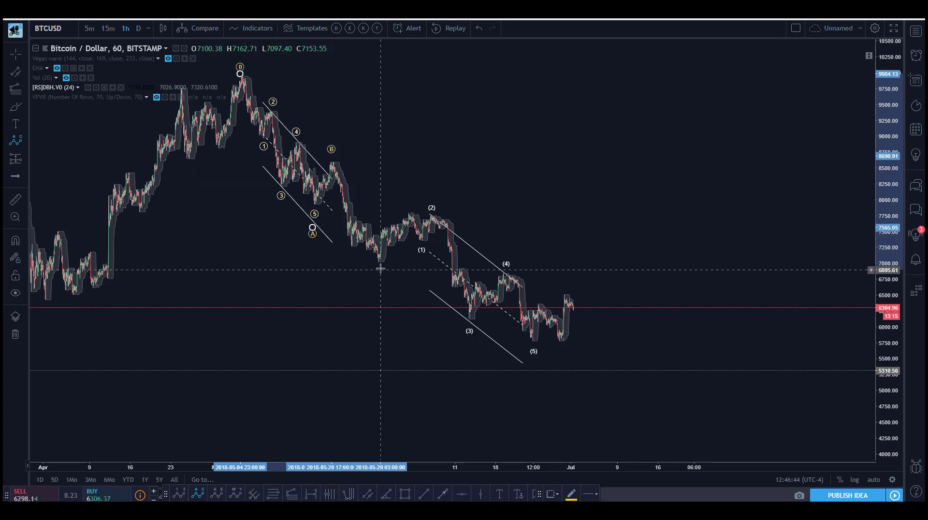
{"action": "left_click", "coordinate": [378, 269]}
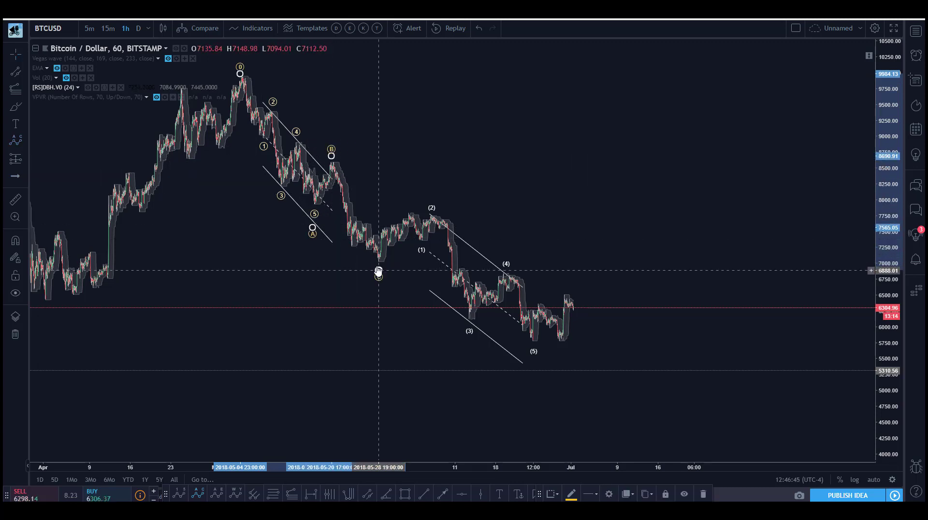
Step: Change the yellow 1–5 count inside the May channel to Submicro degree and white colour
{"action": "right_click", "coordinate": [314, 213]}
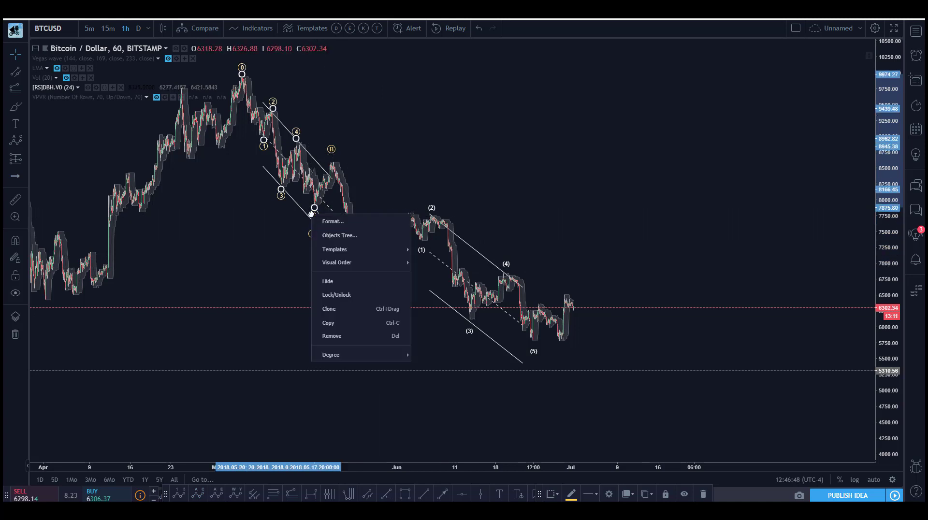
{"action": "left_click", "coordinate": [319, 220]}
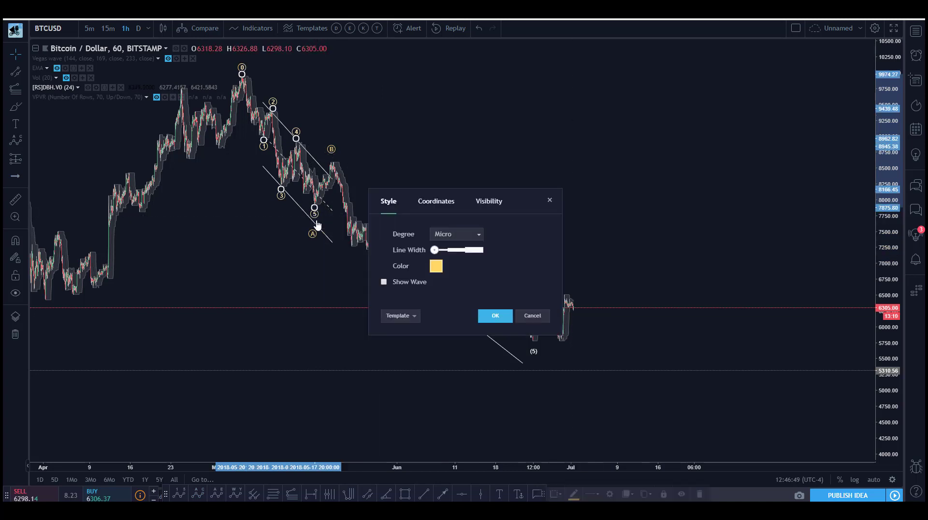
{"action": "left_click", "coordinate": [442, 237]}
{"action": "left_click", "coordinate": [457, 435]}
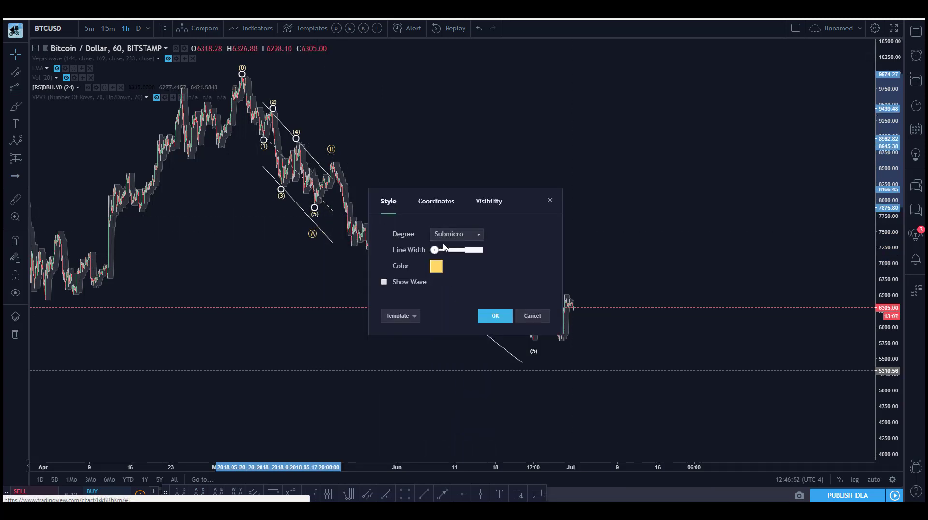
{"action": "left_click", "coordinate": [436, 266]}
{"action": "left_click", "coordinate": [514, 280]}
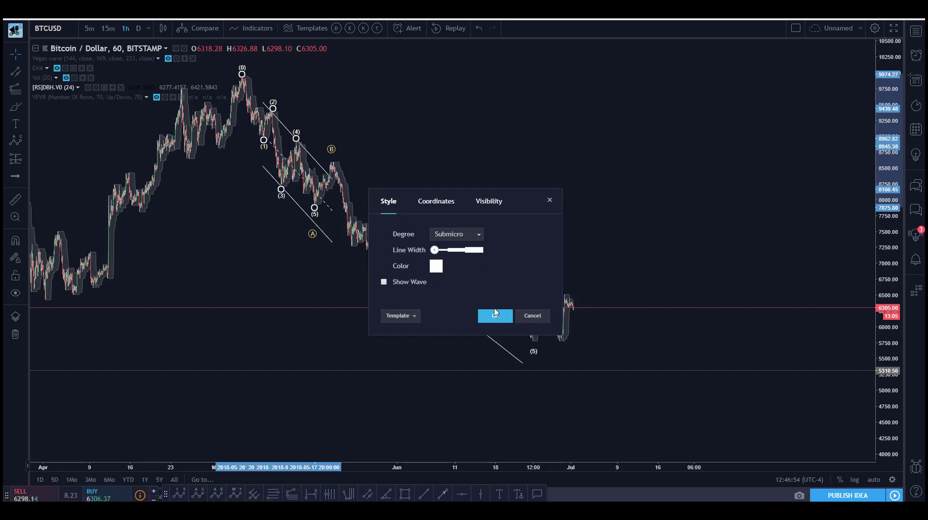
{"action": "left_click", "coordinate": [497, 315]}
Step: Draw a WXY pattern from about 9,970 on 4 May, with W near 6,616, X near 7,871 and Y near 4,699 on 8 July
{"action": "left_click_drag", "start_coordinate": [506, 317], "coordinate": [392, 300]}
{"action": "left_click_drag", "start_coordinate": [152, 261], "coordinate": [287, 248]}
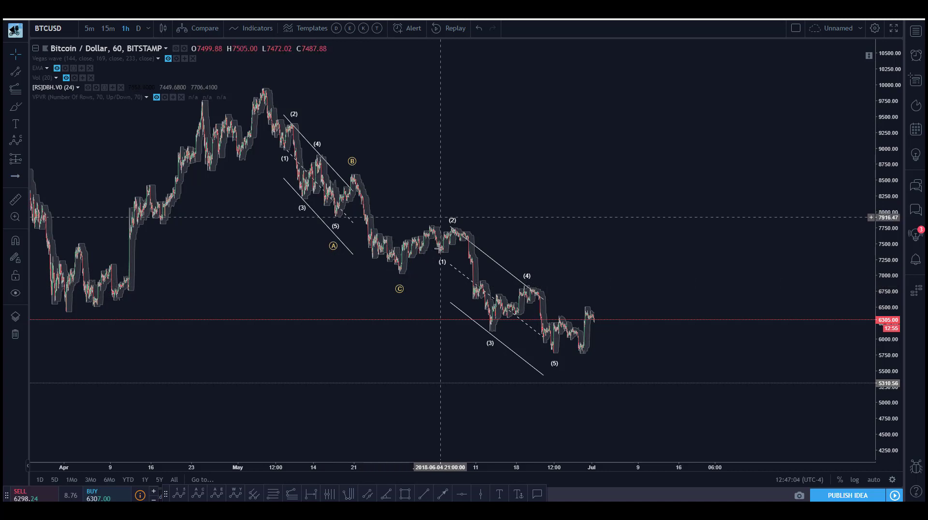
{"action": "left_click", "coordinate": [235, 494]}
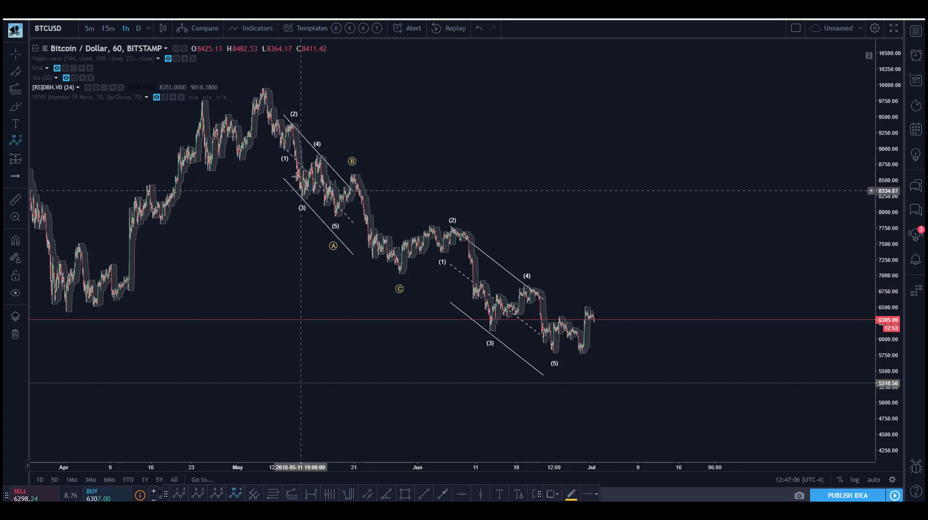
{"action": "left_click", "coordinate": [261, 85]}
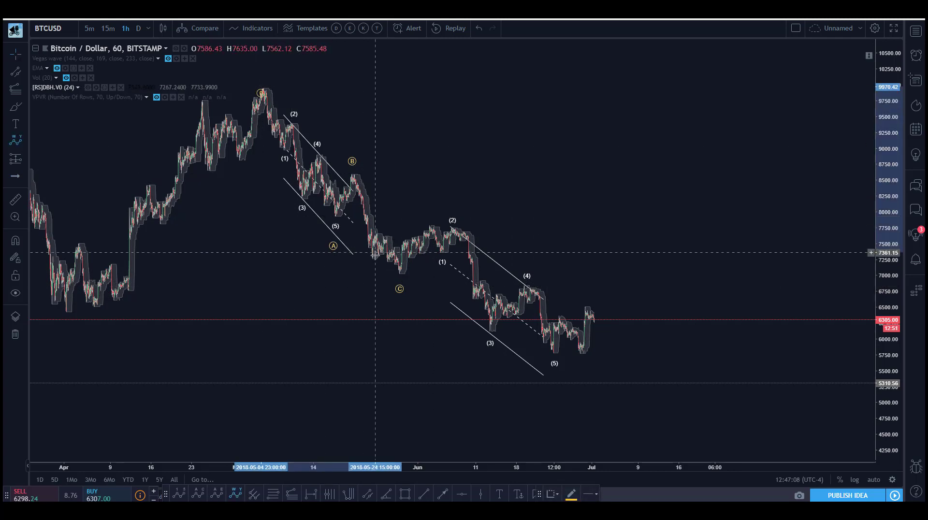
{"action": "left_click", "coordinate": [399, 299]}
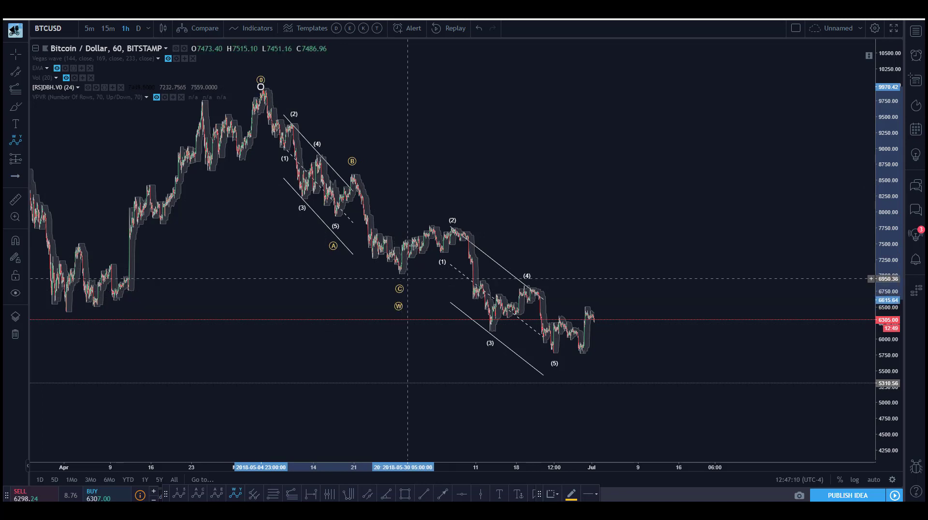
{"action": "left_click", "coordinate": [431, 219]}
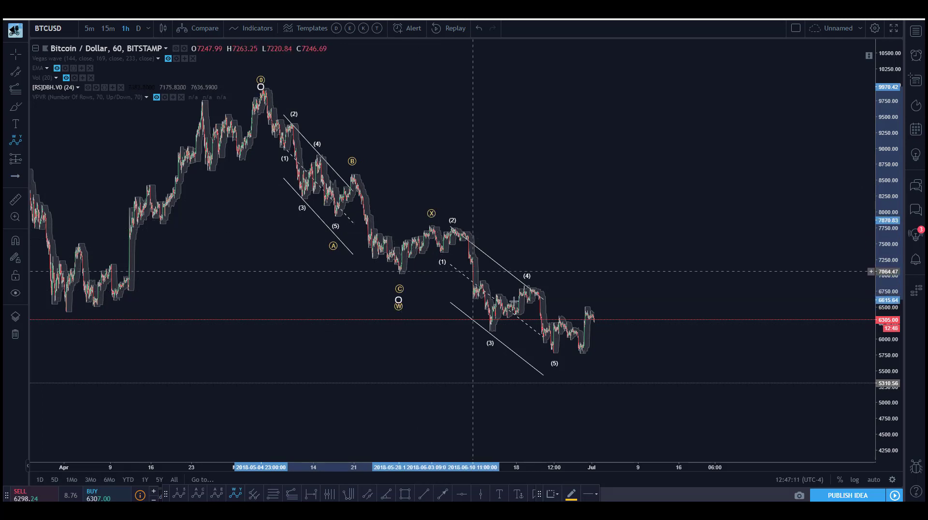
{"action": "left_click", "coordinate": [635, 421]}
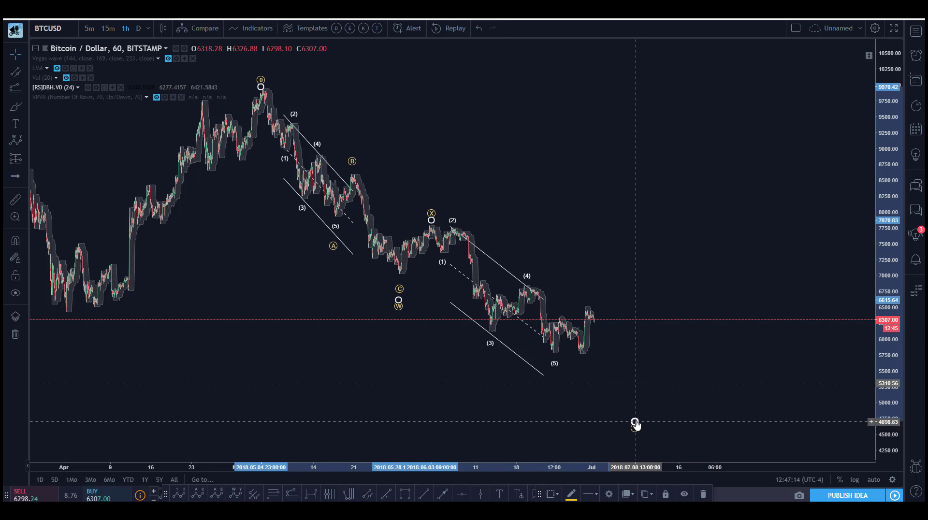
Step: Set the WXY pattern's colour to orange and its degree to Subminuette
{"action": "right_click", "coordinate": [634, 423]}
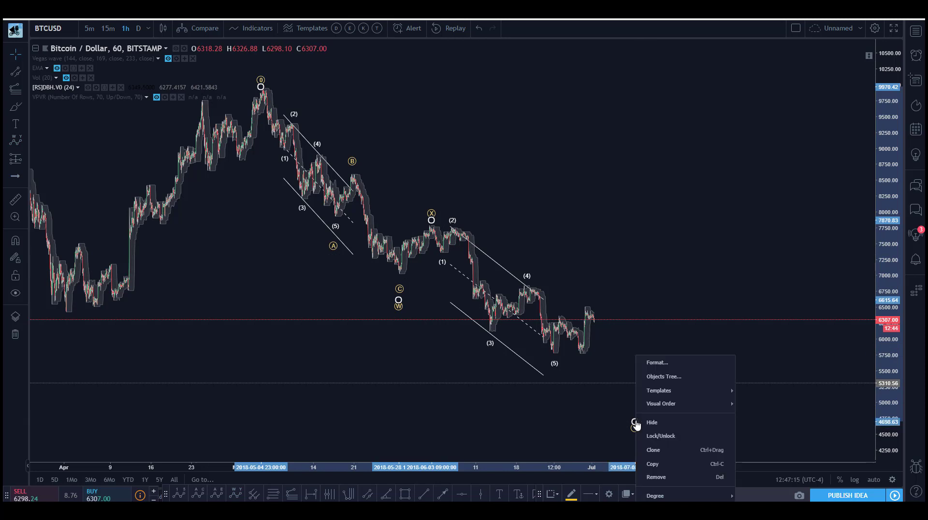
{"action": "left_click", "coordinate": [648, 363]}
{"action": "left_click", "coordinate": [436, 266]}
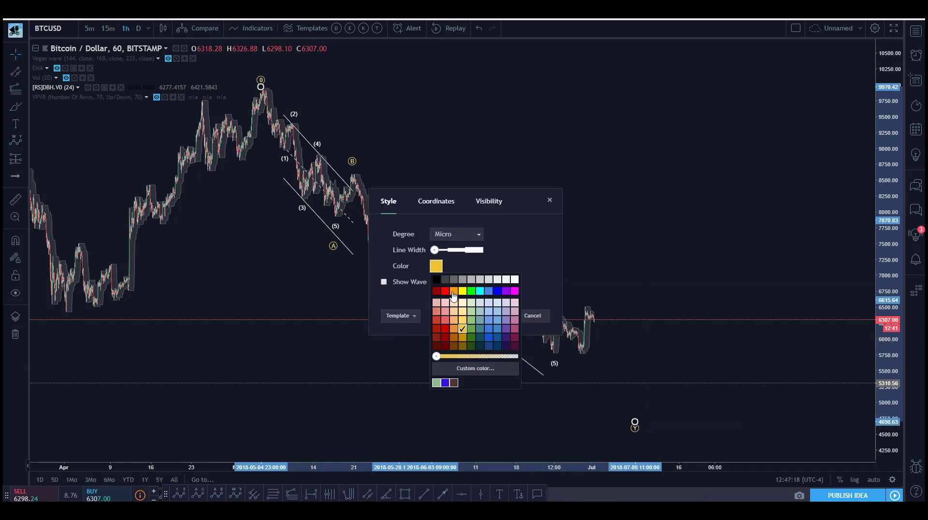
{"action": "left_click", "coordinate": [453, 292]}
{"action": "left_click", "coordinate": [456, 234]}
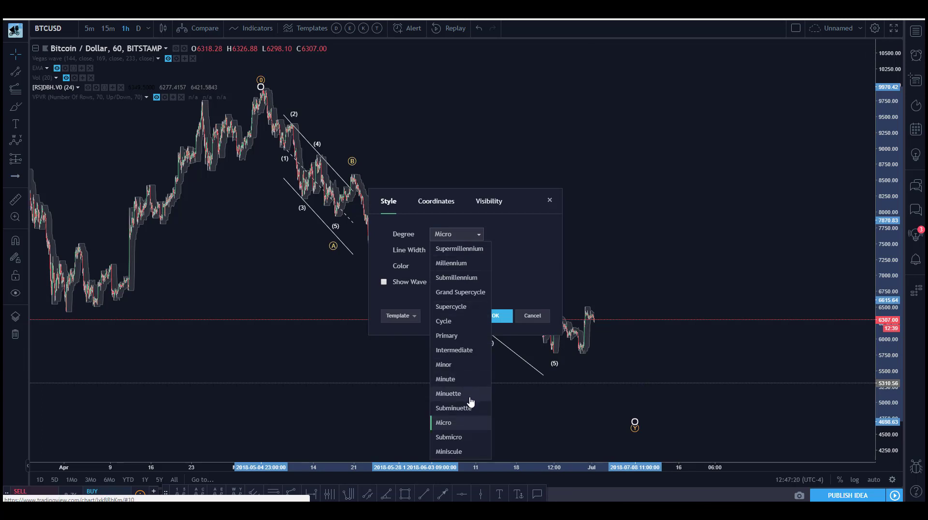
{"action": "left_click", "coordinate": [454, 408]}
{"action": "left_click", "coordinate": [496, 315]}
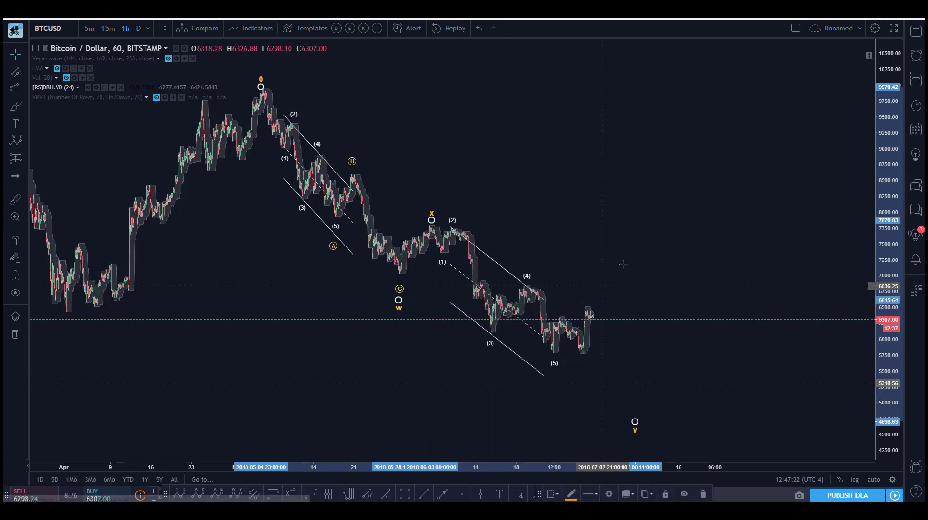
{"action": "mouse_move", "coordinate": [665, 276]}
{"action": "left_mouse_down"}
{"action": "mouse_move", "coordinate": [679, 276]}
{"action": "mouse_move", "coordinate": [654, 255]}
{"action": "left_mouse_up"}
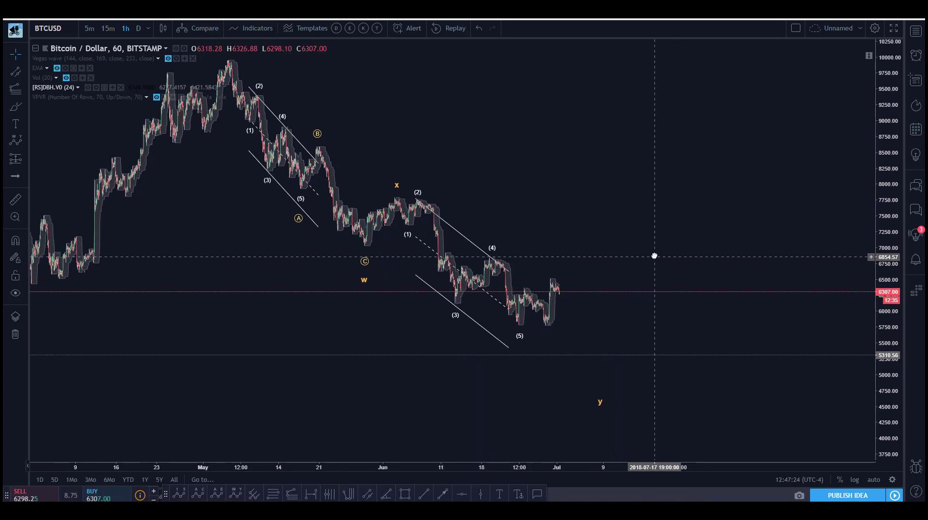
Step: Draw a Fibonacci retracement over the May decline from about 9,951 down to about 7,037, and delete it
{"action": "left_click", "coordinate": [473, 418]}
{"action": "mouse_move", "coordinate": [467, 449]}
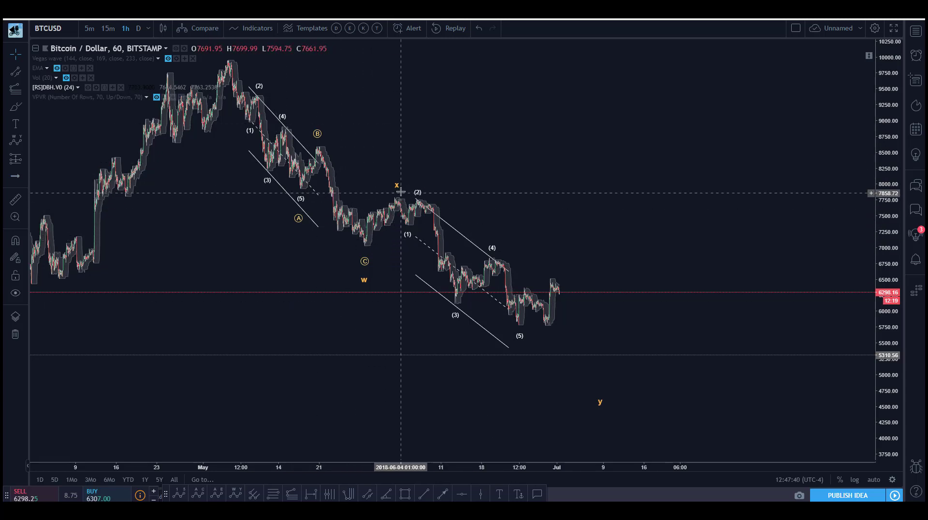
{"action": "left_click", "coordinate": [276, 497]}
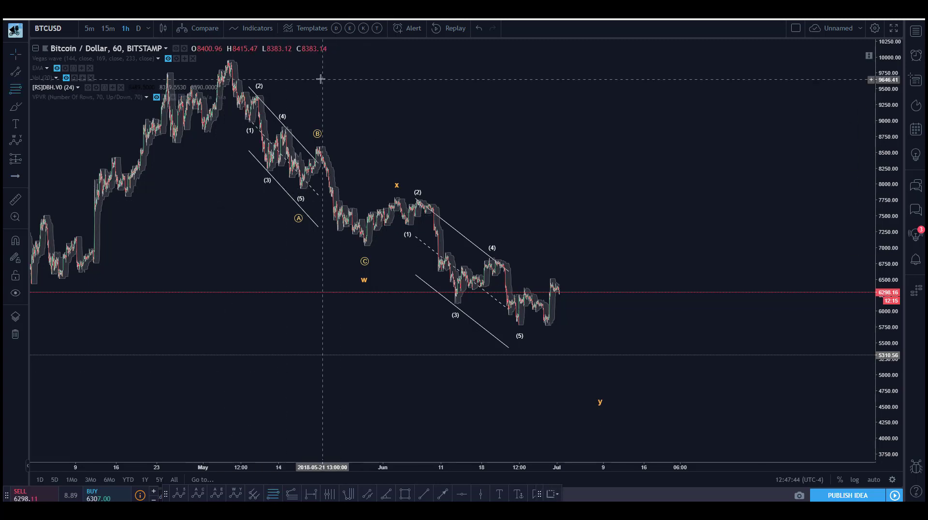
{"action": "left_click", "coordinate": [300, 58]}
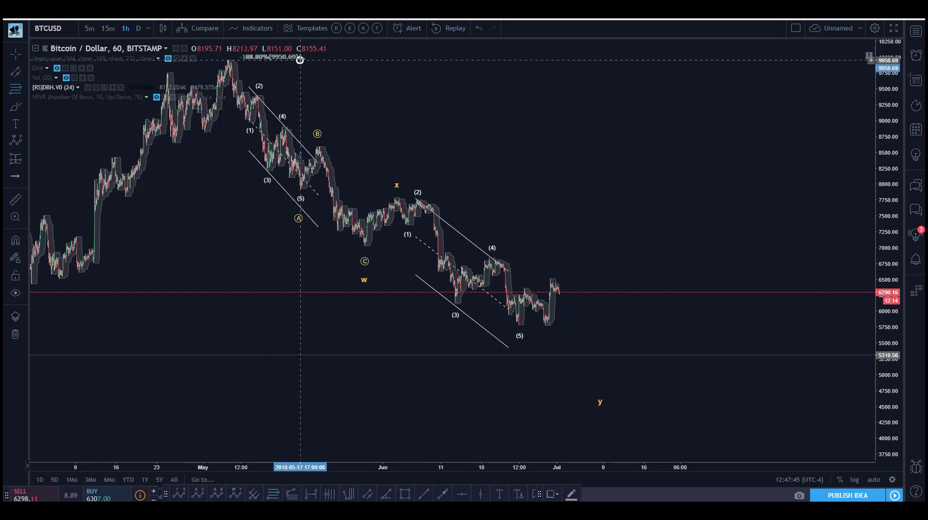
{"action": "left_click", "coordinate": [396, 245]}
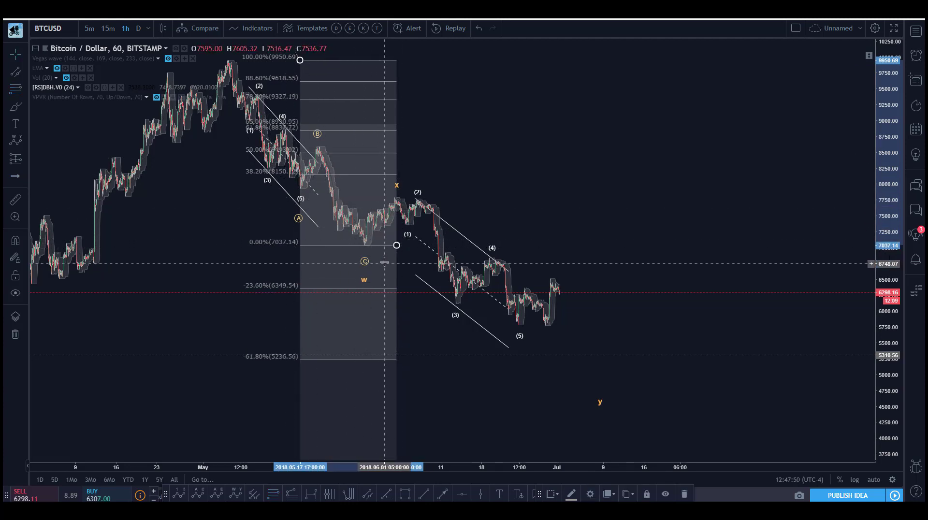
{"action": "key", "text": "Delete"}
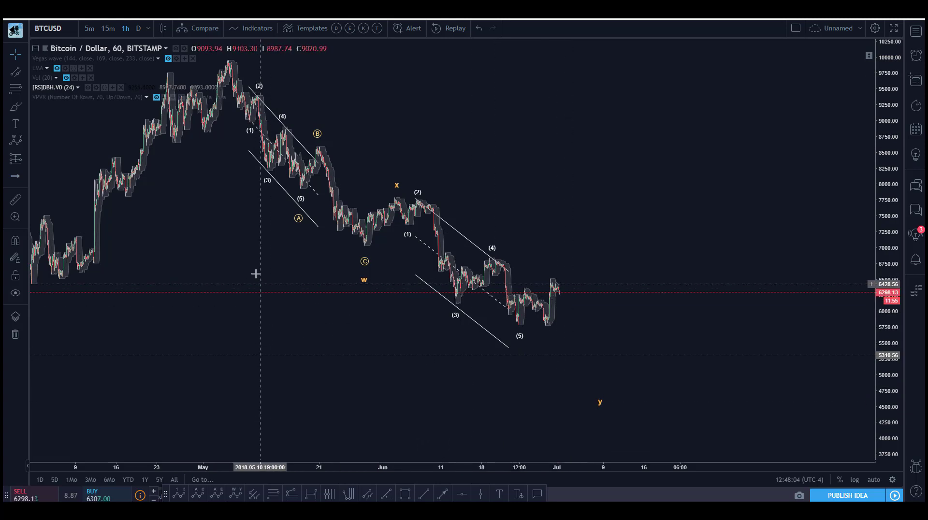
Step: Draw an ABC correction from 7,775 on 3 June, with A near 5,447, B near 6,847 and C near 4,770, and move Y to about 4,496
{"action": "left_click_drag", "start_coordinate": [242, 263], "coordinate": [292, 271]}
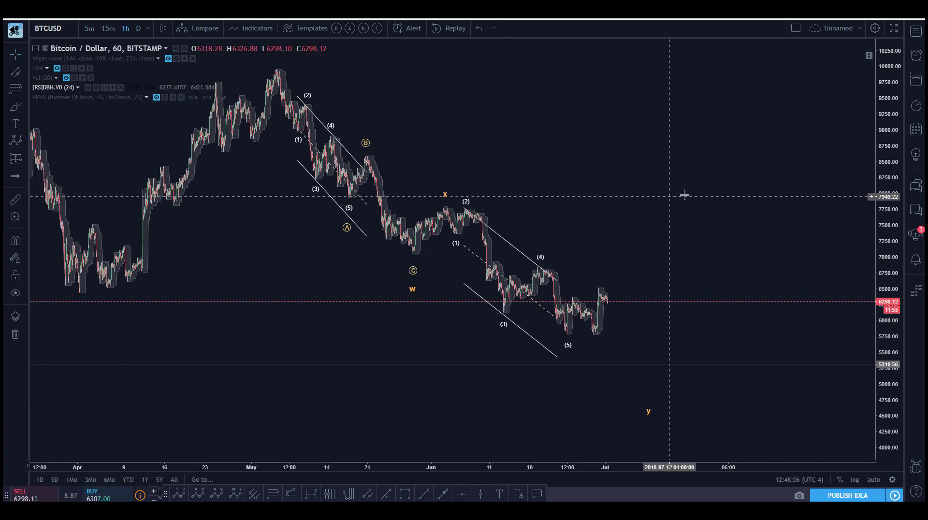
{"action": "left_click_drag", "start_coordinate": [685, 195], "coordinate": [661, 212]}
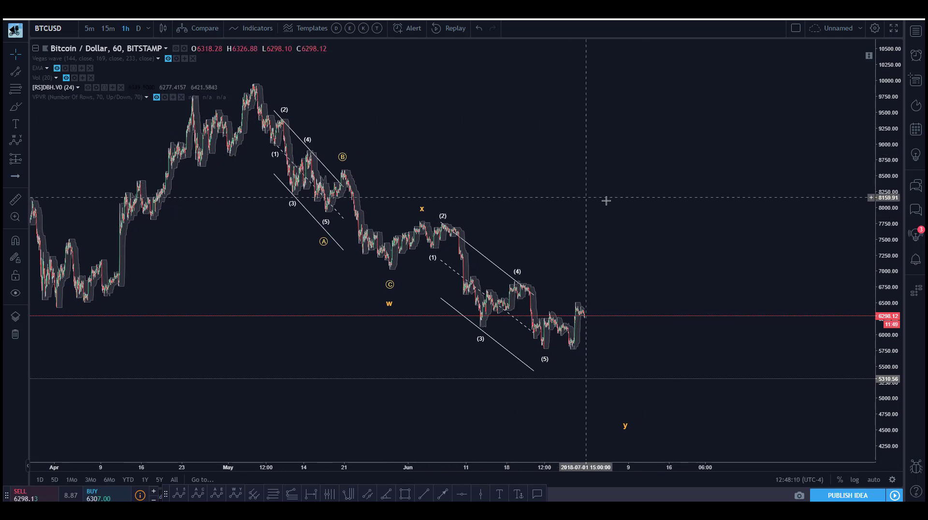
{"action": "left_click_drag", "start_coordinate": [619, 208], "coordinate": [597, 210]}
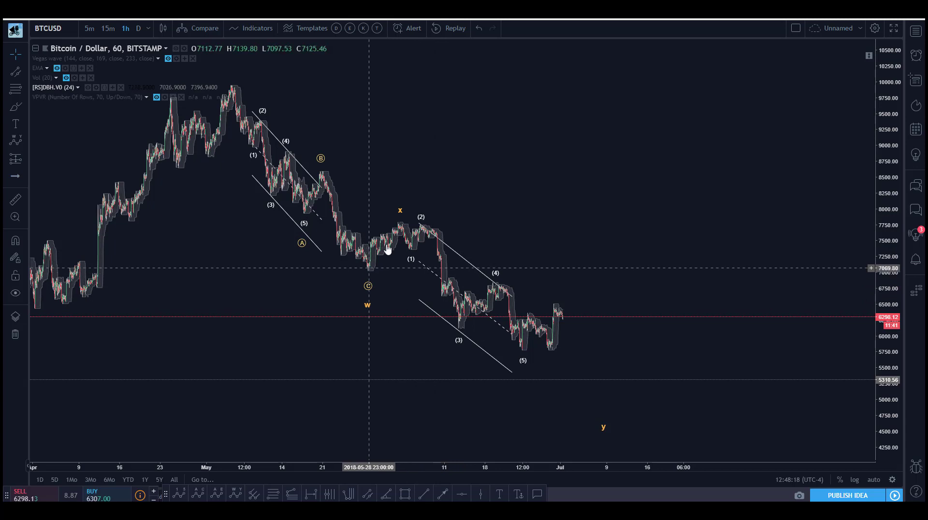
{"action": "left_click_drag", "start_coordinate": [551, 249], "coordinate": [519, 241]}
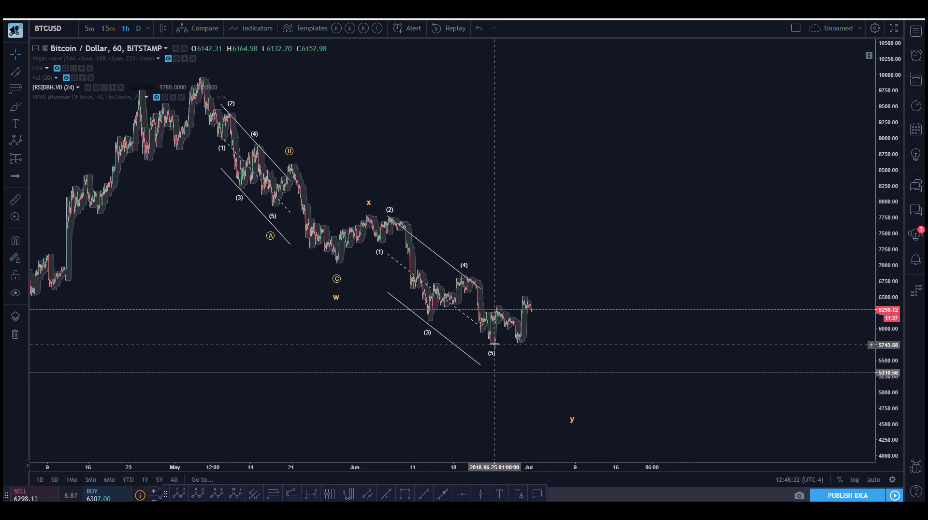
{"action": "left_click", "coordinate": [198, 493]}
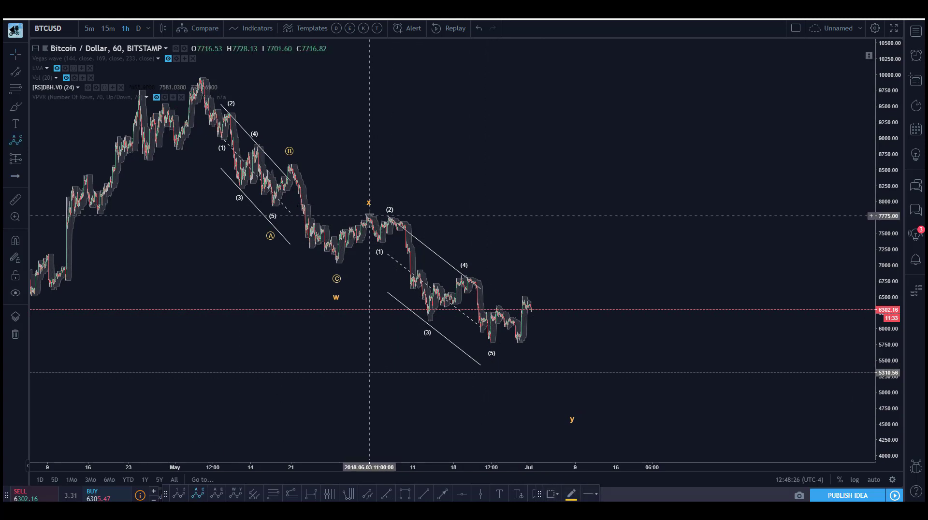
{"action": "left_click", "coordinate": [370, 214]}
{"action": "left_click", "coordinate": [490, 362]}
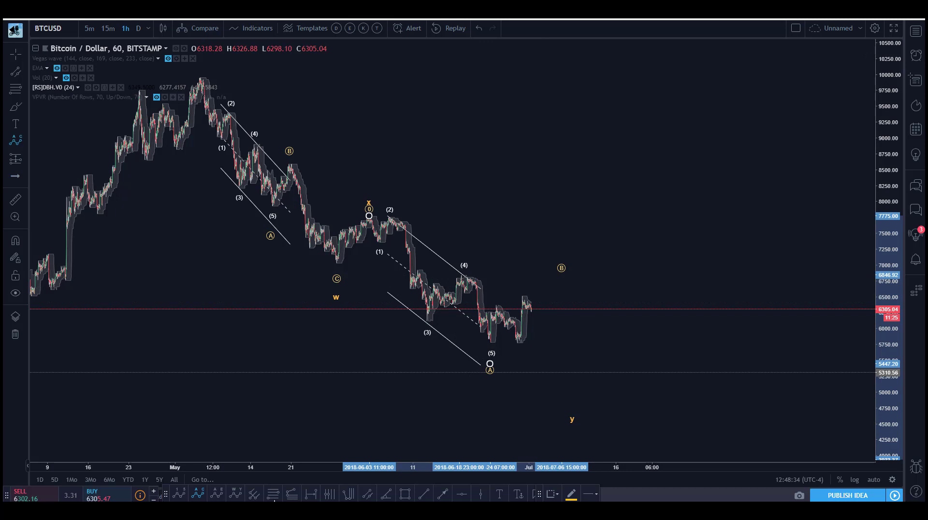
{"action": "left_click", "coordinate": [496, 216]}
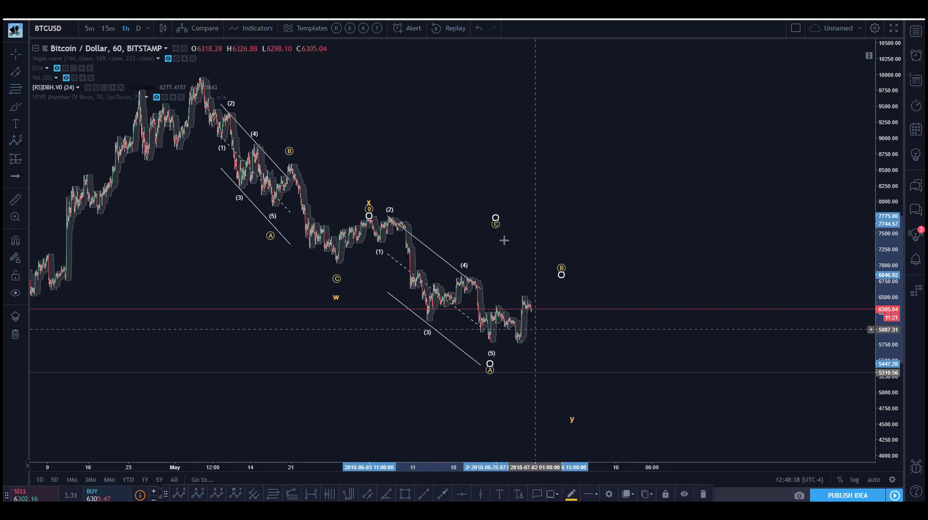
{"action": "left_click", "coordinate": [516, 213]}
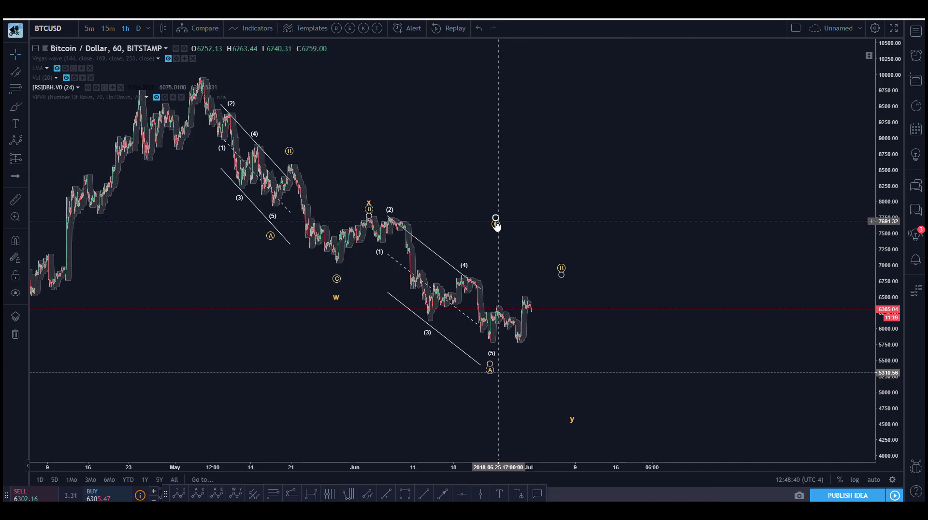
{"action": "mouse_move", "coordinate": [496, 226]}
{"action": "left_mouse_down"}
{"action": "mouse_move", "coordinate": [589, 407]}
{"action": "mouse_move", "coordinate": [607, 415]}
{"action": "mouse_move", "coordinate": [607, 433]}
{"action": "left_mouse_up"}
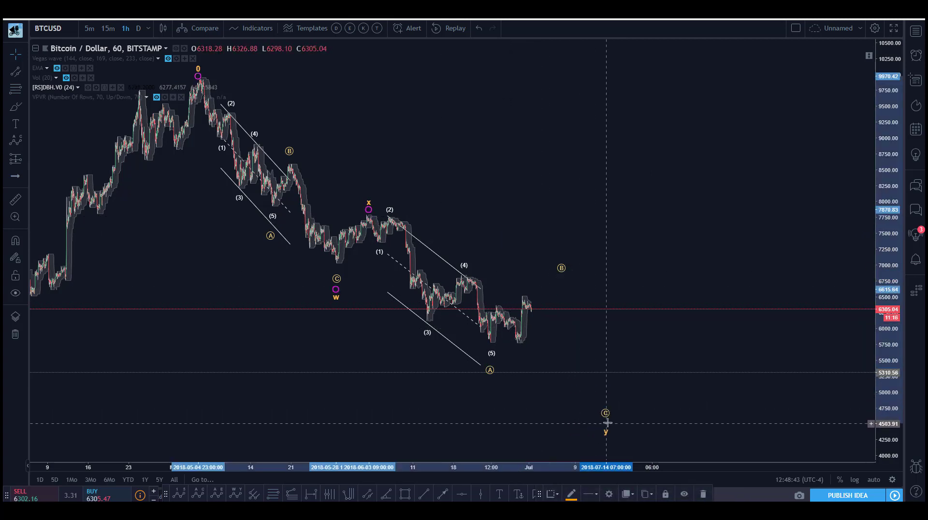
Step: Draw a Fibonacci retracement of the June decline from about 7,752 to 5,759, and move wave B to about 6,733 on 2 July
{"action": "left_click", "coordinate": [273, 494]}
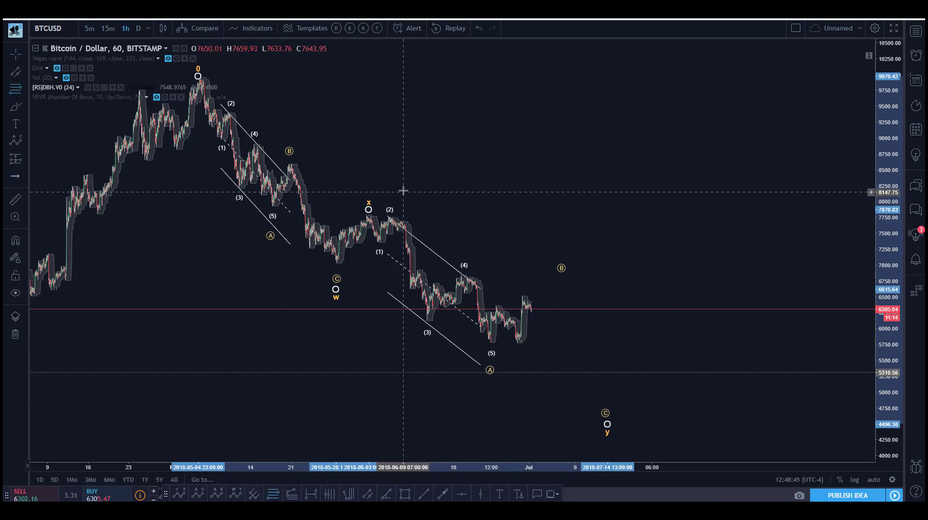
{"action": "left_click", "coordinate": [393, 214]}
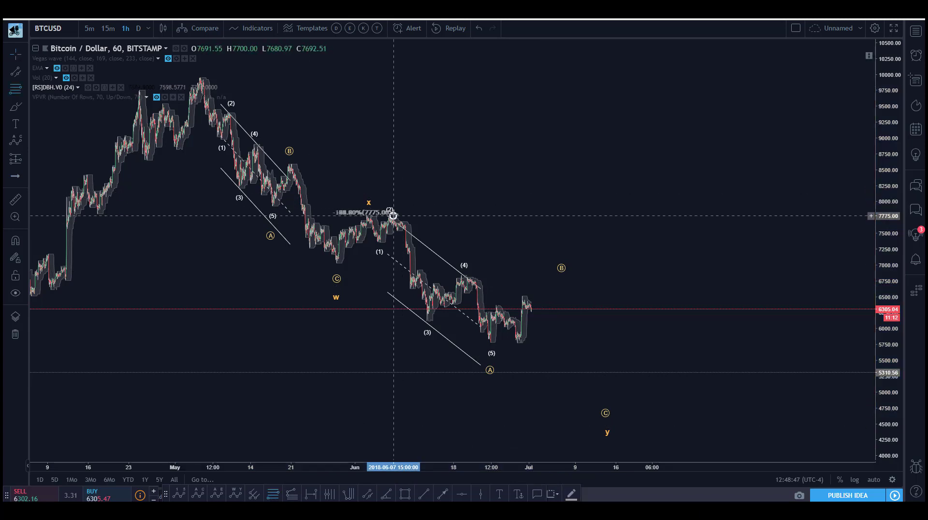
{"action": "left_click", "coordinate": [534, 343]}
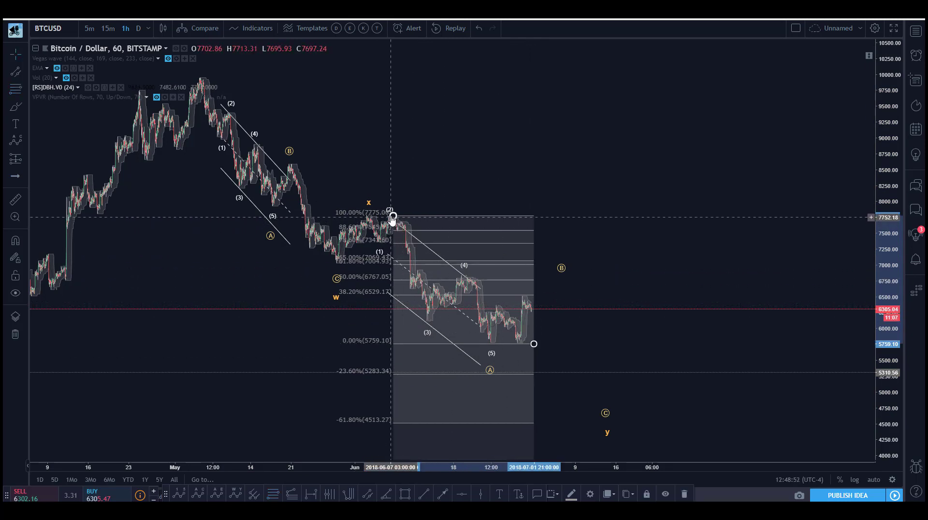
{"action": "left_click_drag", "start_coordinate": [393, 215], "coordinate": [412, 217]}
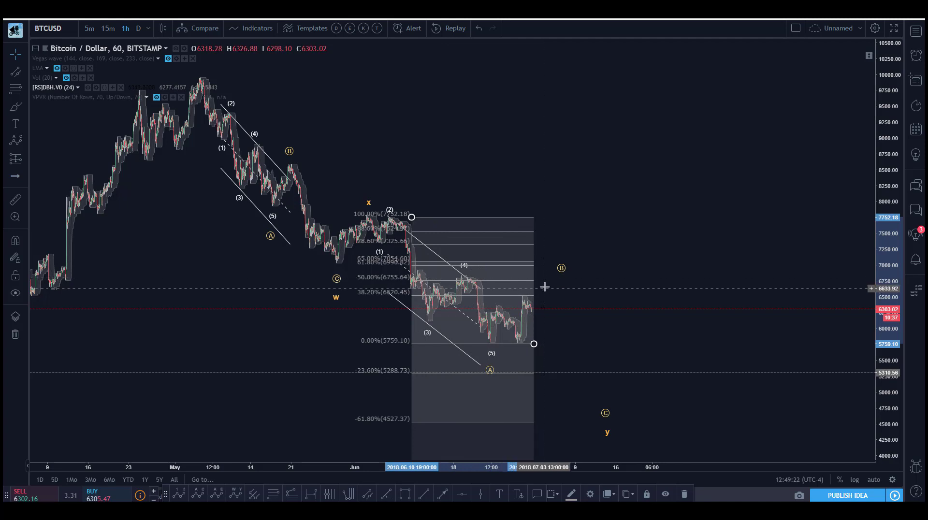
{"action": "left_click_drag", "start_coordinate": [561, 273], "coordinate": [537, 287]}
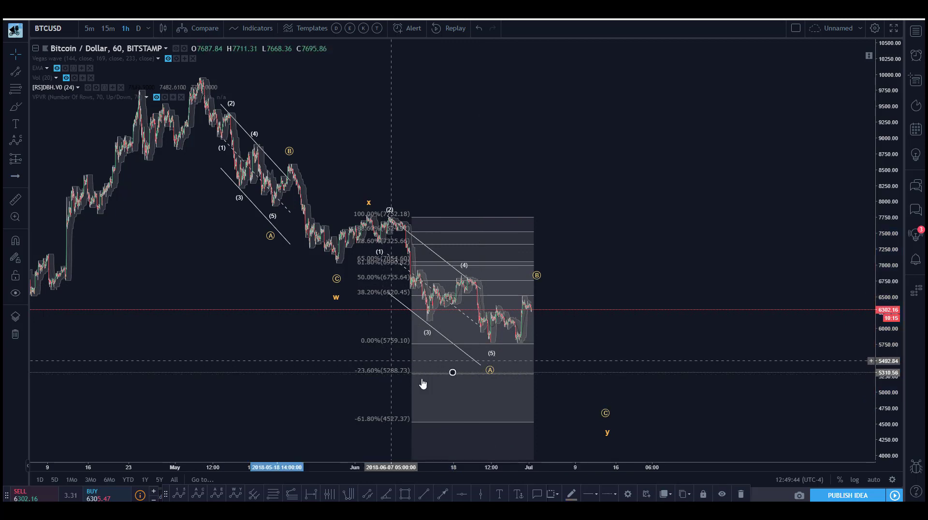
Step: Delete the June Fibonacci retracement and the horizontal line at 5,310.56
{"action": "left_click", "coordinate": [390, 368]}
{"action": "key", "text": "Delete"}
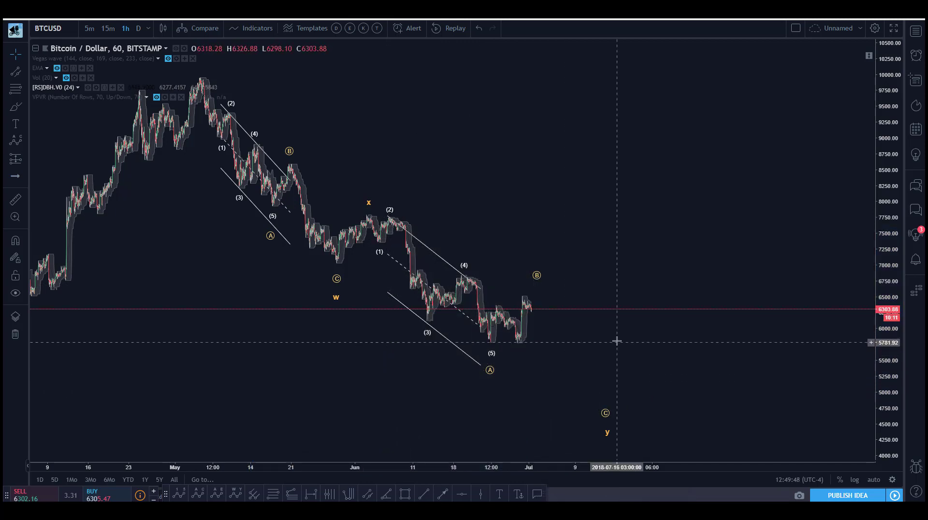
Step: Draw a parallel channel from about 9,963 on 4 May to about 7,239 on 6 June with its lower edge beneath the lows, and delete it
{"action": "left_click_drag", "start_coordinate": [617, 340], "coordinate": [606, 338]}
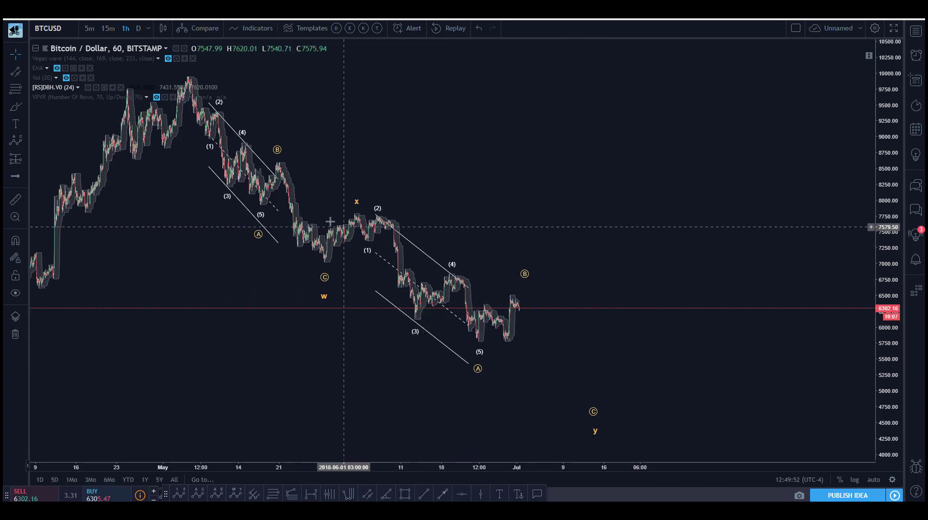
{"action": "left_click_drag", "start_coordinate": [207, 244], "coordinate": [260, 281]}
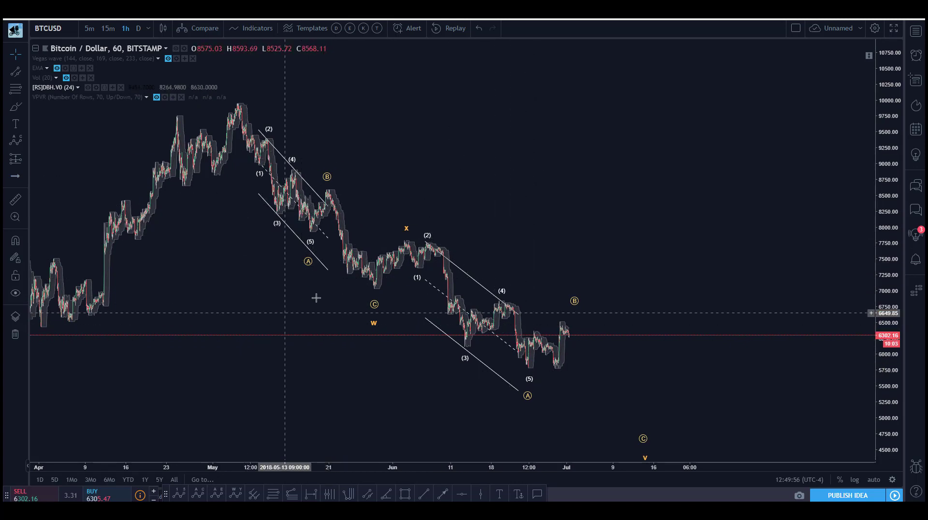
{"action": "left_click_drag", "start_coordinate": [562, 248], "coordinate": [541, 246]}
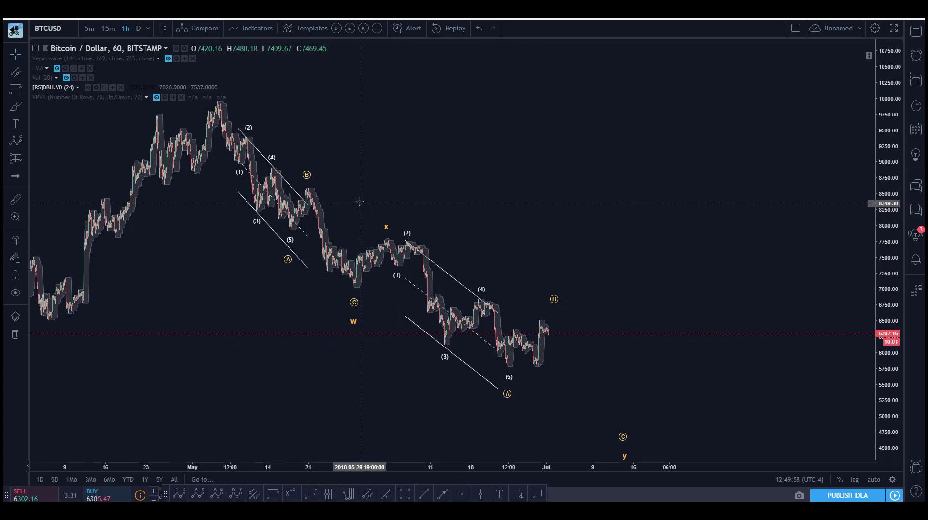
{"action": "mouse_move", "coordinate": [357, 199]}
{"action": "left_mouse_down"}
{"action": "mouse_move", "coordinate": [344, 193]}
{"action": "mouse_move", "coordinate": [350, 206]}
{"action": "left_mouse_up"}
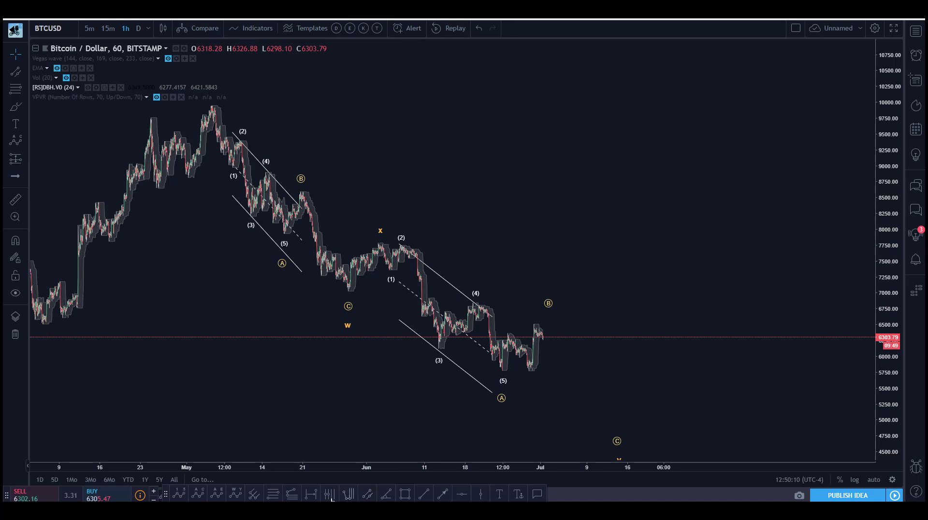
{"action": "left_click", "coordinate": [366, 494]}
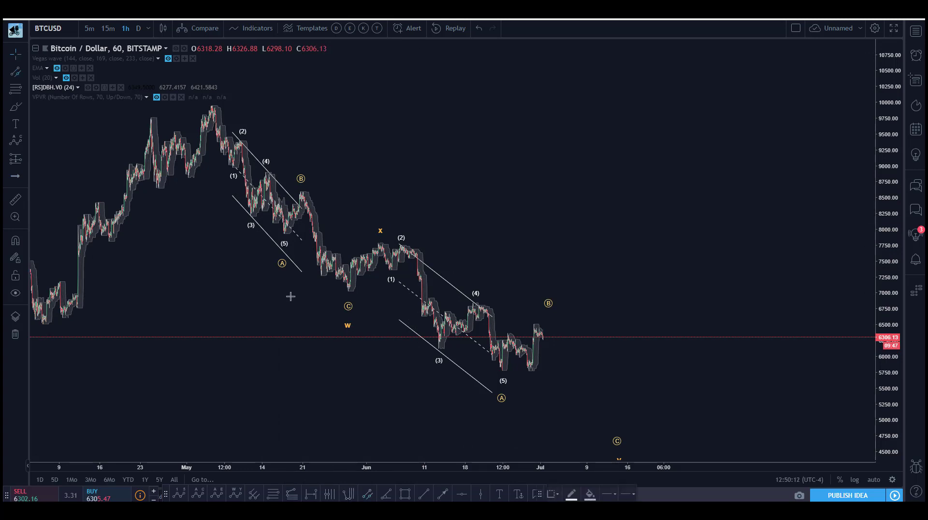
{"action": "left_click", "coordinate": [208, 105]}
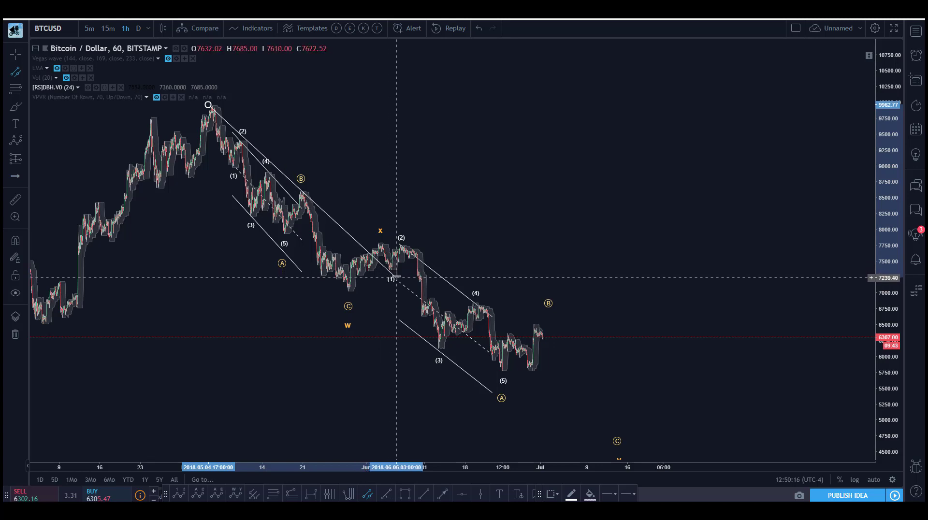
{"action": "left_click", "coordinate": [395, 278]}
{"action": "left_click", "coordinate": [387, 339]}
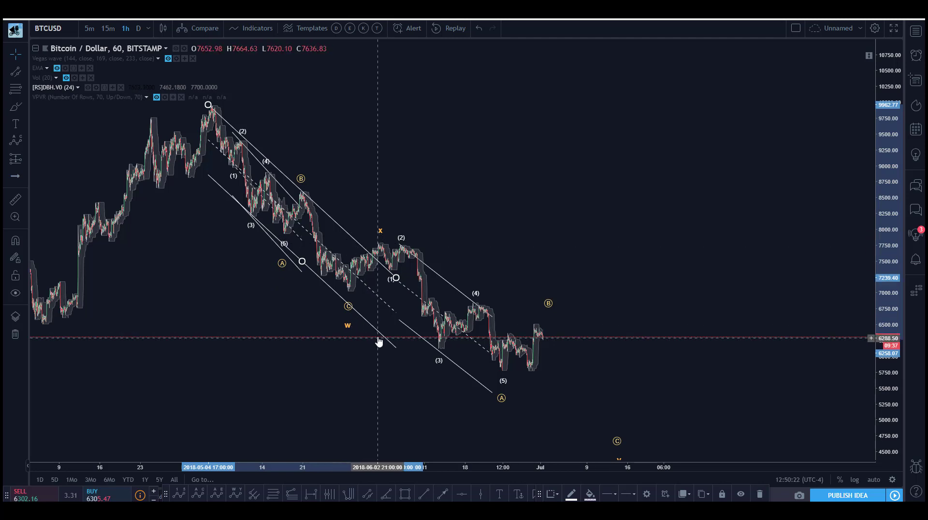
{"action": "key", "text": "Delete"}
Step: Draw a trend-based Fibonacci extension from about 7,793 to 5,754 and back to 6,819, and line up wave C with the 100% level
{"action": "left_click_drag", "start_coordinate": [528, 242], "coordinate": [463, 213]}
{"action": "left_click_drag", "start_coordinate": [564, 257], "coordinate": [562, 243]}
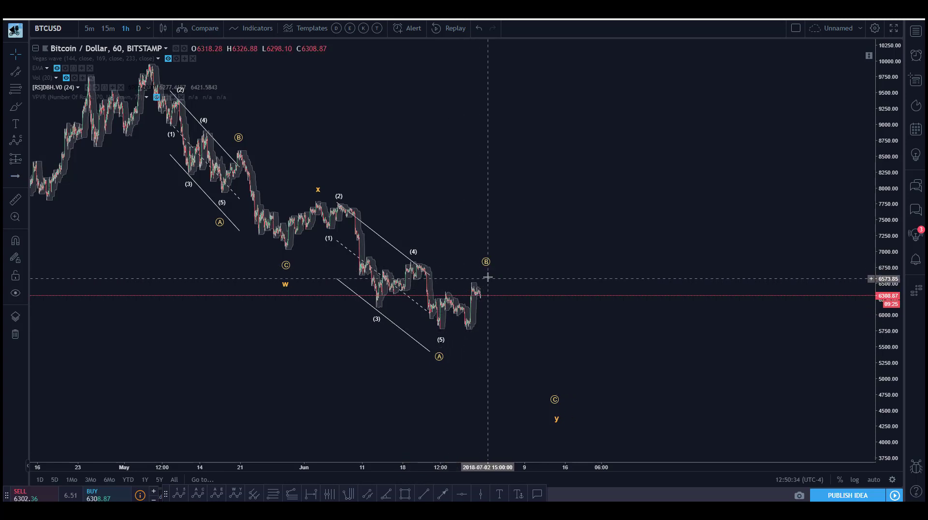
{"action": "left_click_drag", "start_coordinate": [599, 356], "coordinate": [590, 346]}
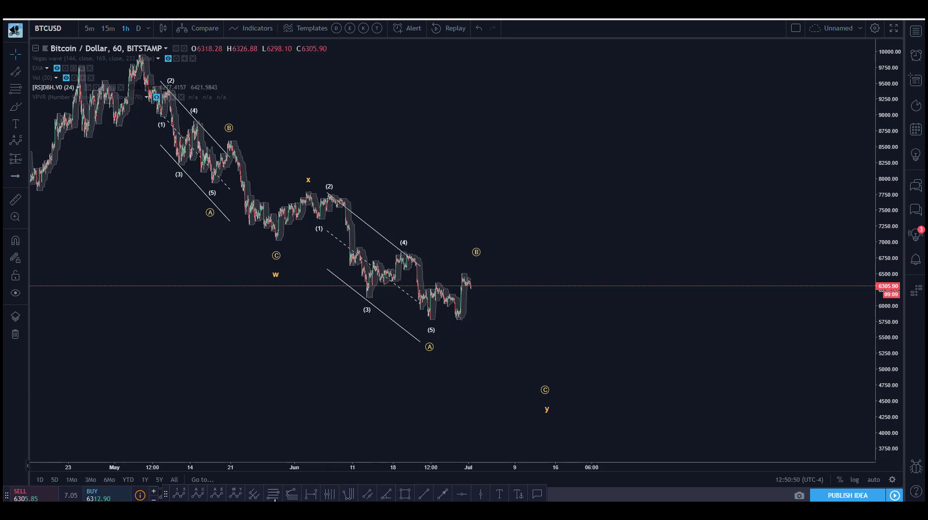
{"action": "left_click", "coordinate": [292, 494]}
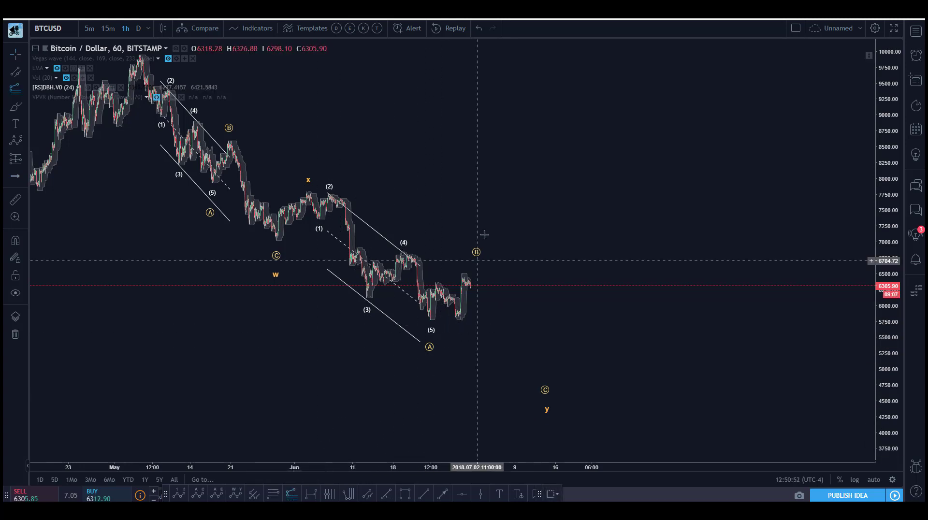
{"action": "left_click", "coordinate": [476, 190]}
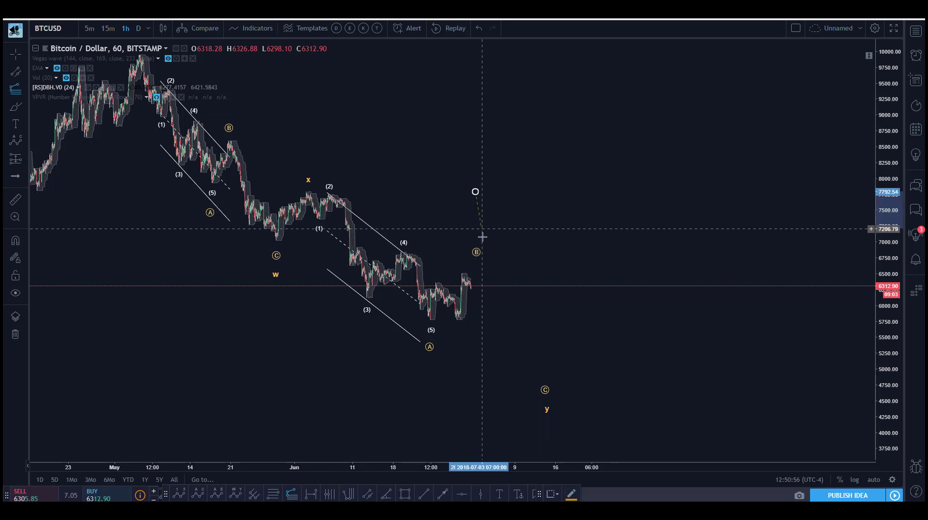
{"action": "left_click", "coordinate": [475, 320]}
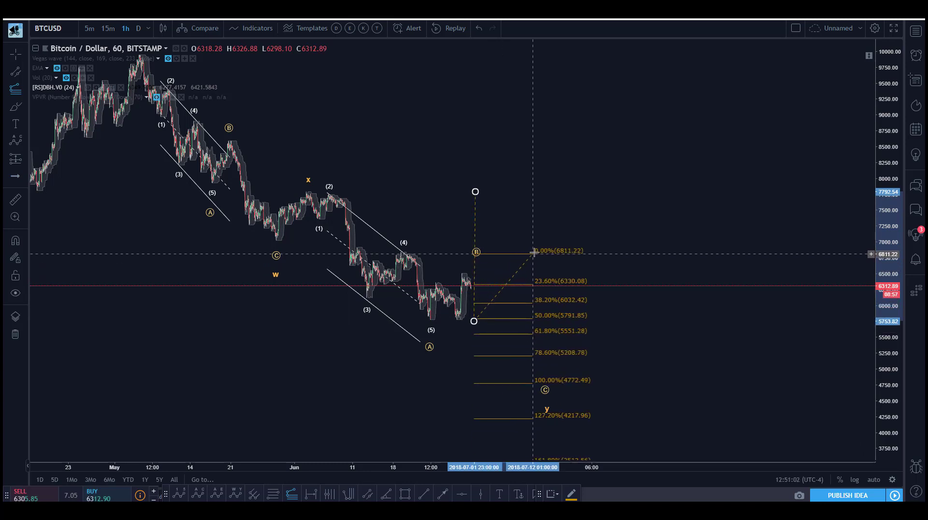
{"action": "left_click", "coordinate": [564, 252]}
{"action": "left_click", "coordinate": [697, 307]}
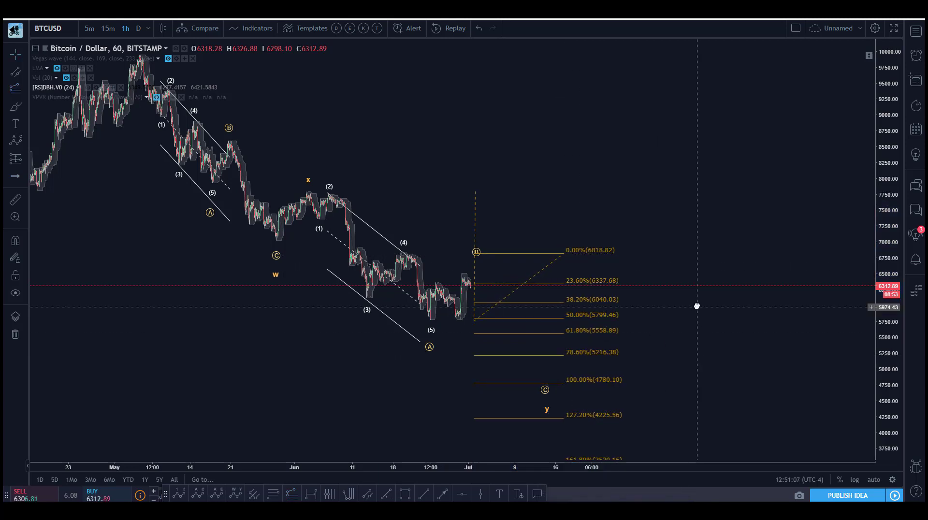
{"action": "left_click", "coordinate": [545, 381]}
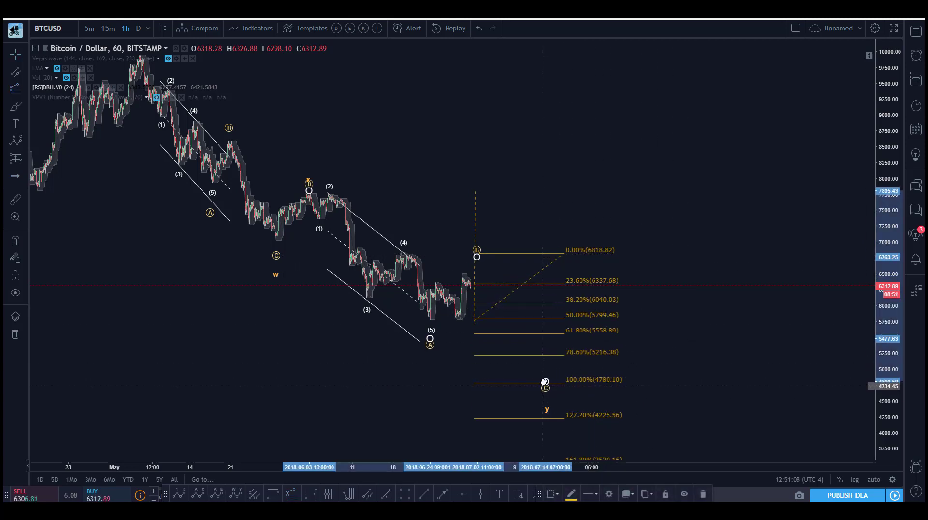
{"action": "left_click_drag", "start_coordinate": [544, 382], "coordinate": [544, 384]}
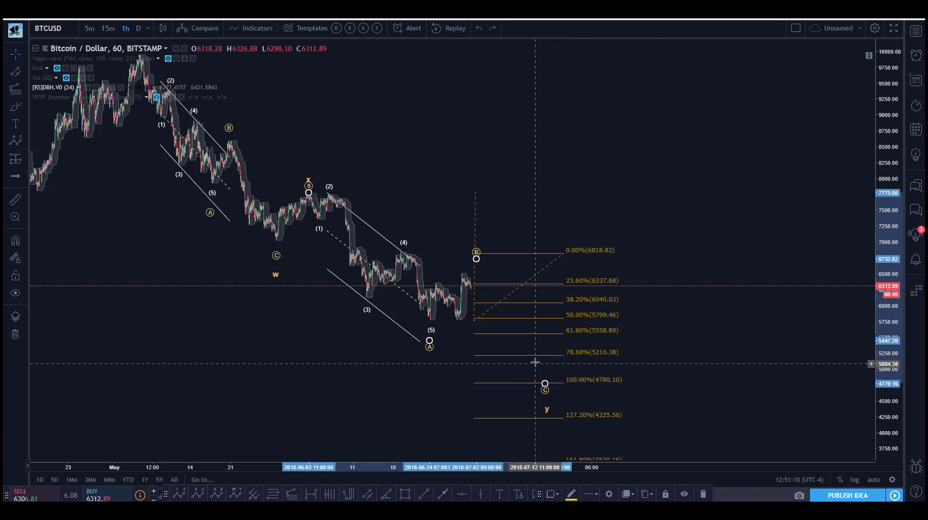
Step: Raise the projected wave C label onto the 100% extension level at 4780.10 and move the y label closer beneath it
{"action": "left_click_drag", "start_coordinate": [545, 384], "coordinate": [544, 374]}
{"action": "left_click_drag", "start_coordinate": [545, 408], "coordinate": [546, 389]}
{"action": "left_click", "coordinate": [312, 338]}
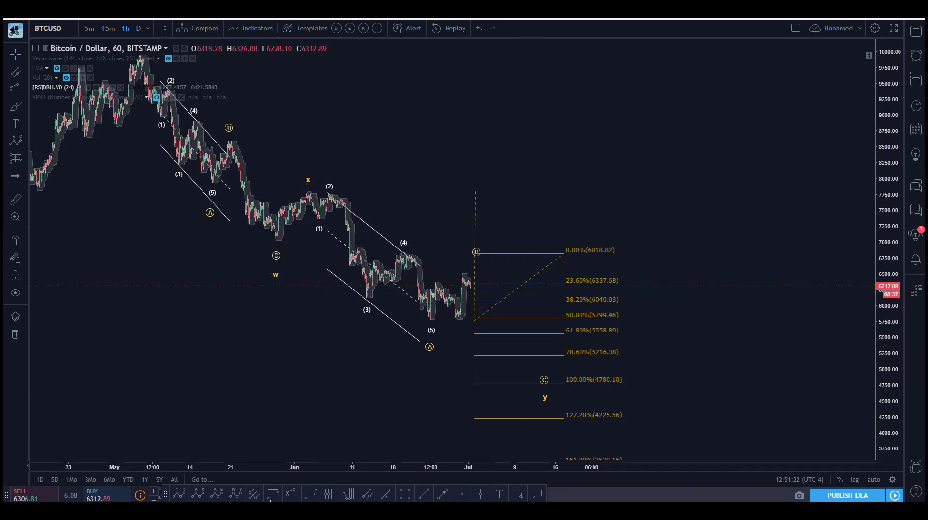
Step: Draw a Fibonacci retracement from 7,792.54 on 1 June to 5,738.60 on 18 June and compare its extension levels with wave Y
{"action": "left_click", "coordinate": [272, 496]}
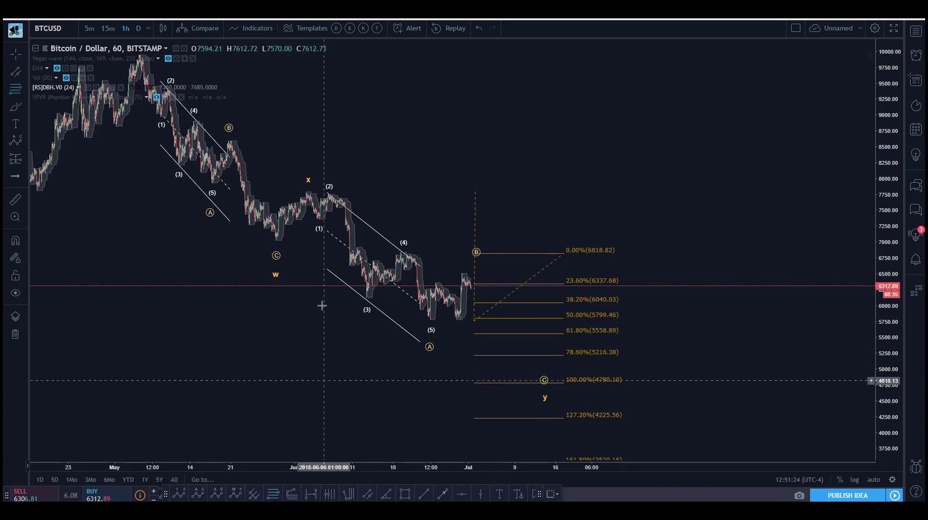
{"action": "left_click", "coordinate": [298, 190]}
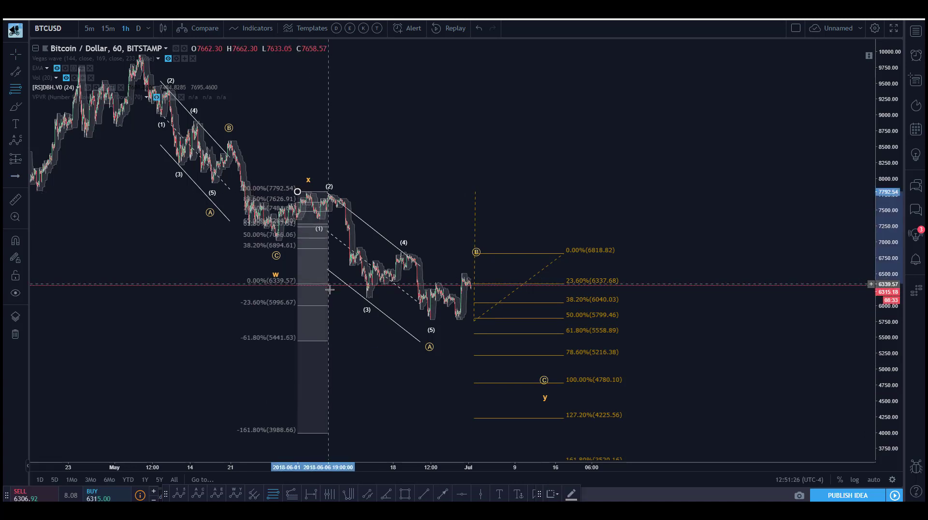
{"action": "left_click", "coordinate": [393, 322]}
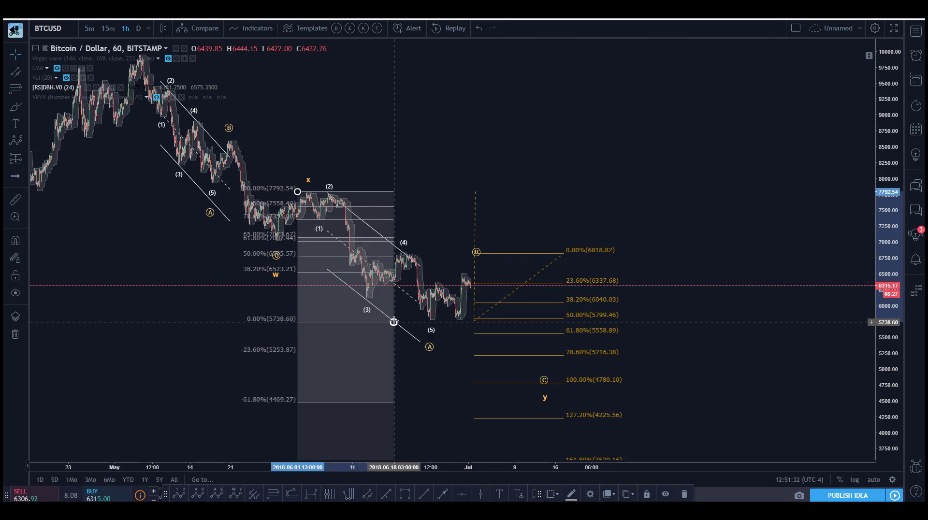
{"action": "left_click_drag", "start_coordinate": [394, 321], "coordinate": [393, 321]}
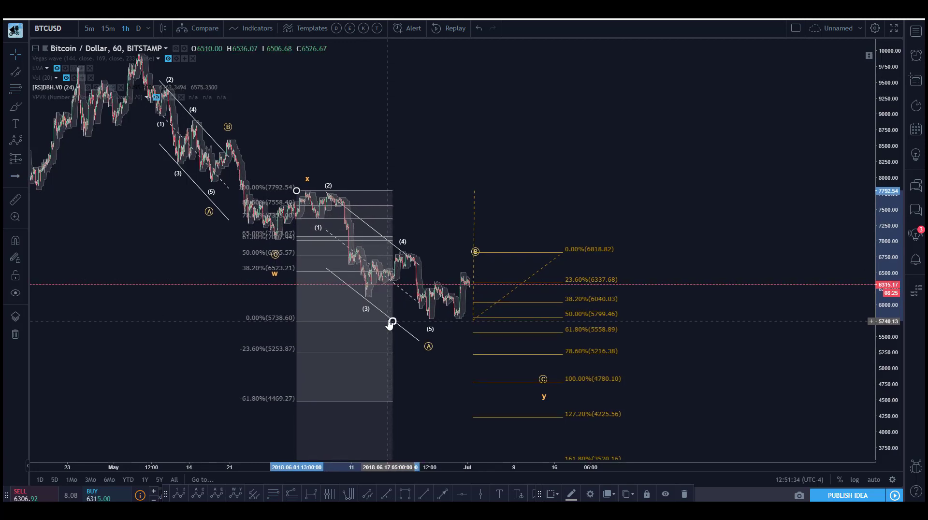
{"action": "left_click", "coordinate": [390, 323]}
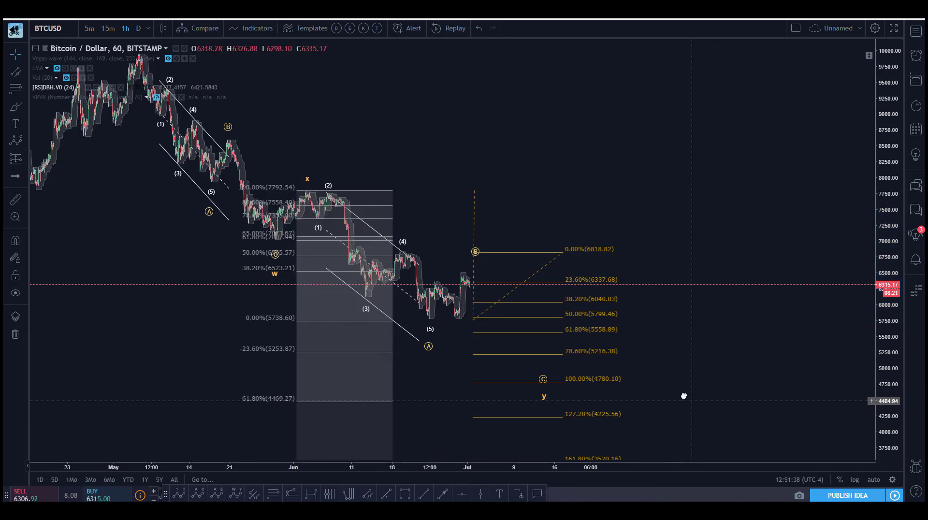
{"action": "left_click_drag", "start_coordinate": [684, 395], "coordinate": [659, 334]}
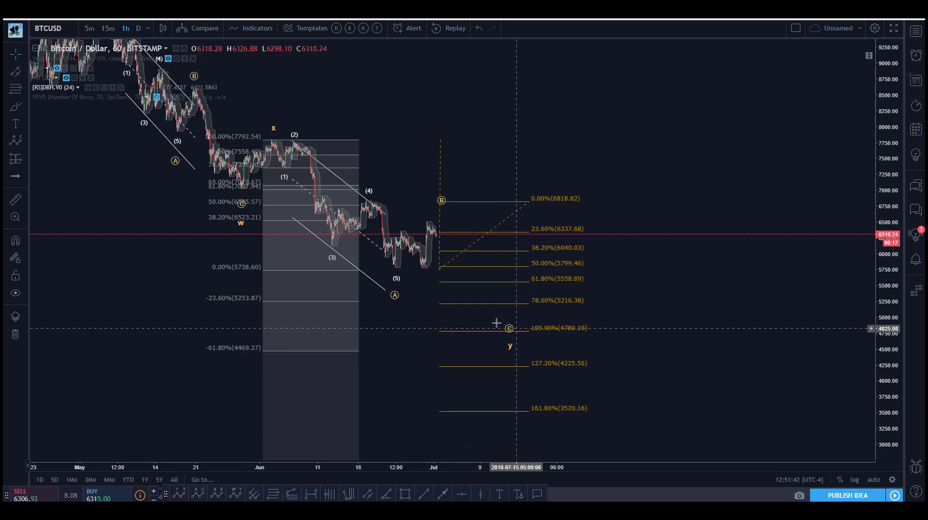
{"action": "left_click_drag", "start_coordinate": [434, 363], "coordinate": [524, 400]}
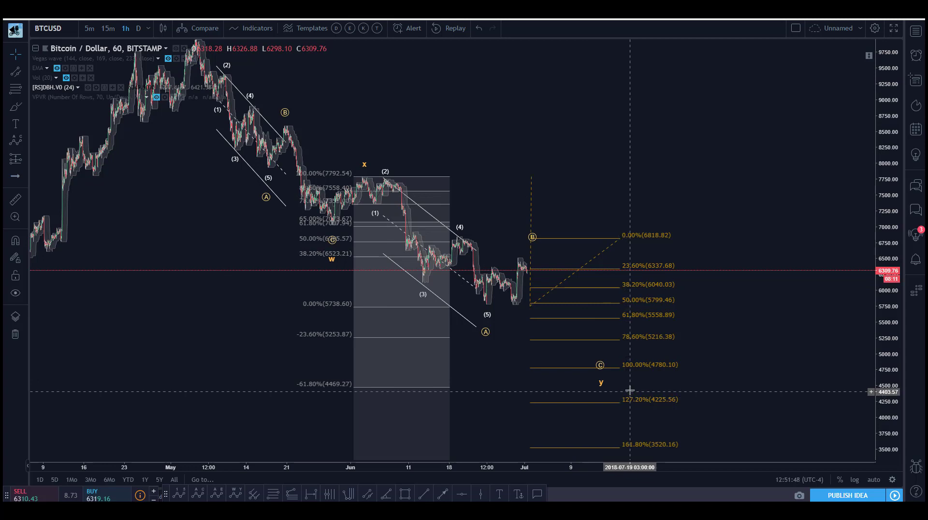
{"action": "left_click_drag", "start_coordinate": [725, 352], "coordinate": [760, 396]}
Step: Delete the June Fibonacci retracement and the trend-based Fibonacci extension at wave B
{"action": "left_click", "coordinate": [356, 338]}
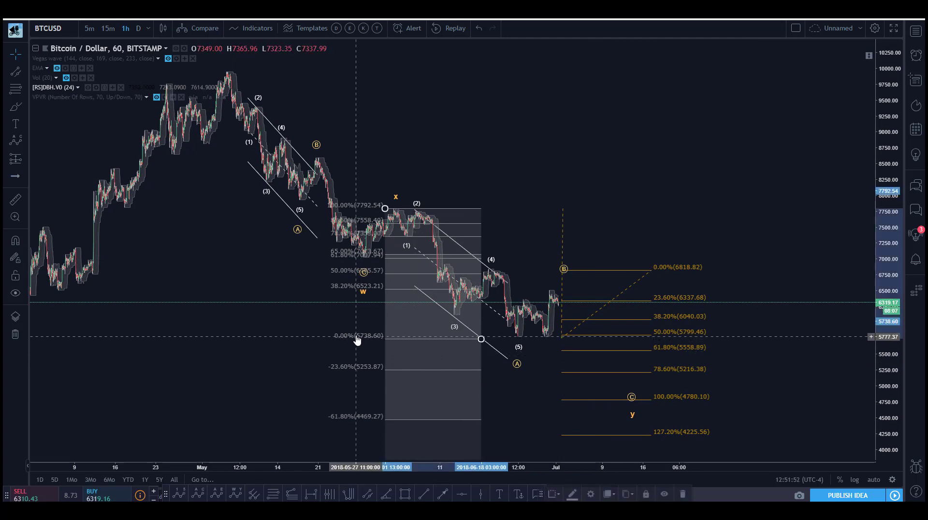
{"action": "key", "text": "Delete"}
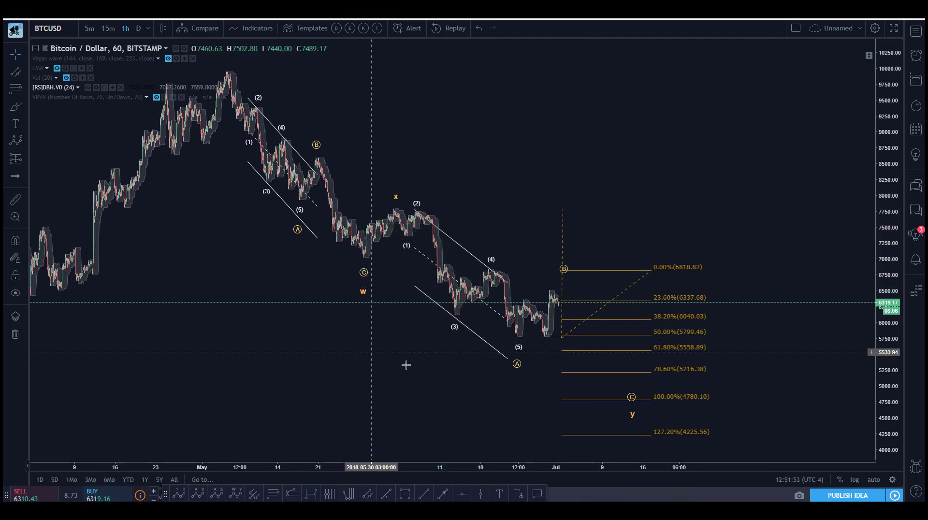
{"action": "left_click", "coordinate": [665, 333]}
{"action": "key", "text": "Delete"}
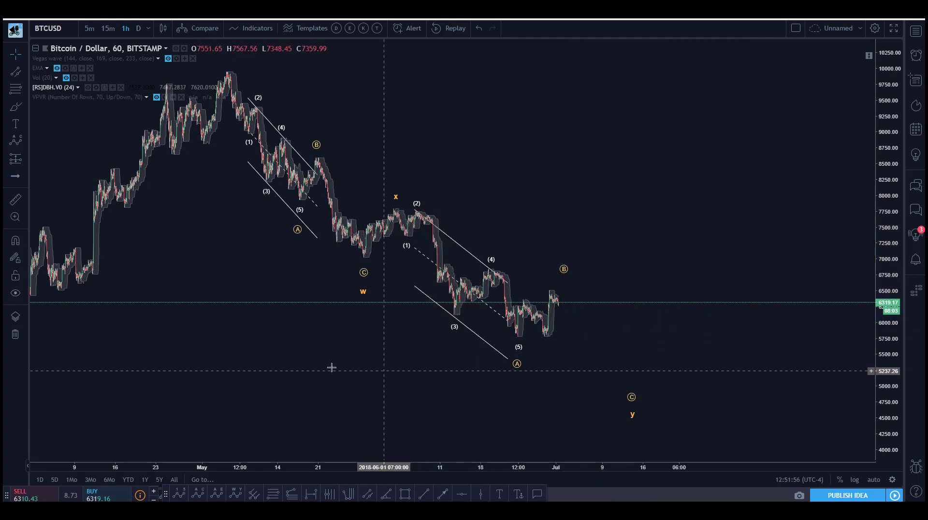